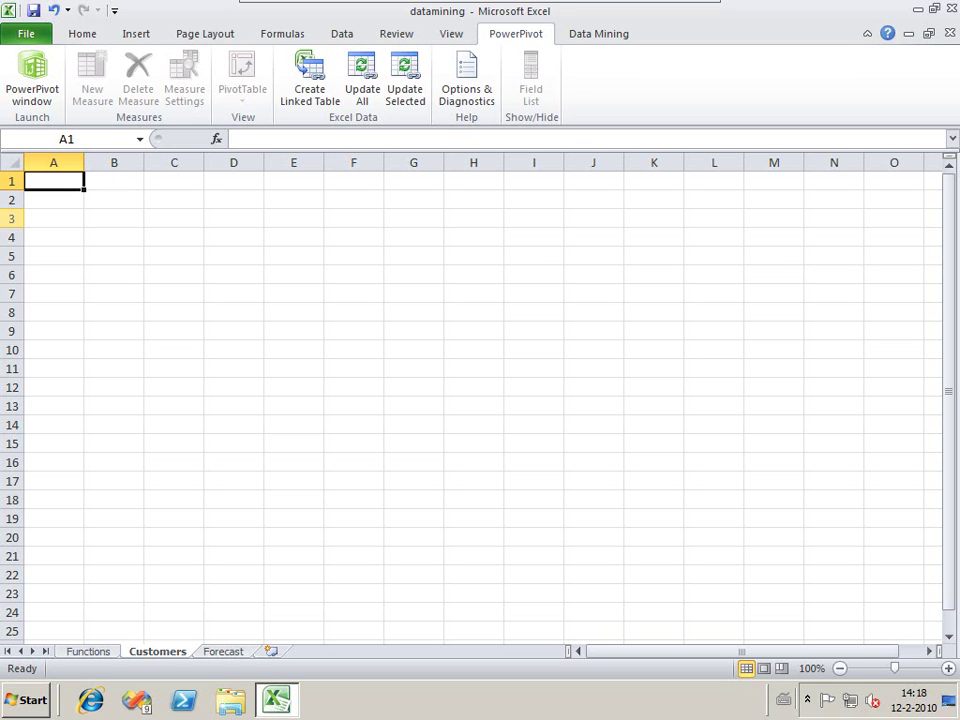
- Launch the PowerPivot window showing the DimCustomer table with its 18,484 records
click(612, 38)
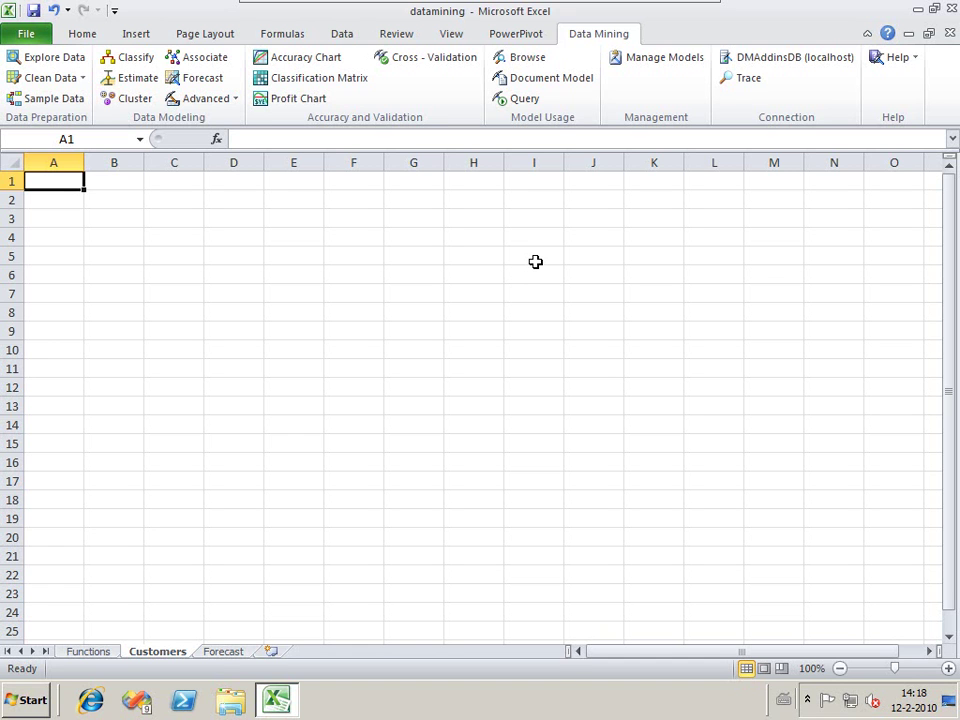
click(520, 35)
click(33, 72)
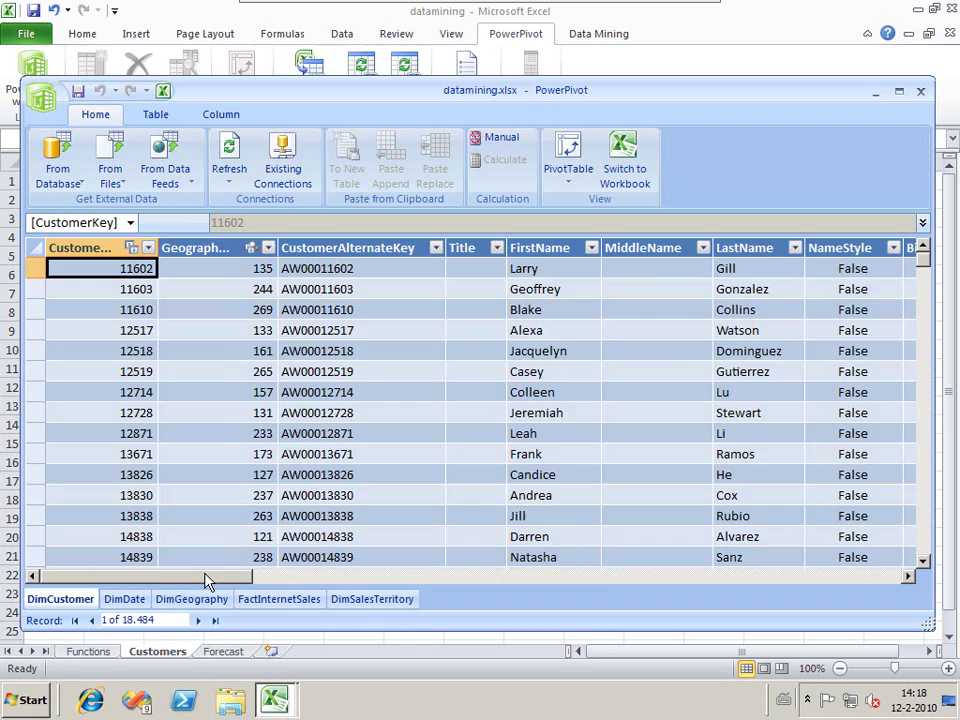
- Select the first Add Column cell after CommuteDistance and place the cursor in the formula bar
drag(204, 583, 879, 574)
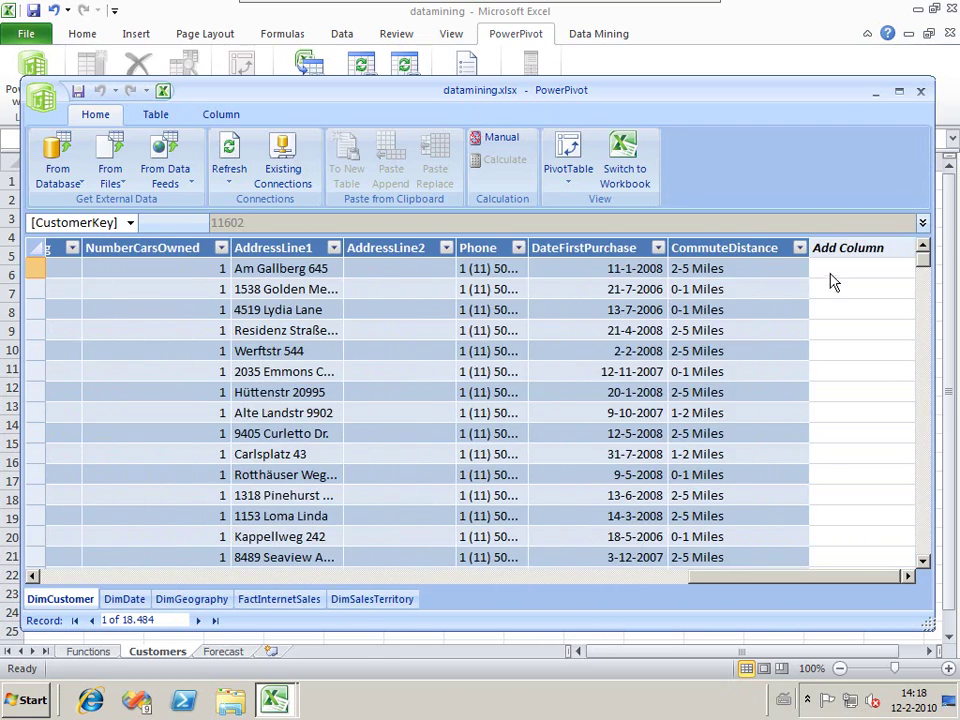
click(833, 280)
click(315, 222)
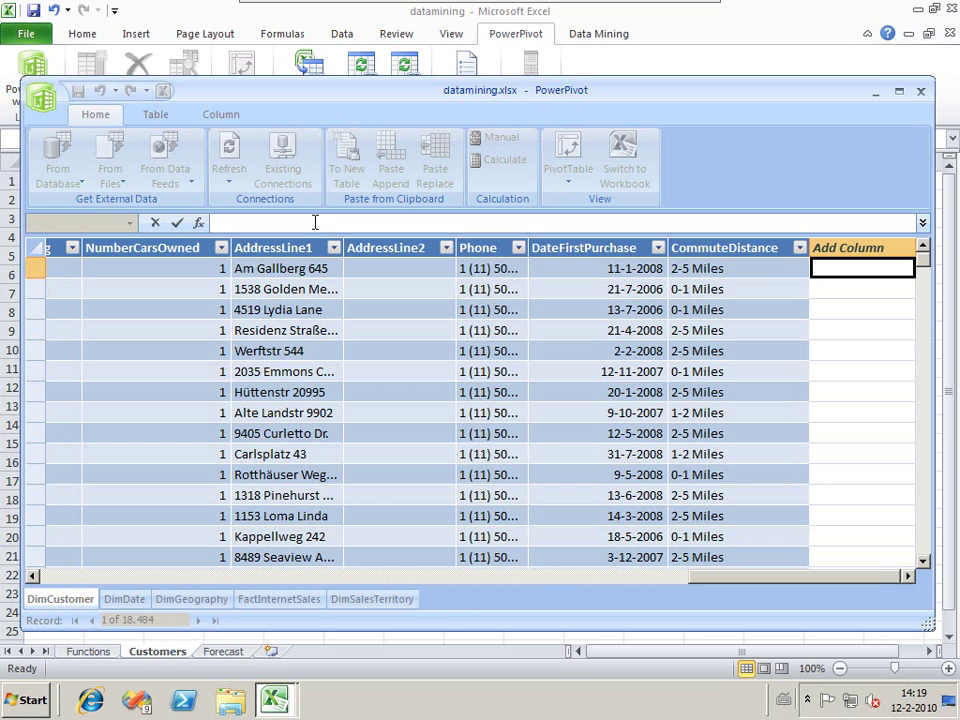
- Enter =if(COUNTROWS(RELATEDTABLE('FactInternetSales')) using autocomplete suggestions
text(=)
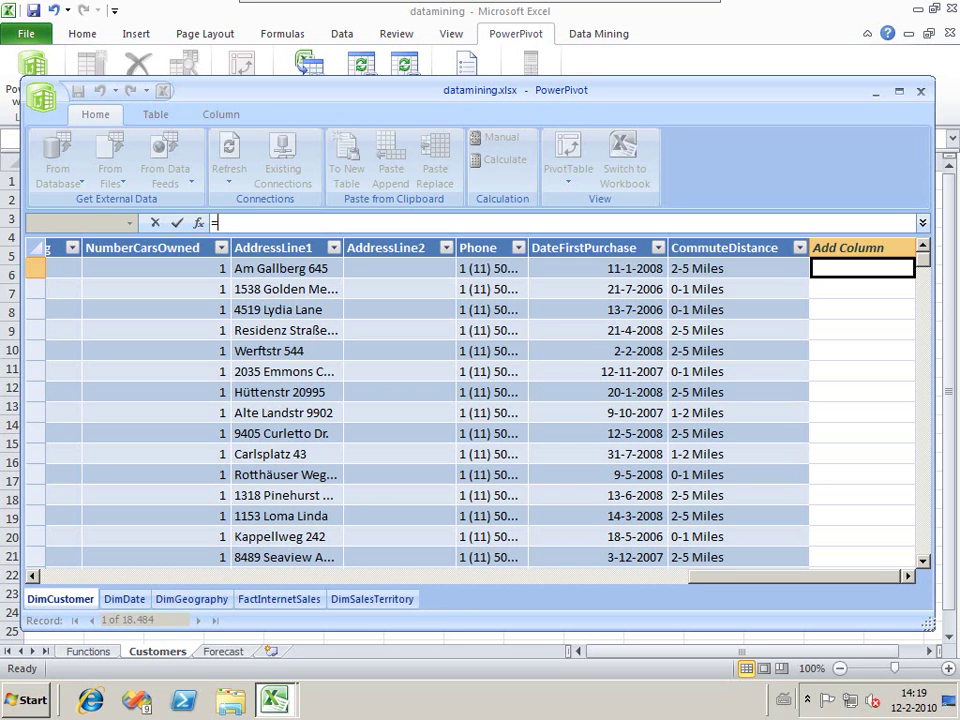
text(if)
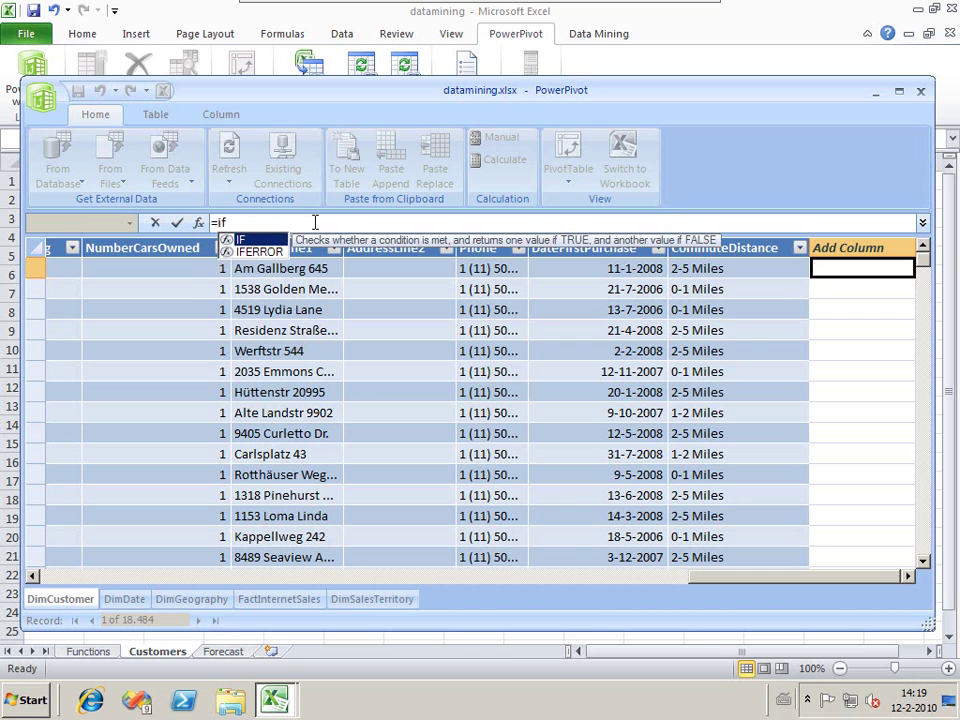
text(()
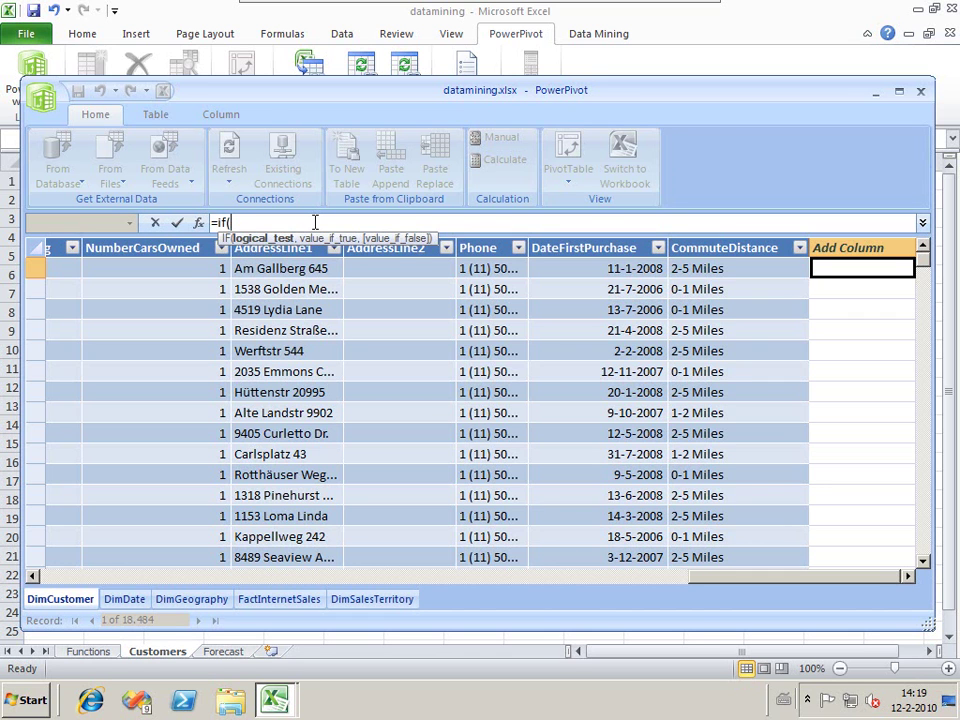
text(count)
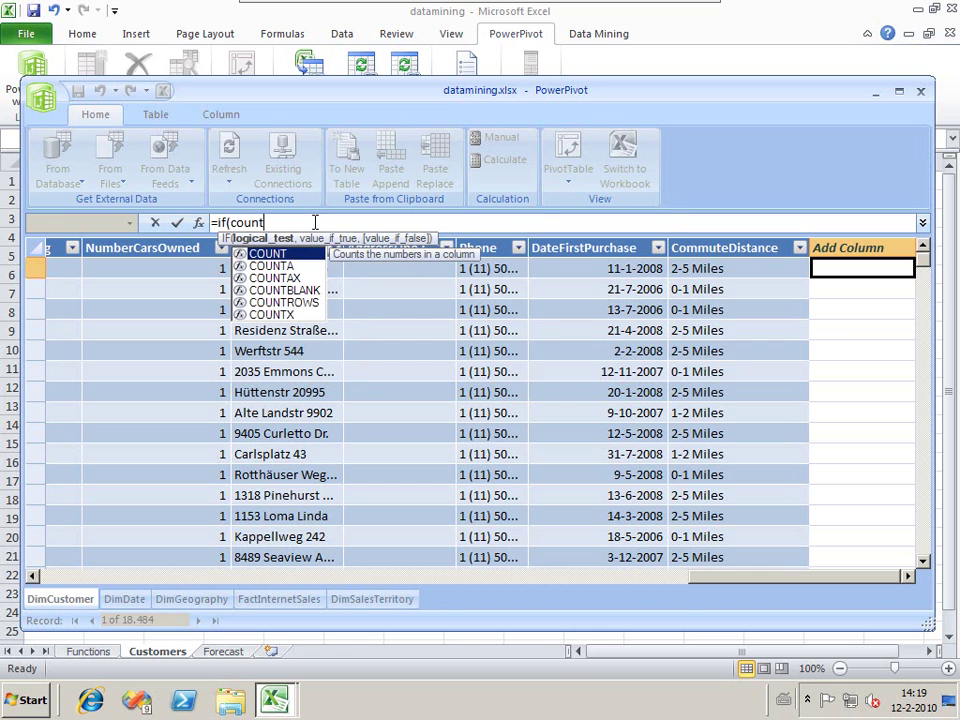
key(Down)
key(Down)
key(Down)
key(Down)
key(Tab)
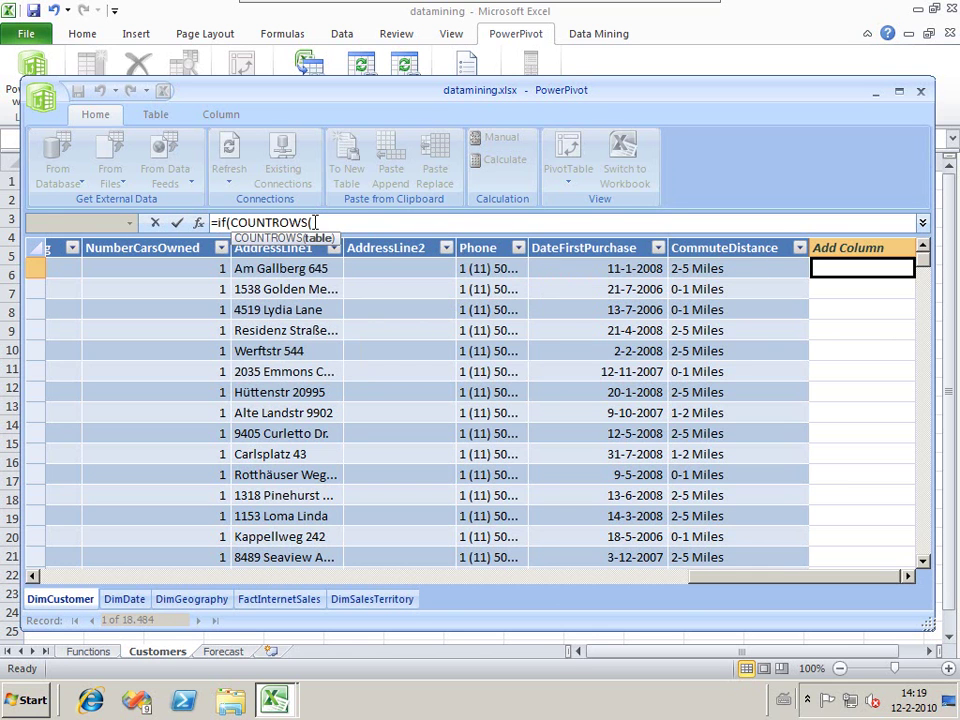
text(Rle)
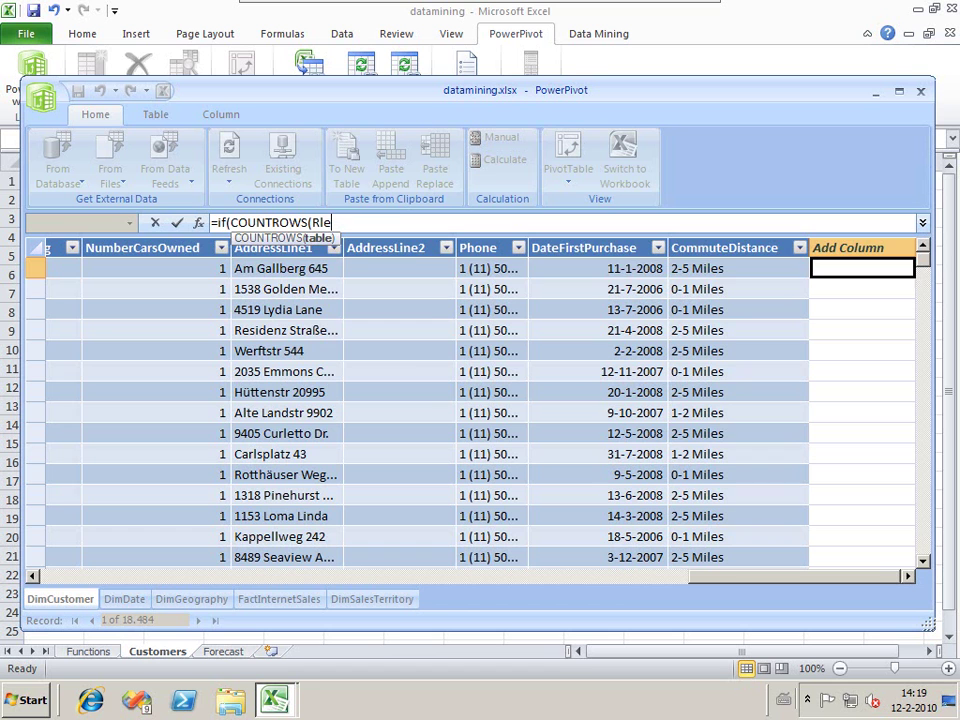
key(BackSpace)
key(BackSpace)
text(e)
key(Down)
key(Tab)
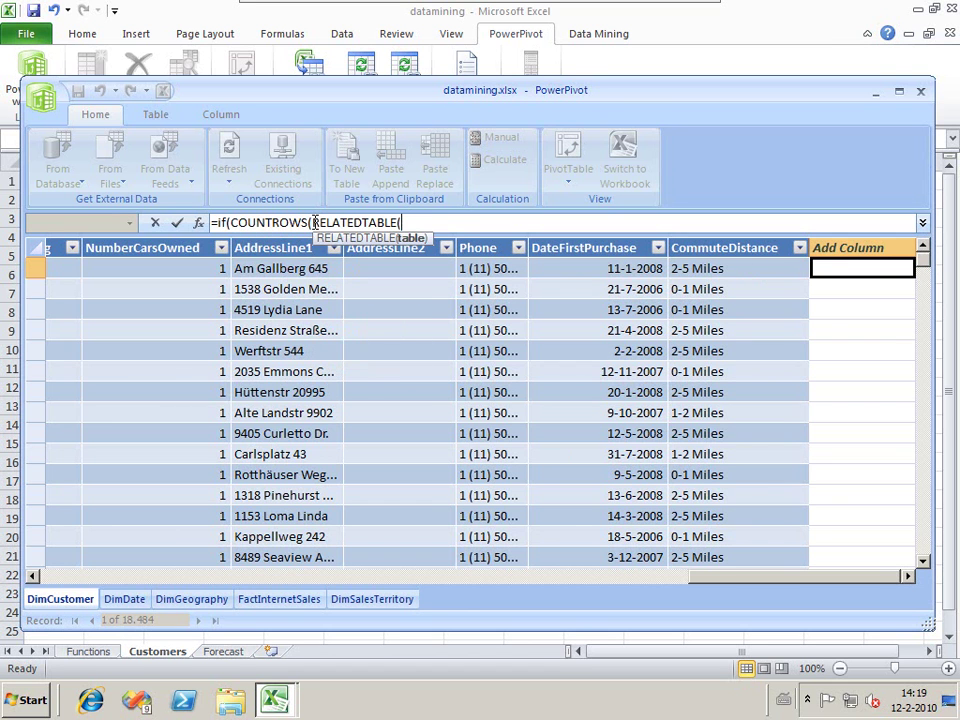
text(')
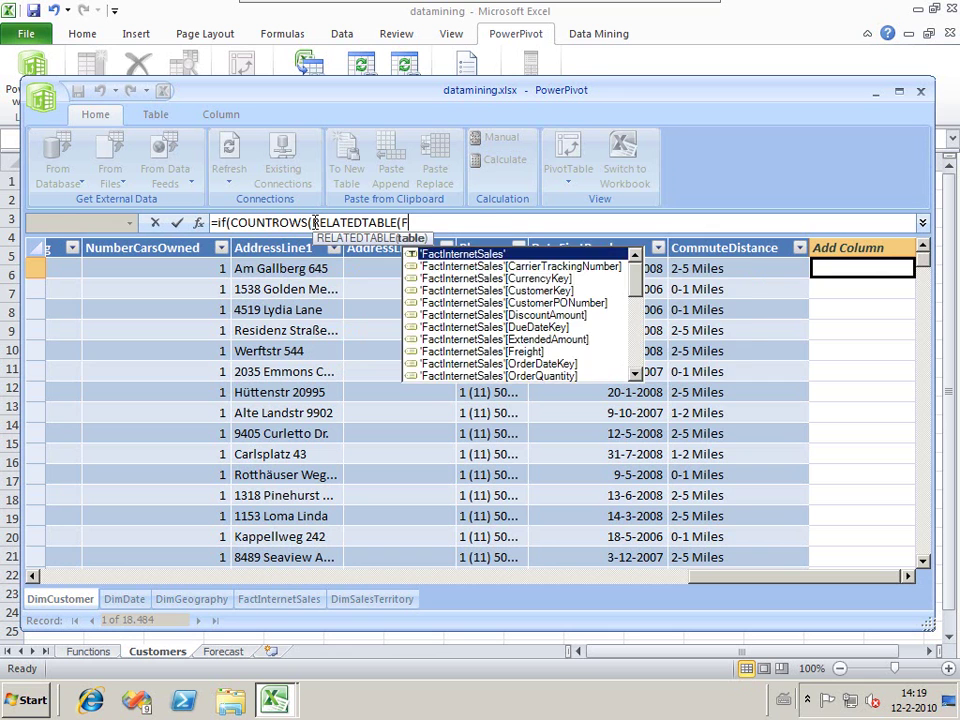
key(Tab)
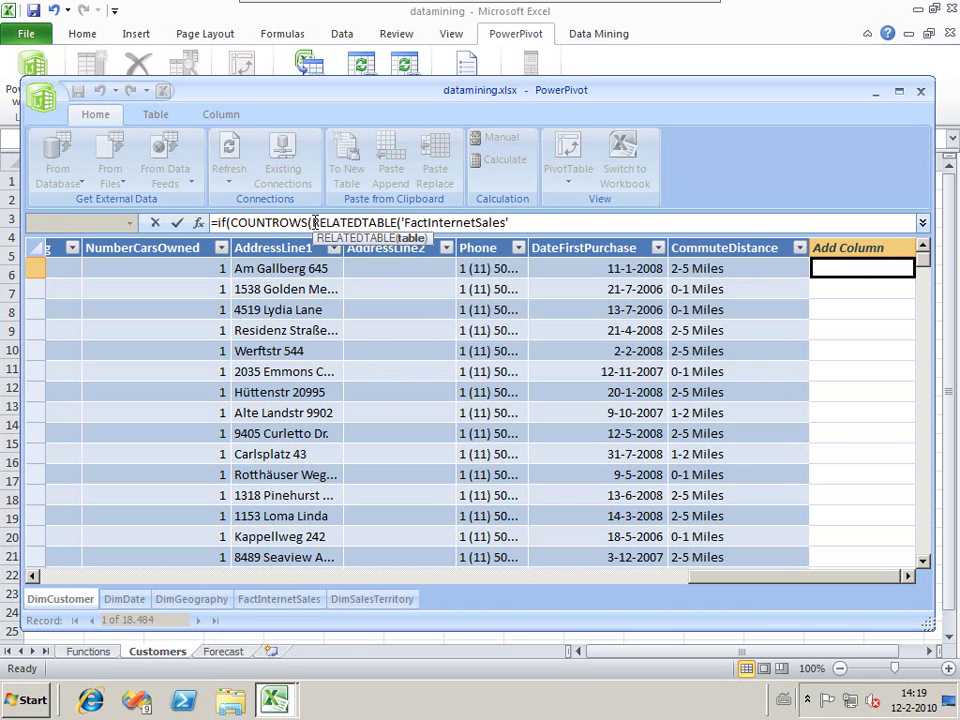
text()))
- Finish the formula with < 9, "no","yes") and commit it to the column
text(< 9.)
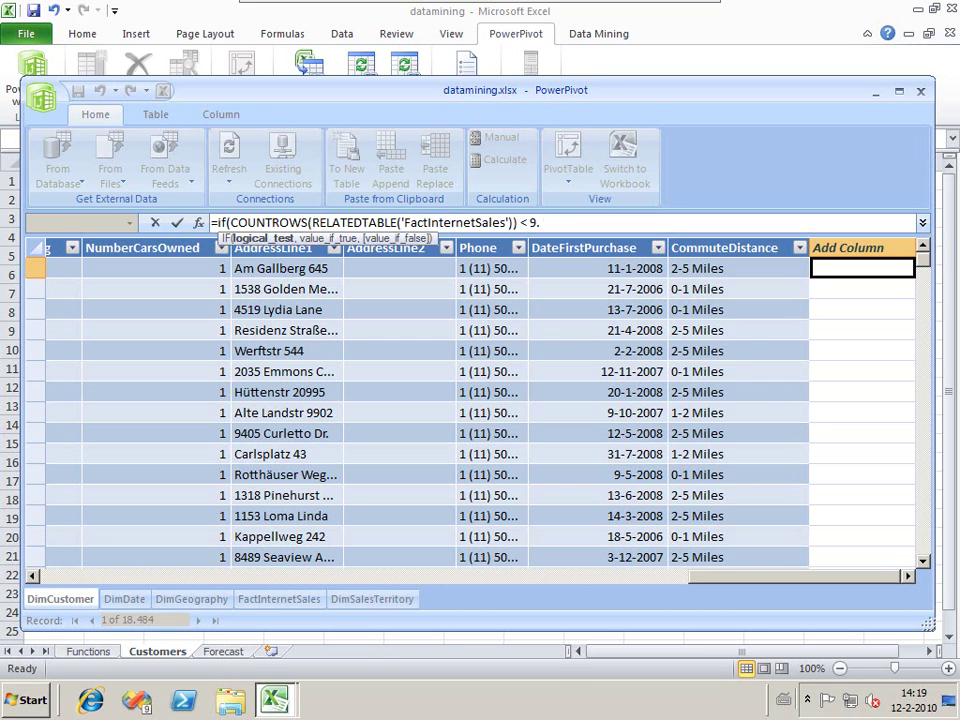
text( "")
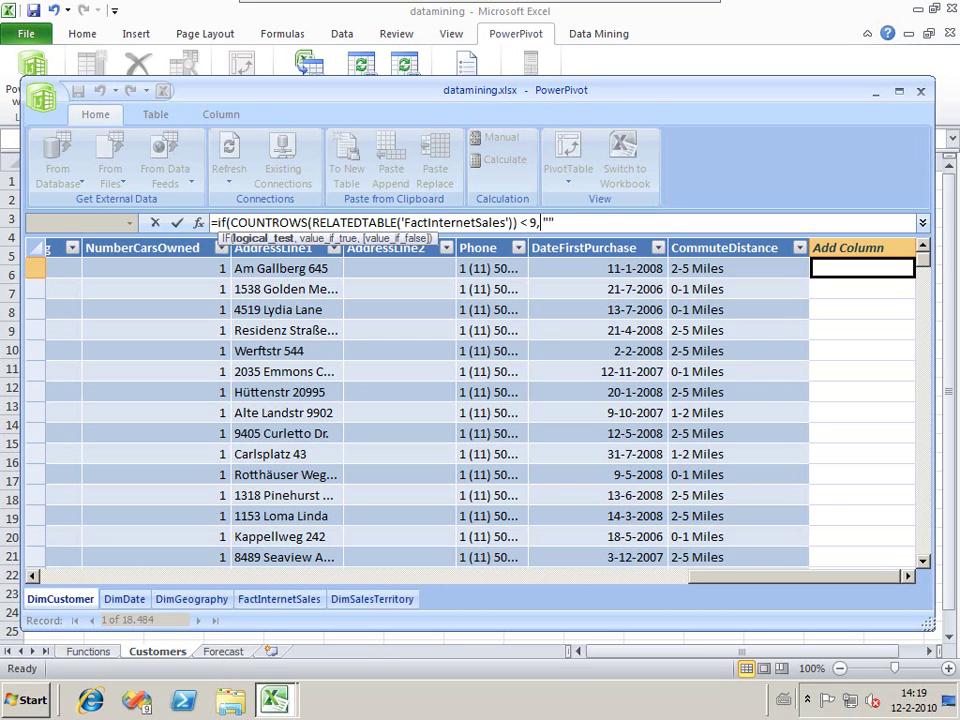
key(Left)
text(no)
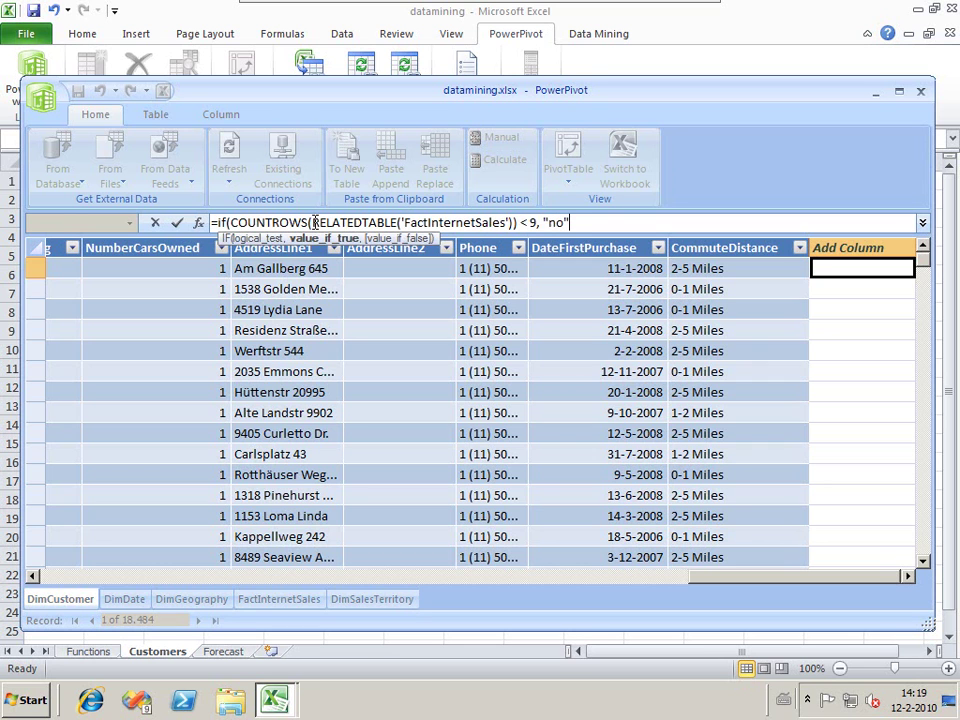
key(Right)
text(,"")
key(Left)
text(y)
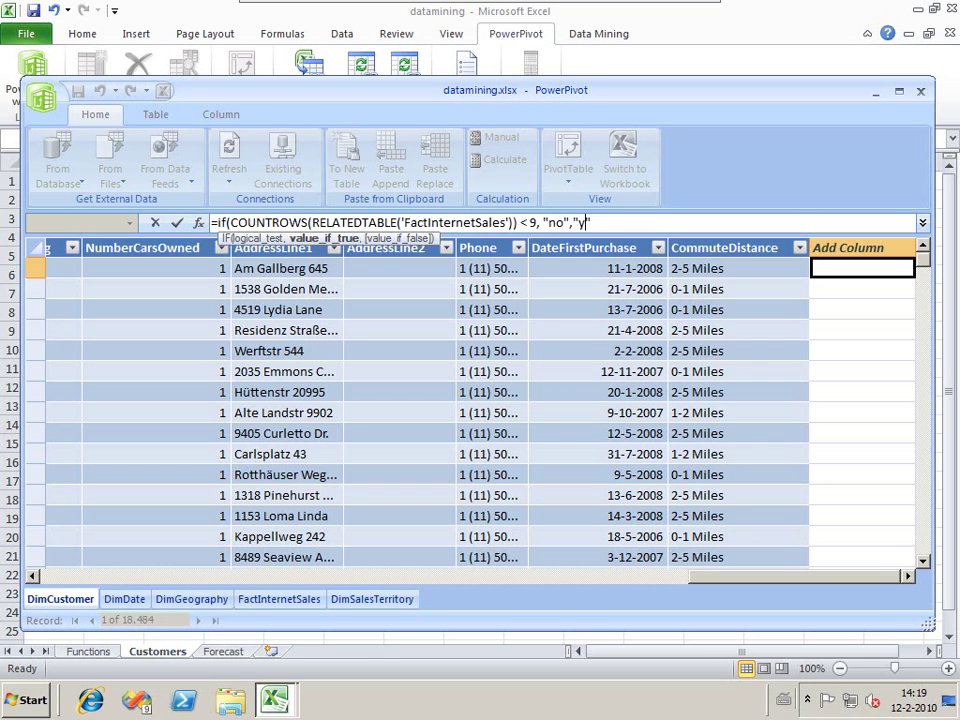
text(es)
key(Right)
text())
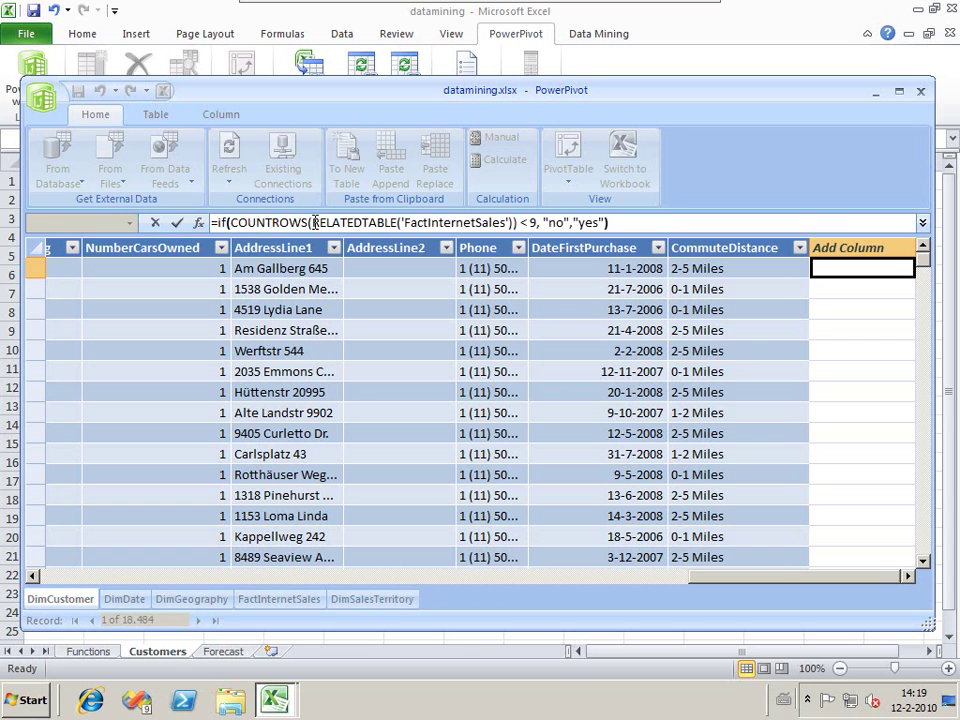
click(176, 222)
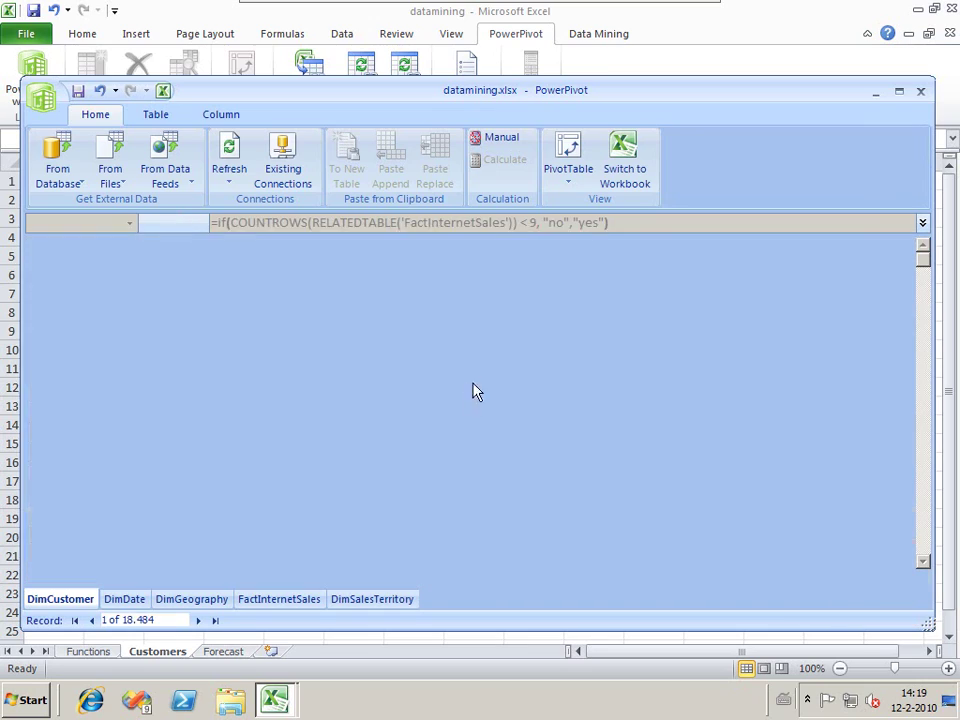
- Move to CalculatedColumn1, scroll down to rows showing yes, and select the column
click(253, 476)
key(Right)
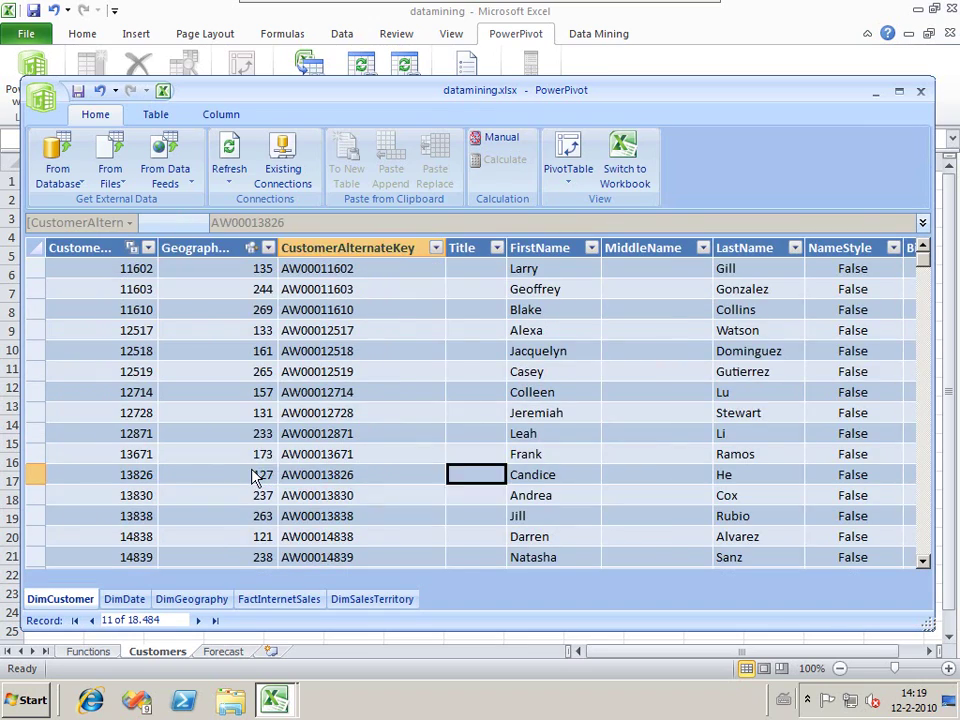
key(Right)
key(Right)
key(Right)
key(Right)
key(Right)
key(Right)
key(Right)
key(Right)
key(Right)
key(Right)
key(Right)
key(Right)
key(Right)
key(Right)
key(Right)
key(Right)
key(Right)
key(Right)
key(Right)
key(Right)
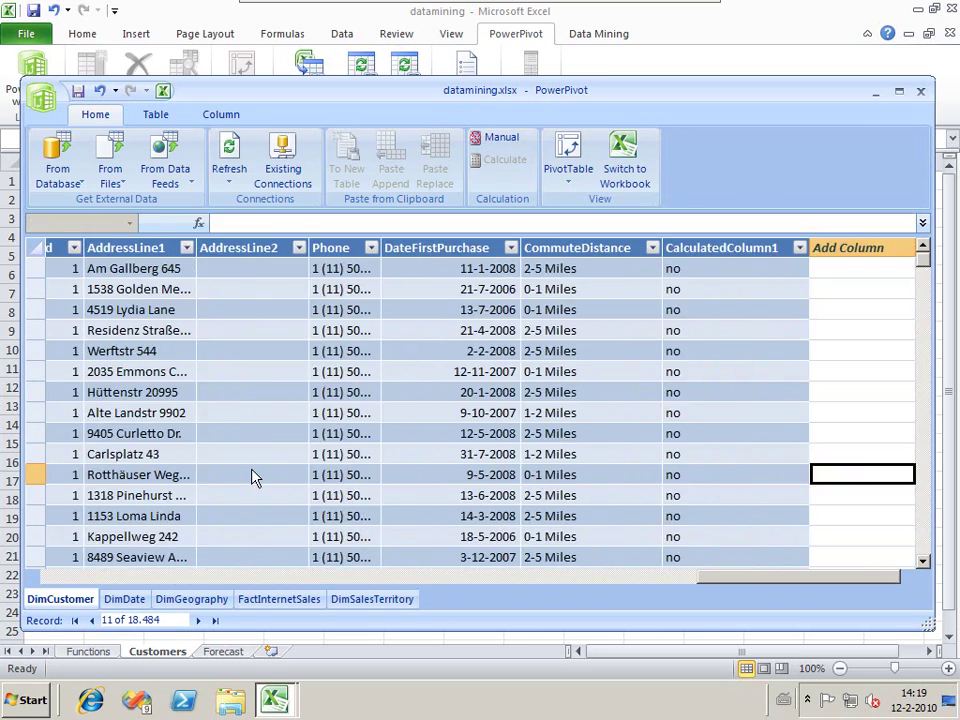
drag(922, 257, 922, 272)
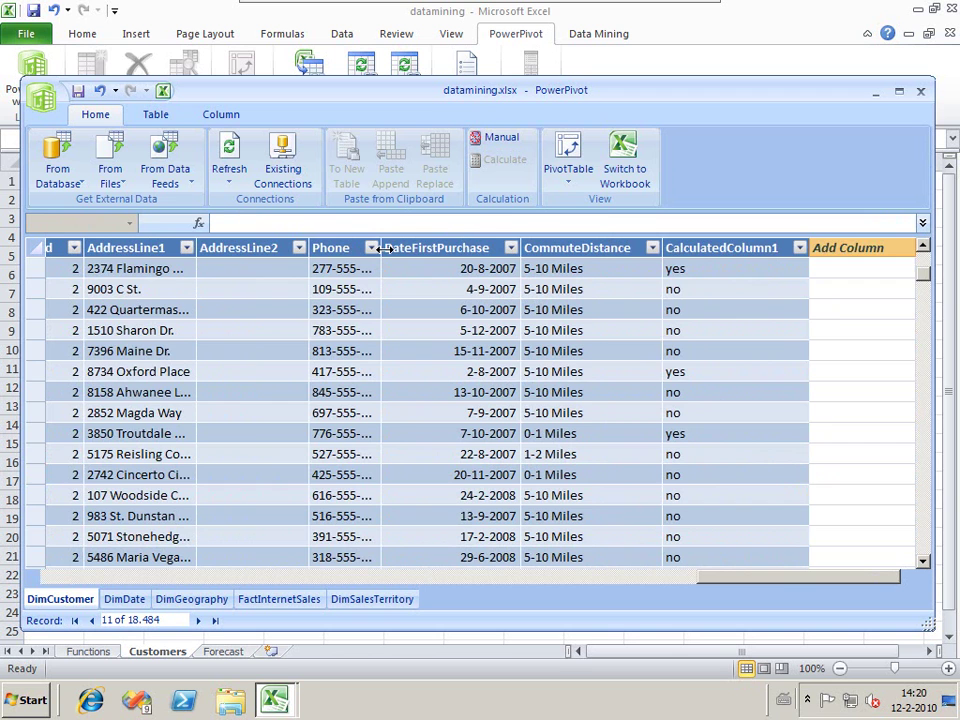
click(739, 247)
- Rename CalculatedColumn1 to Bigbikebuyers through its header's Rename Column option
right_click(737, 250)
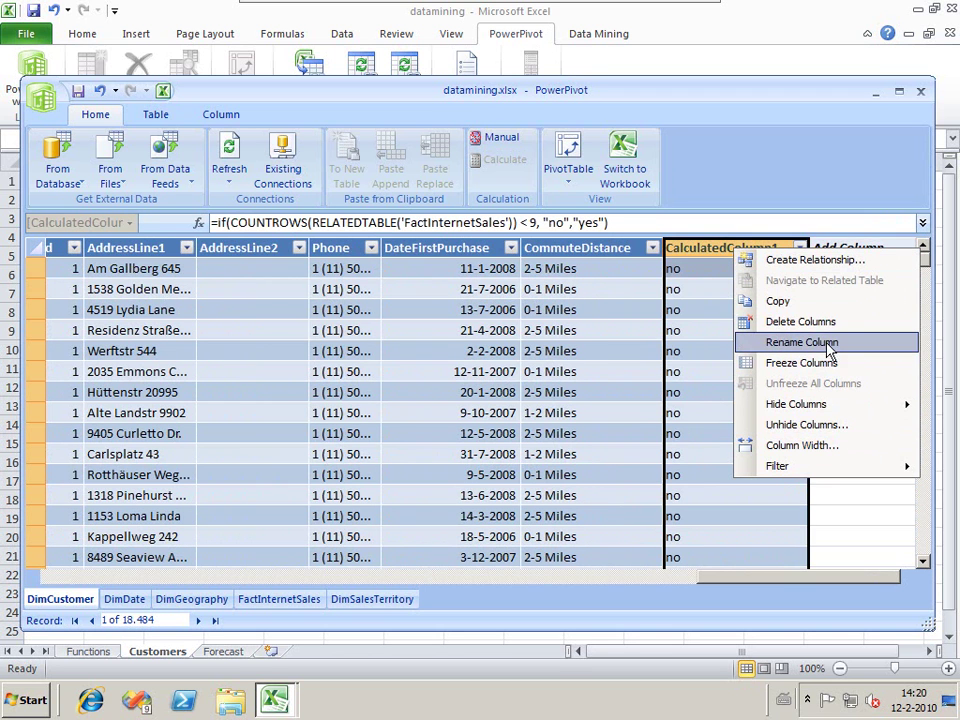
click(830, 342)
text(Bi)
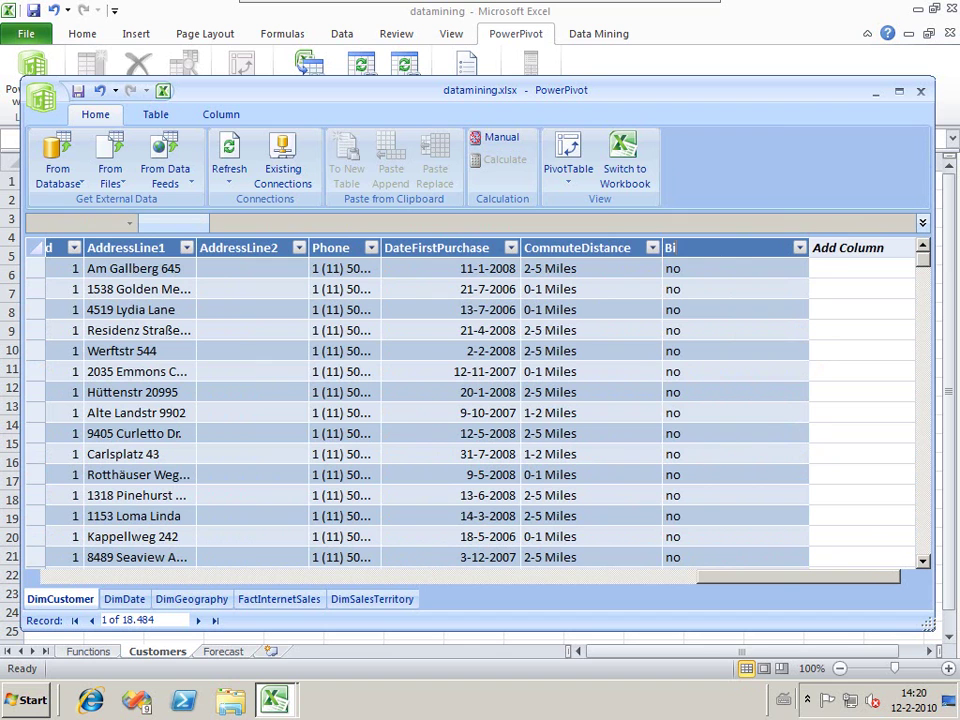
text(gbikebuyers)
key(Return)
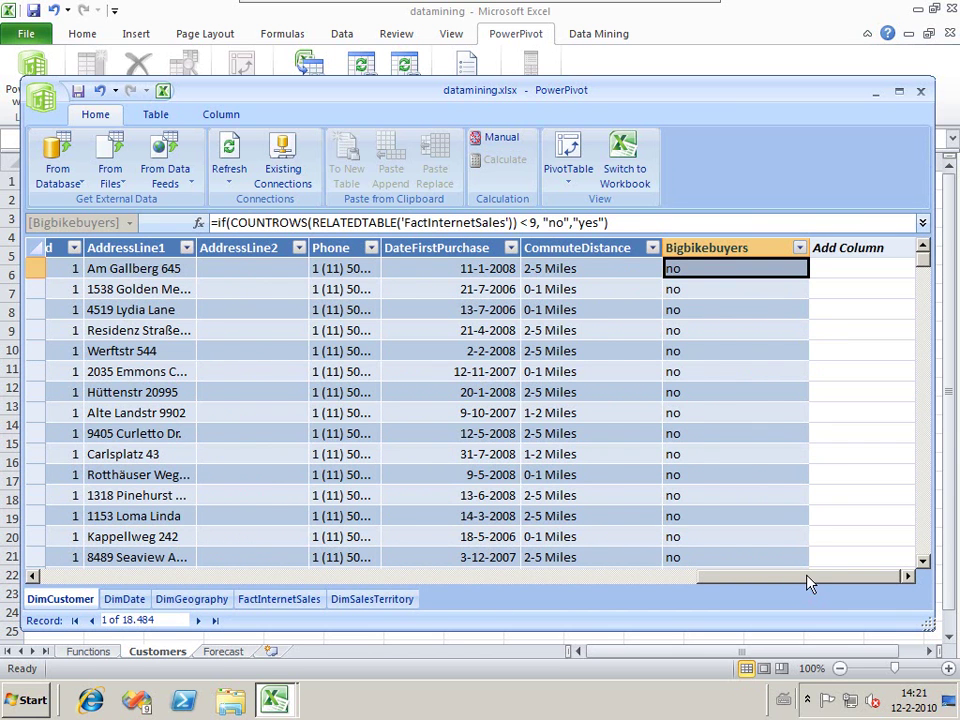
drag(808, 584, 64, 600)
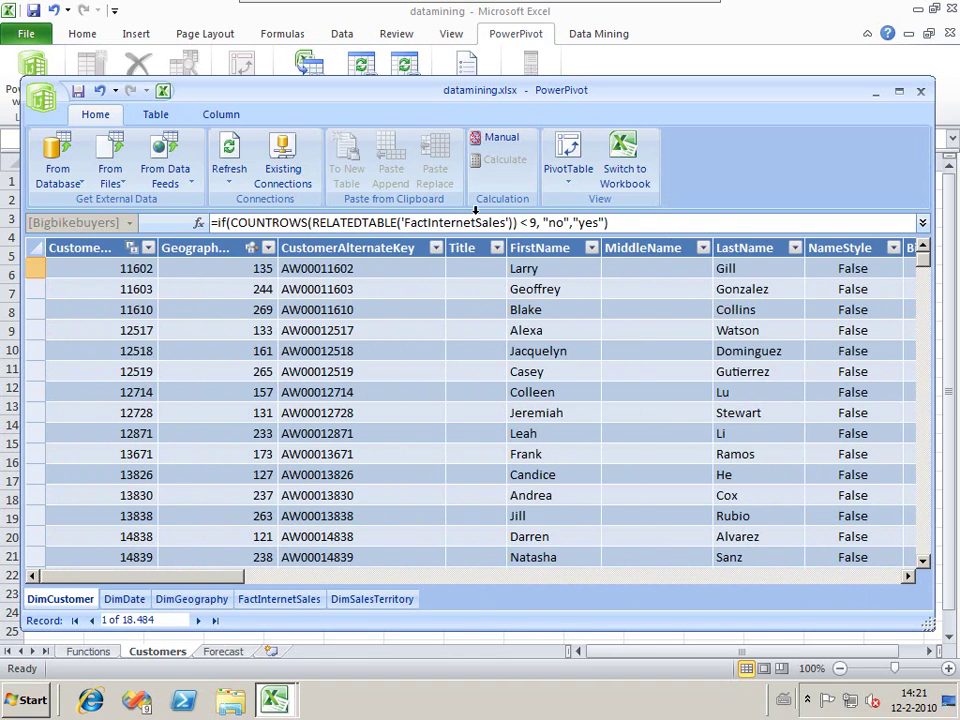
- Insert a Flattened PivotTable from PowerPivot onto the existing Customers worksheet
click(625, 155)
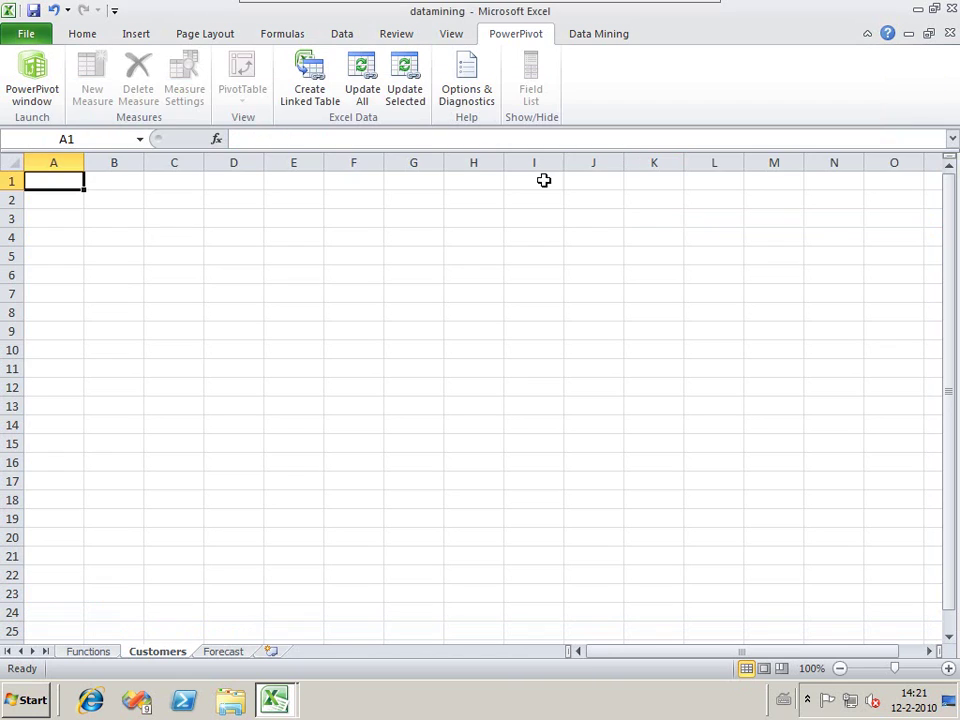
click(32, 78)
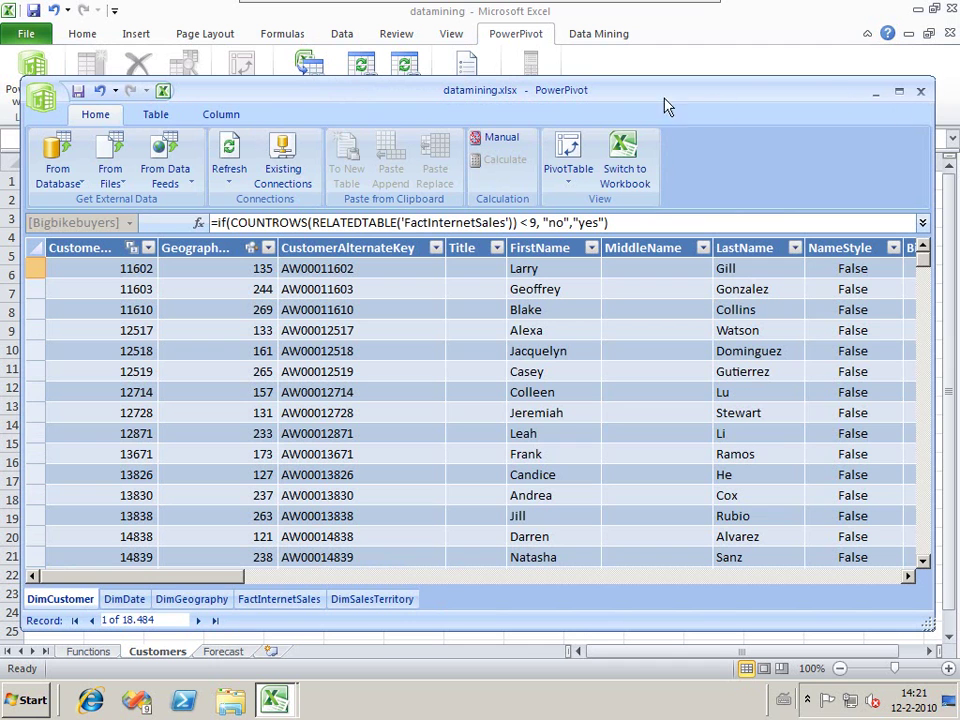
click(571, 172)
click(624, 465)
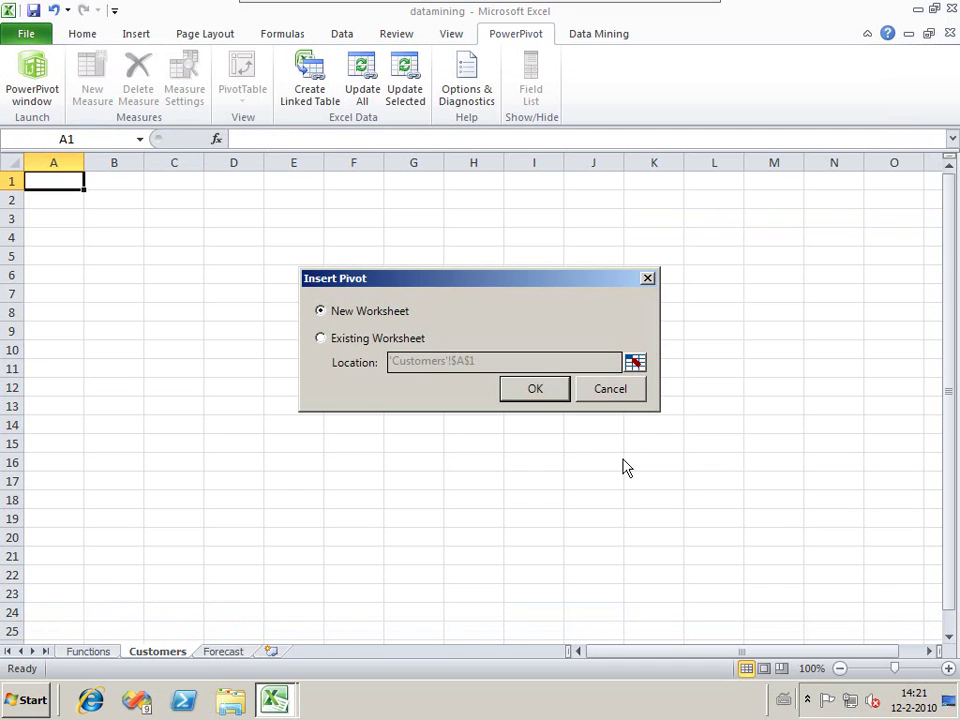
click(386, 340)
click(535, 391)
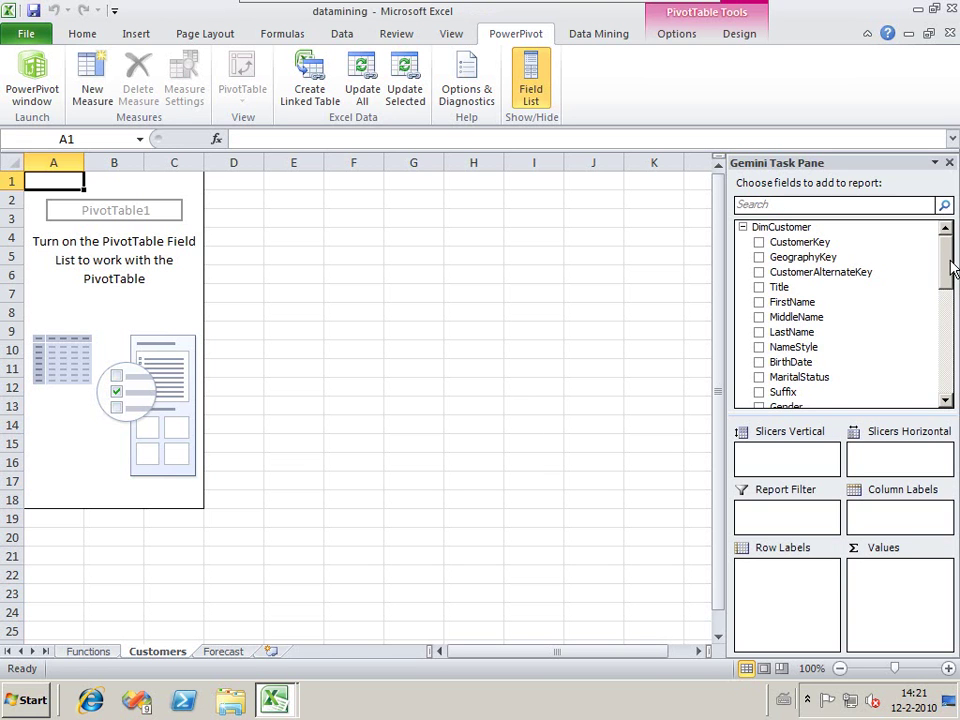
- Add LastName, MaritalStatus and Gender as pivot row fields
scroll(948, 272, down, 1)
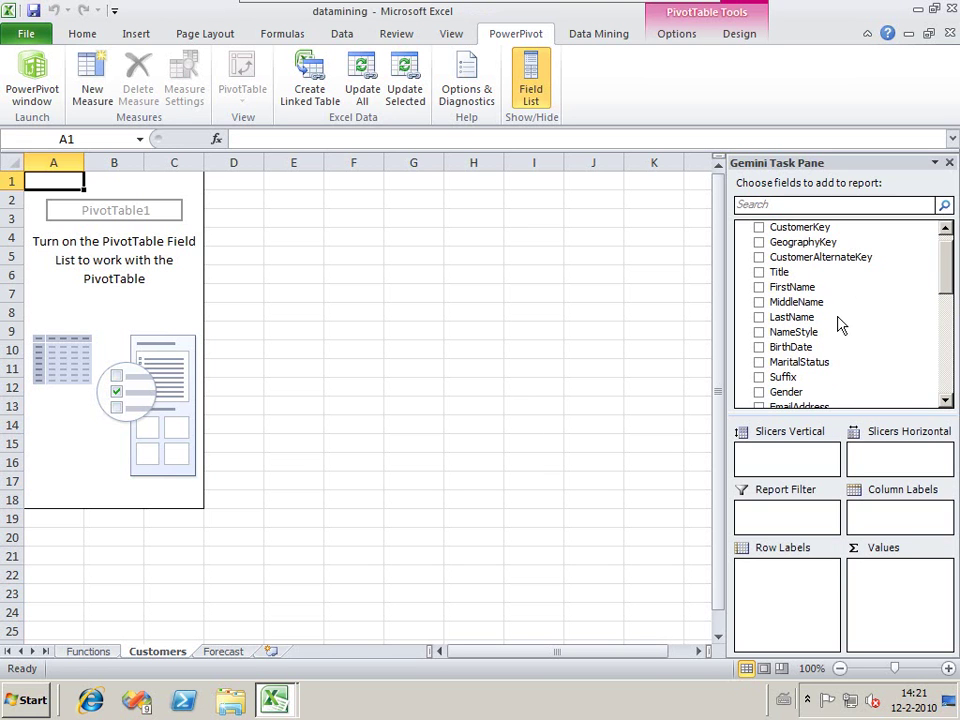
click(759, 317)
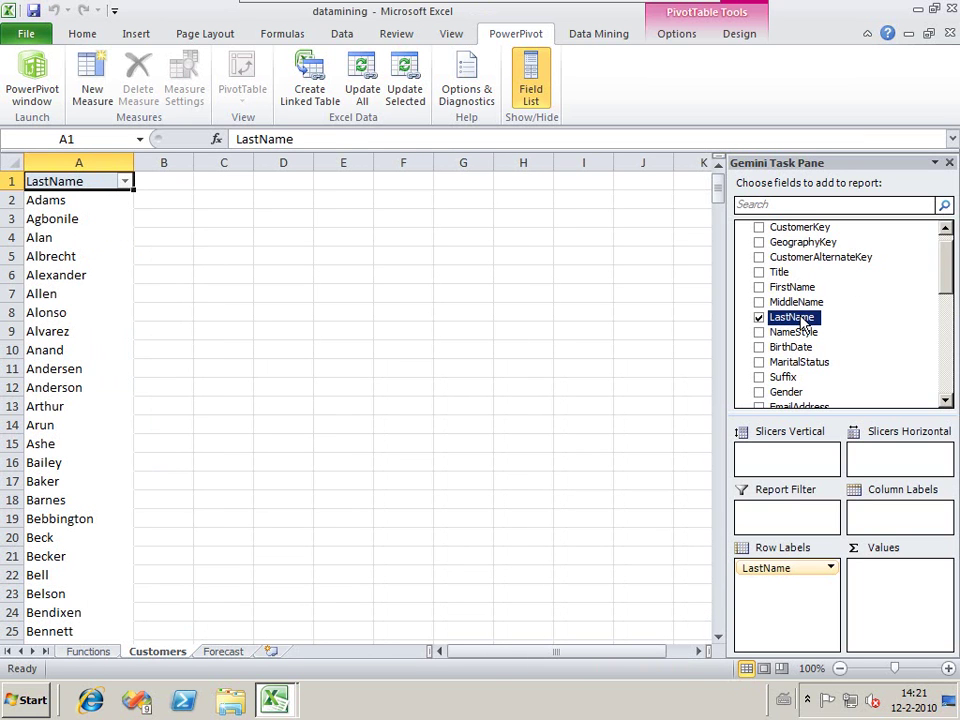
scroll(845, 310, down, 3)
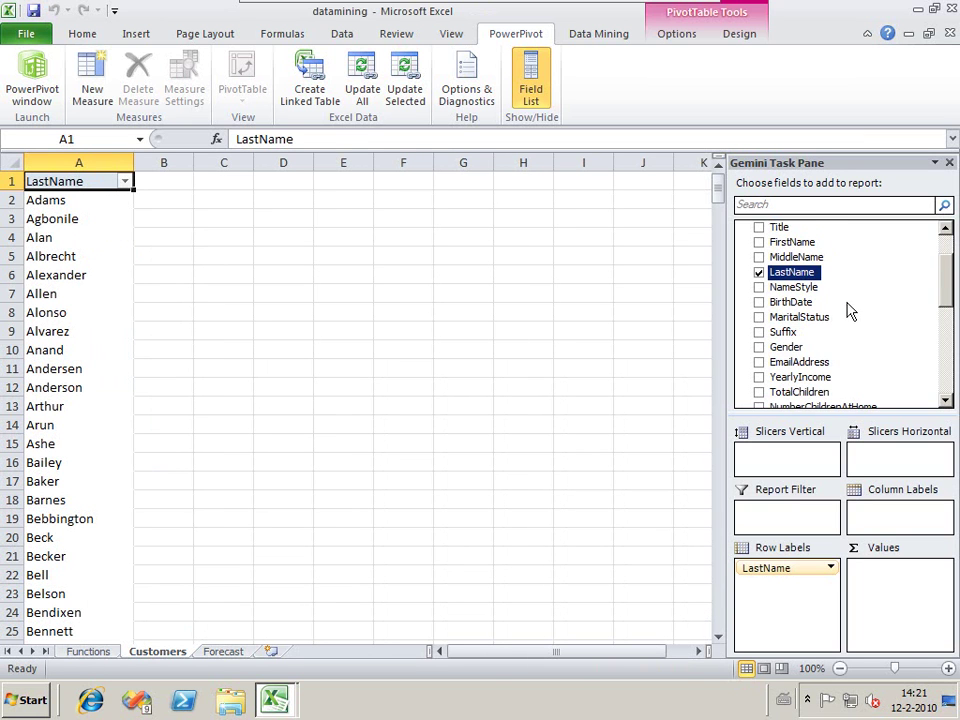
click(759, 317)
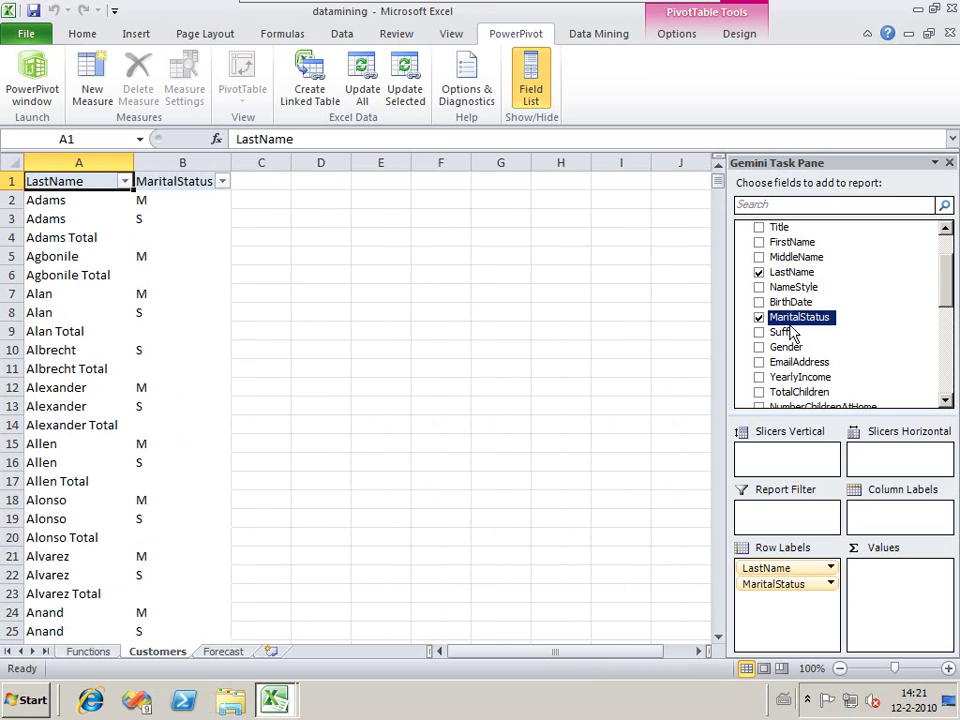
click(759, 347)
- Add YearlyIncome, TotalChildren, NumberChildrenAtHome, HouseOwnerFlag and Bigbikebuyers as row fields
scroll(762, 354, down, 1)
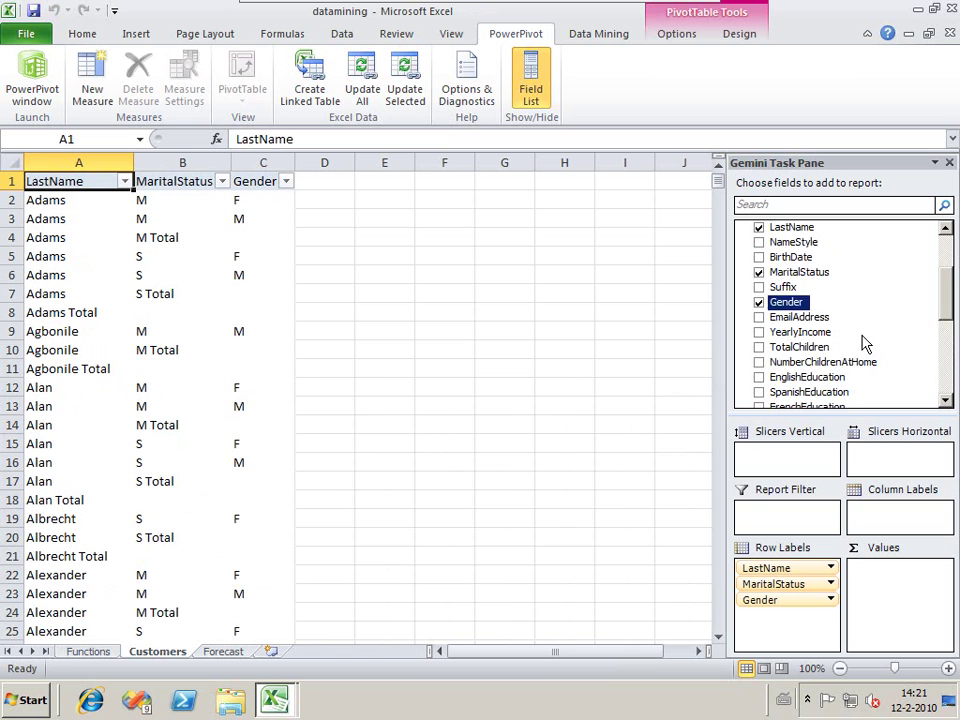
scroll(804, 343, down, 1)
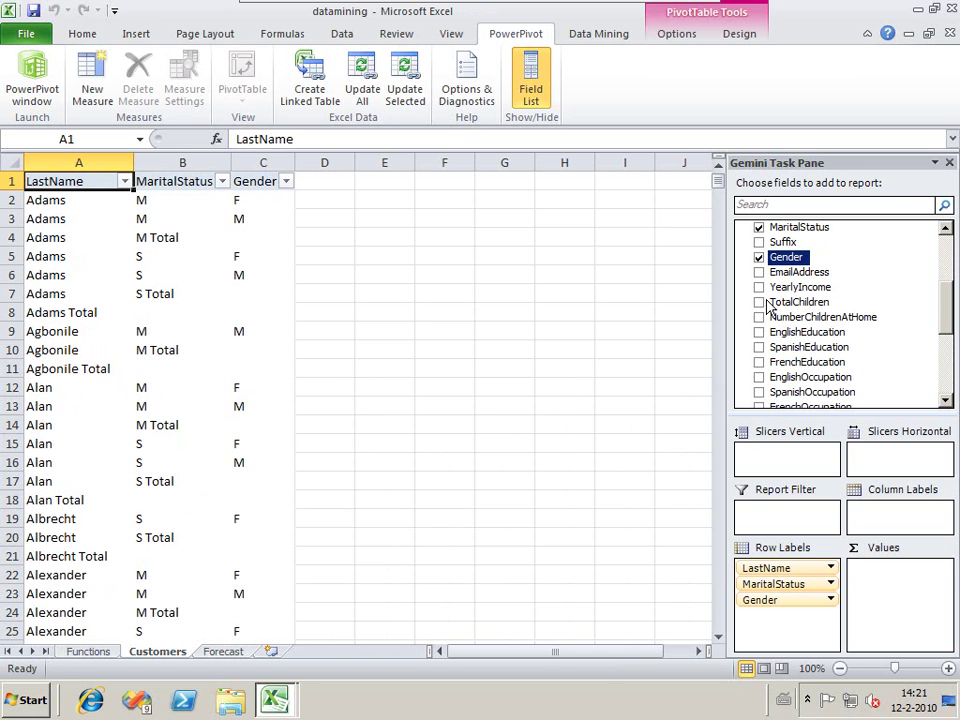
click(759, 288)
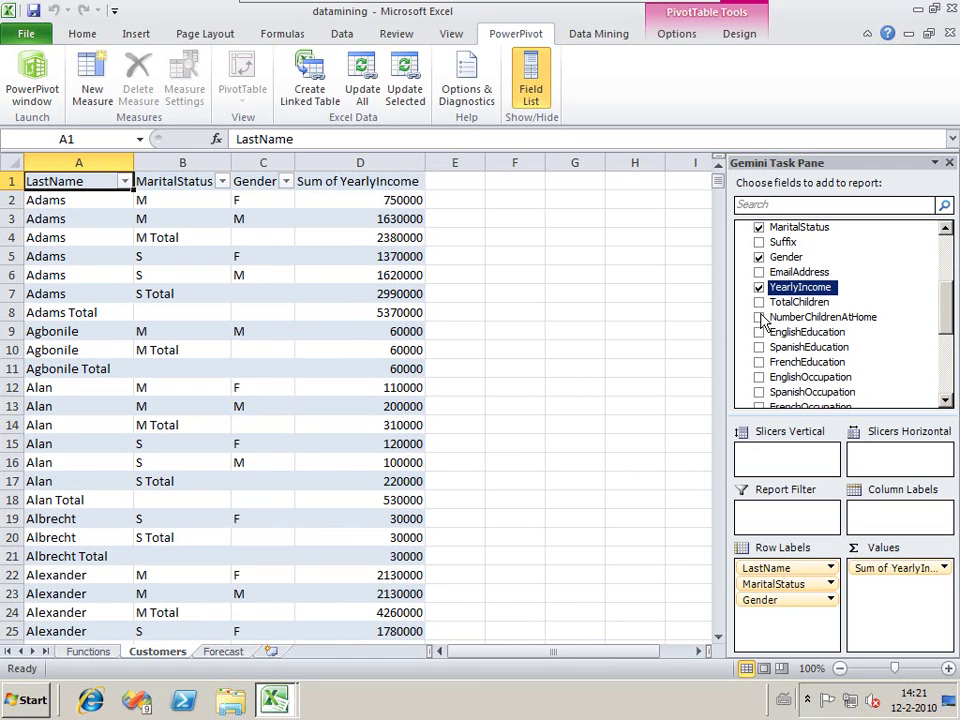
click(759, 302)
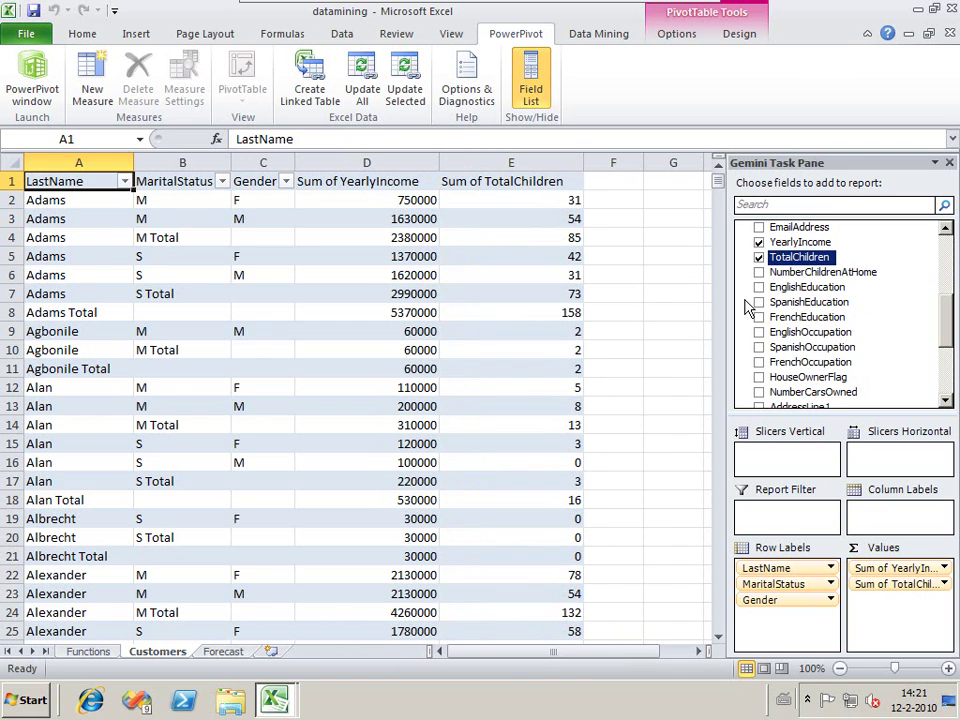
scroll(758, 305, down, 1)
click(759, 272)
scroll(951, 336, down, 2)
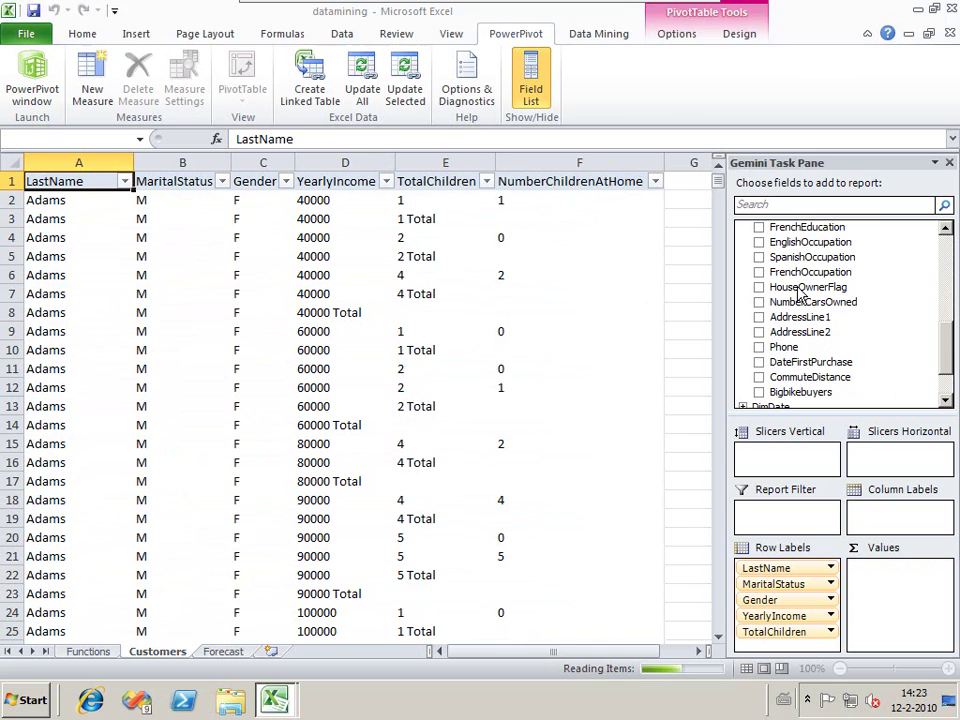
click(800, 289)
click(799, 393)
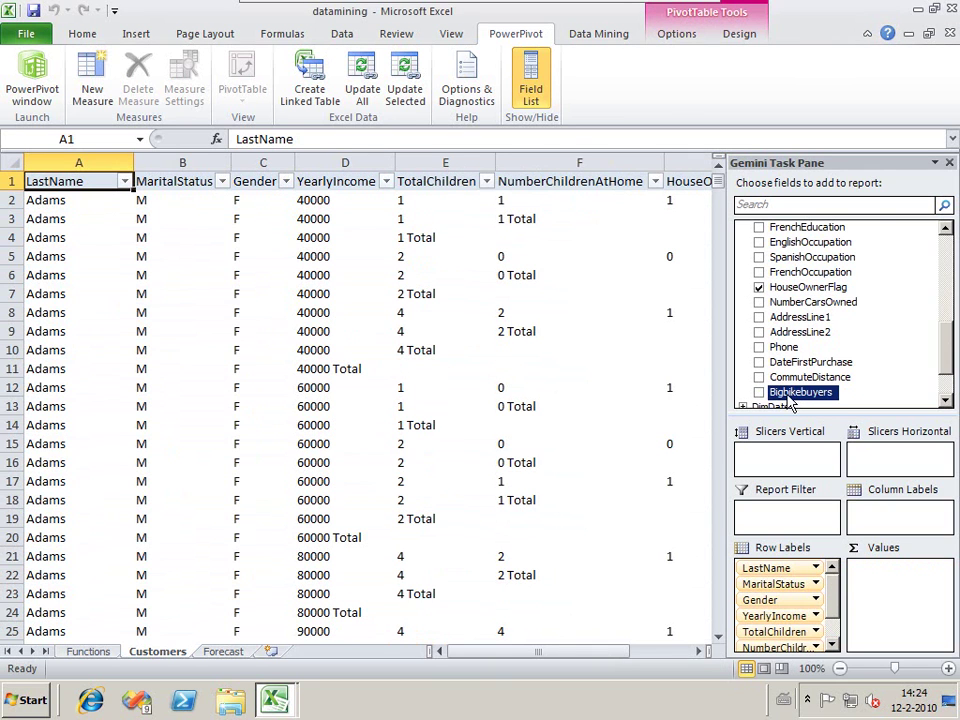
click(759, 393)
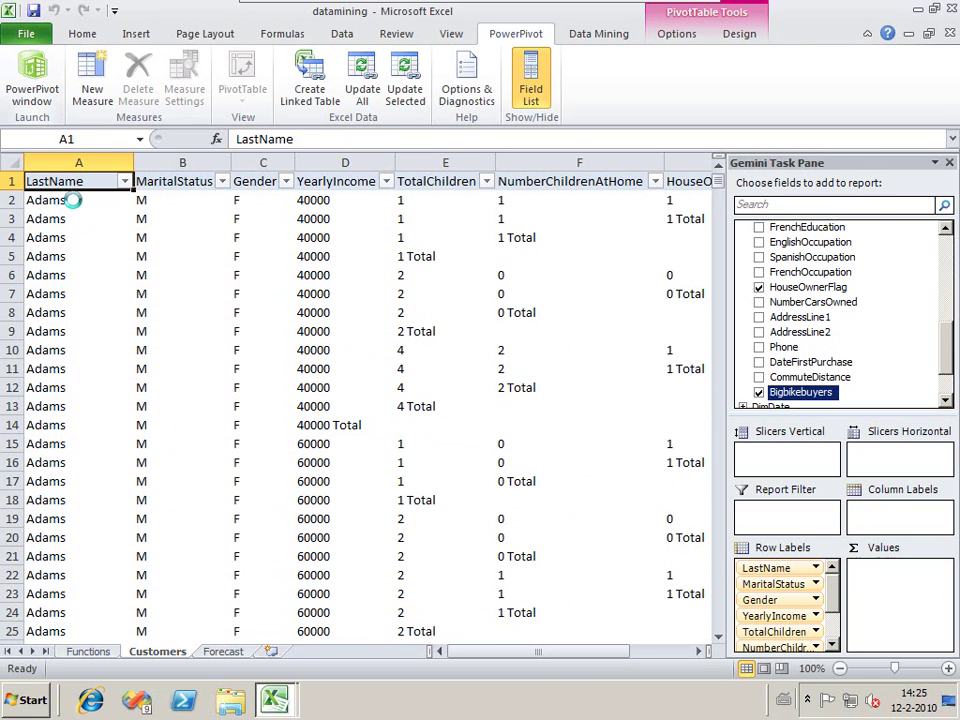
- Set the pivot's Subtotals to Do Not Show Subtotals and close the field list
click(72, 200)
click(672, 34)
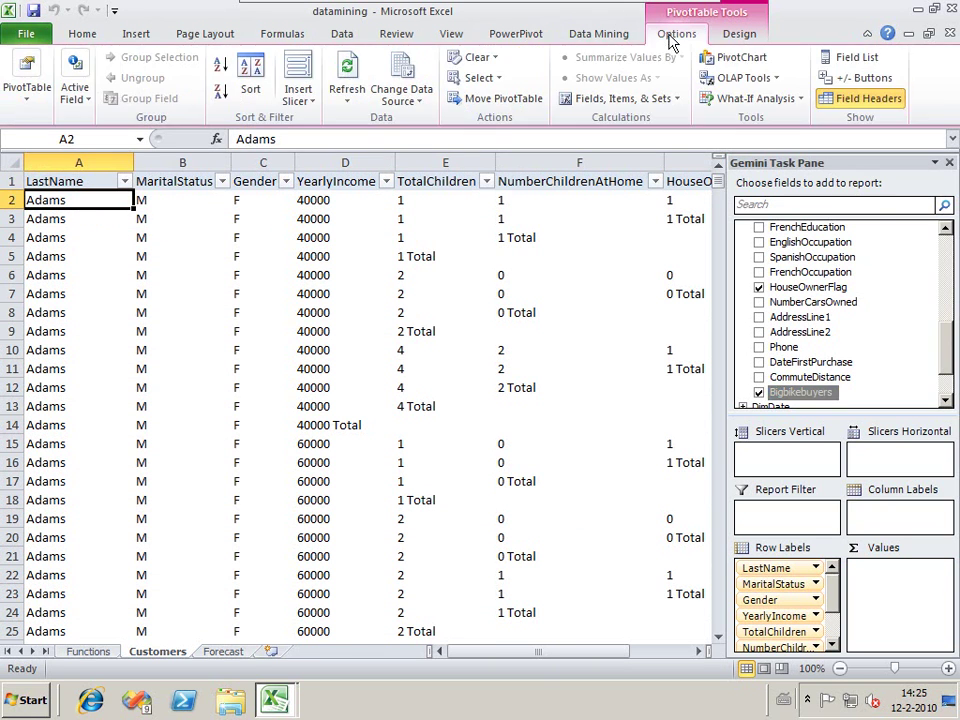
click(740, 38)
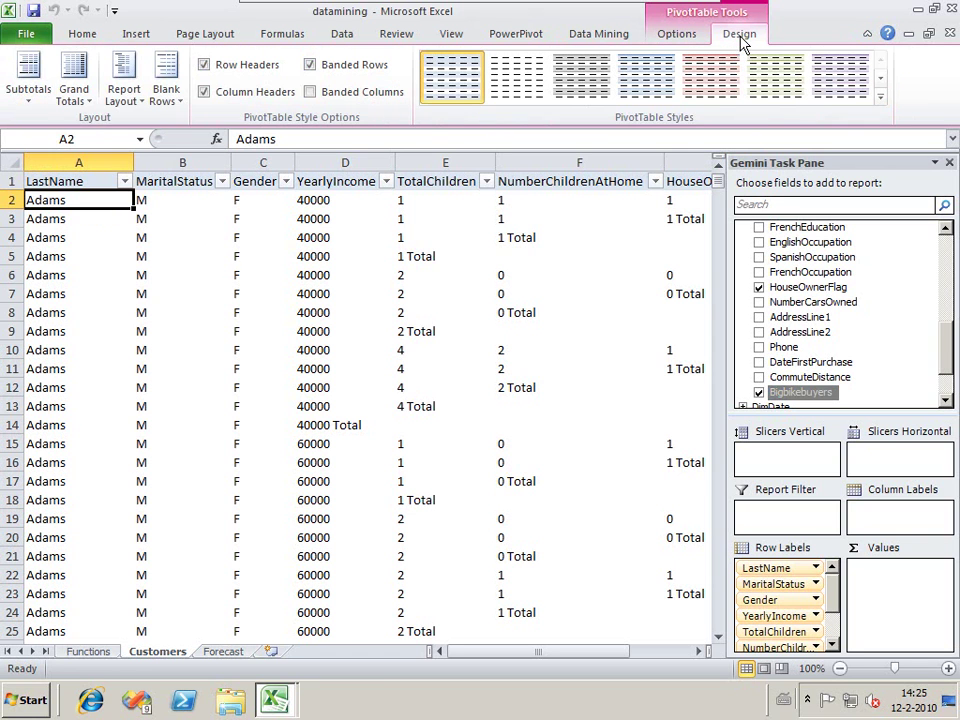
click(25, 86)
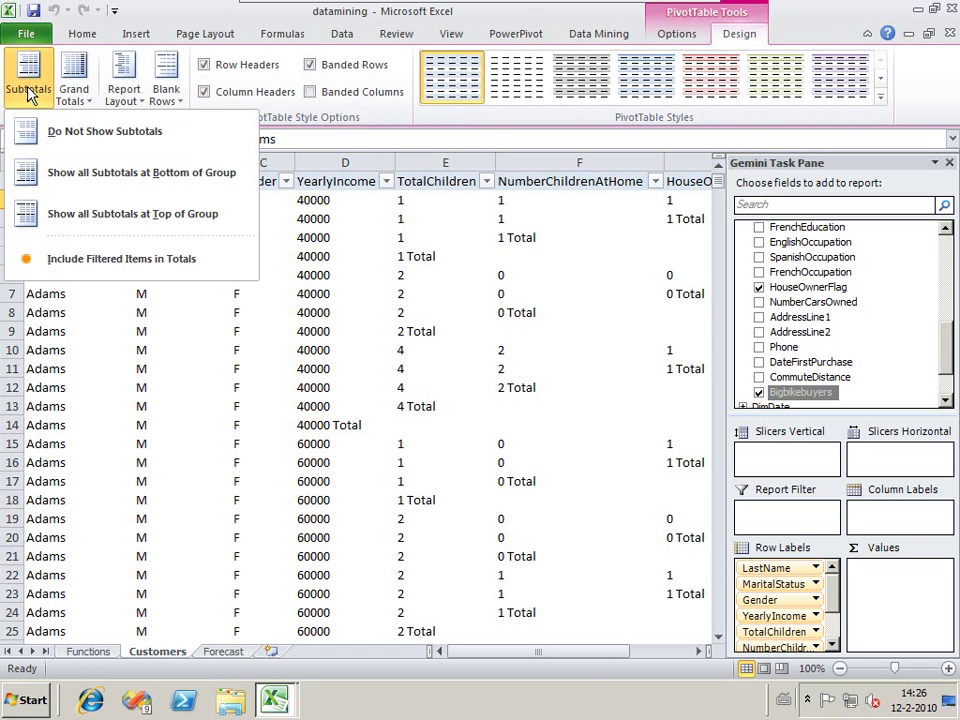
click(65, 131)
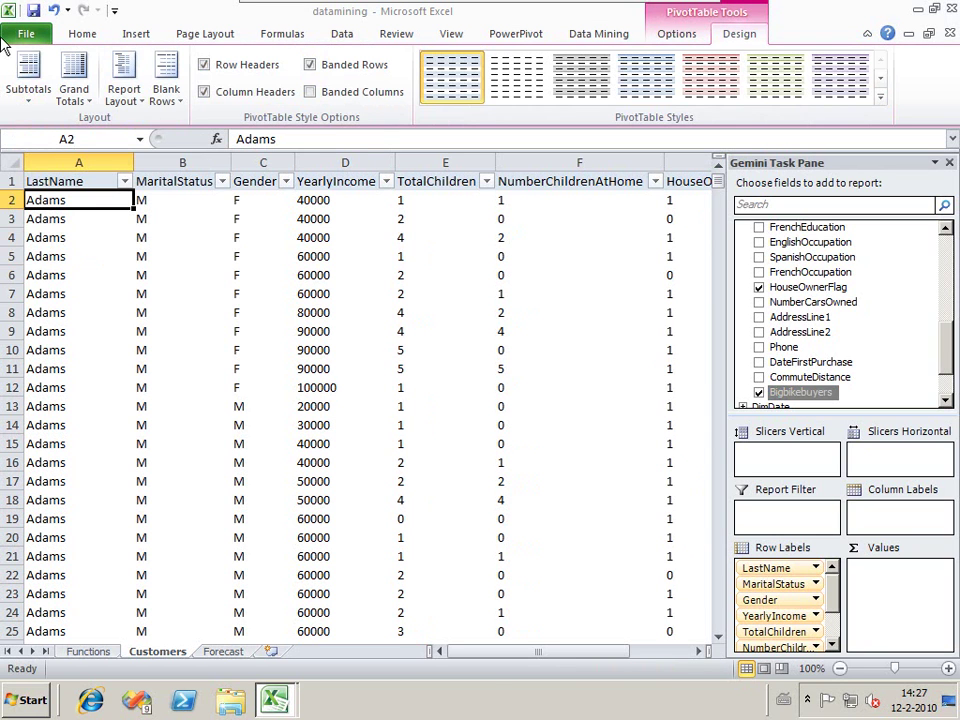
click(950, 164)
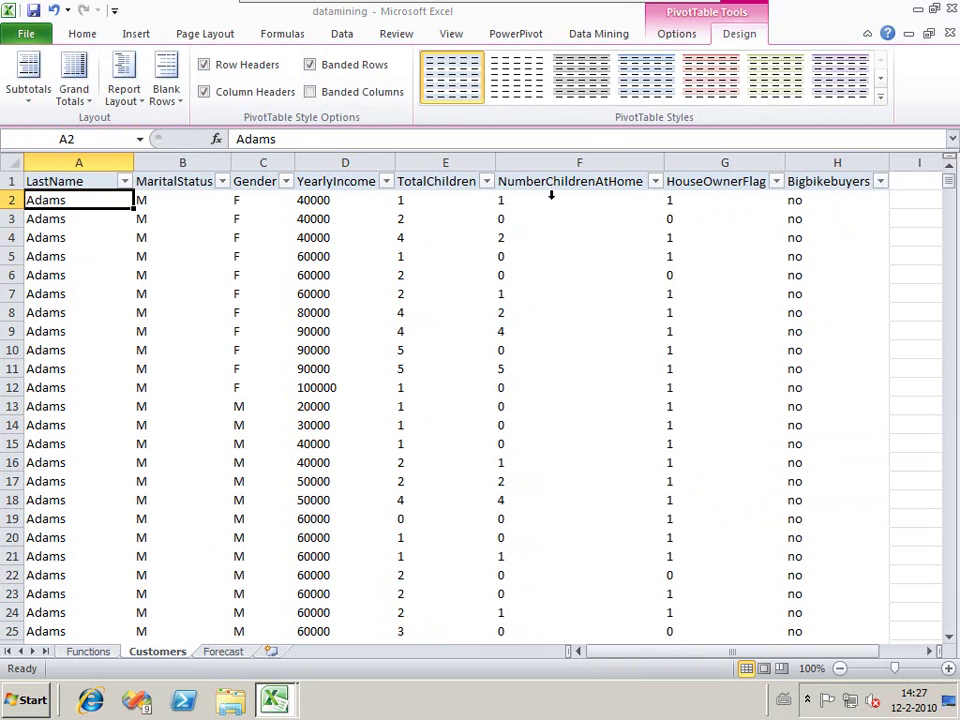
- Convert the pivot to formulas via OLAP Tools and check the resulting CUBEMEMBER cells
click(675, 35)
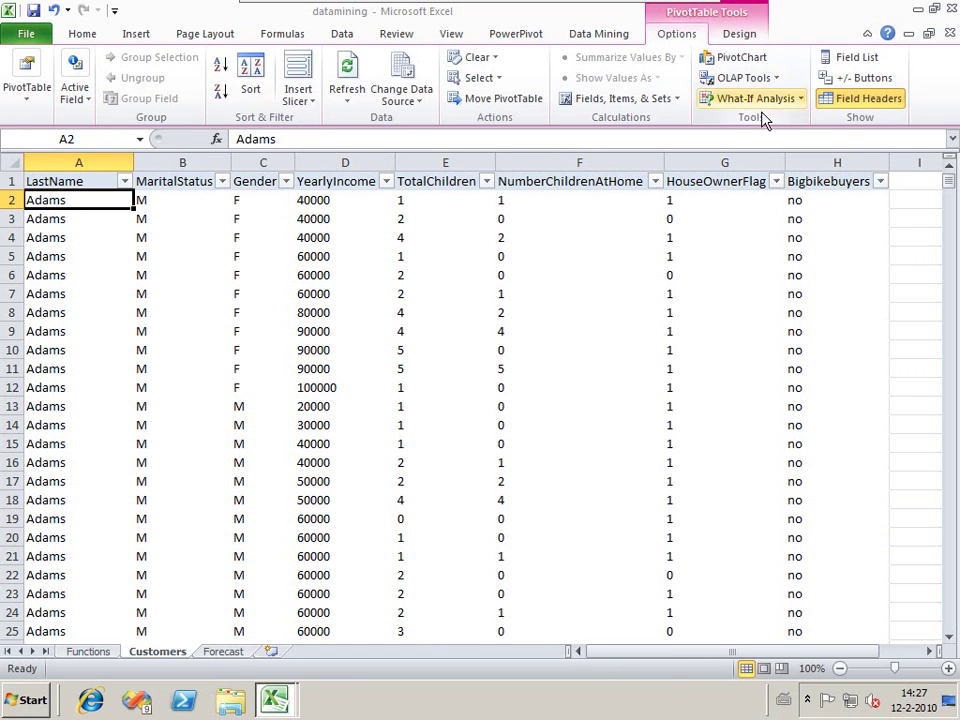
click(745, 78)
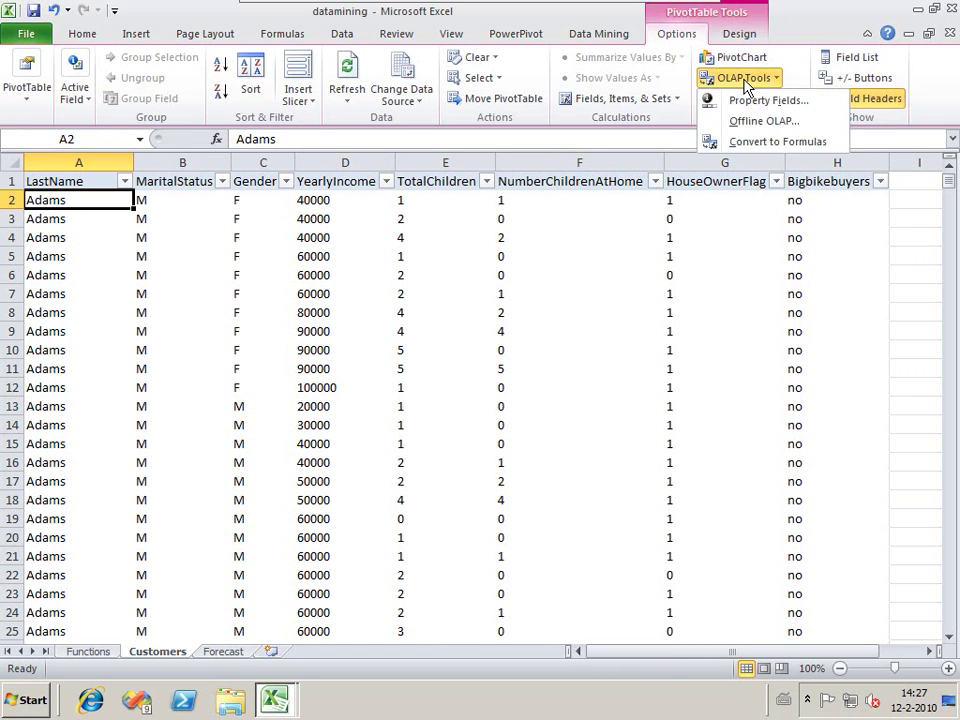
click(772, 142)
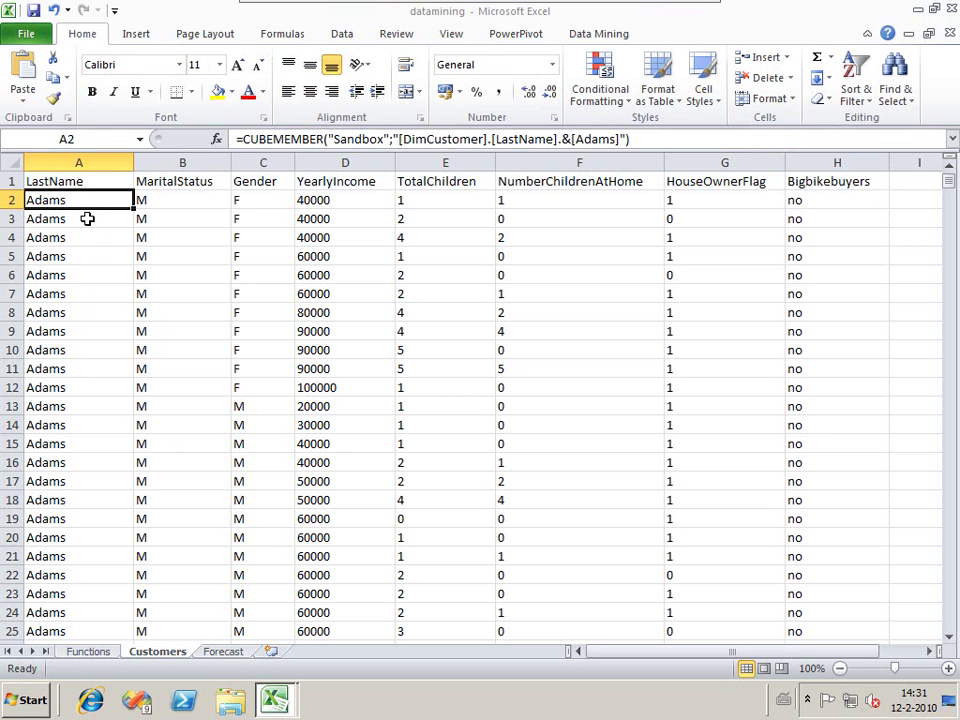
click(87, 218)
click(182, 200)
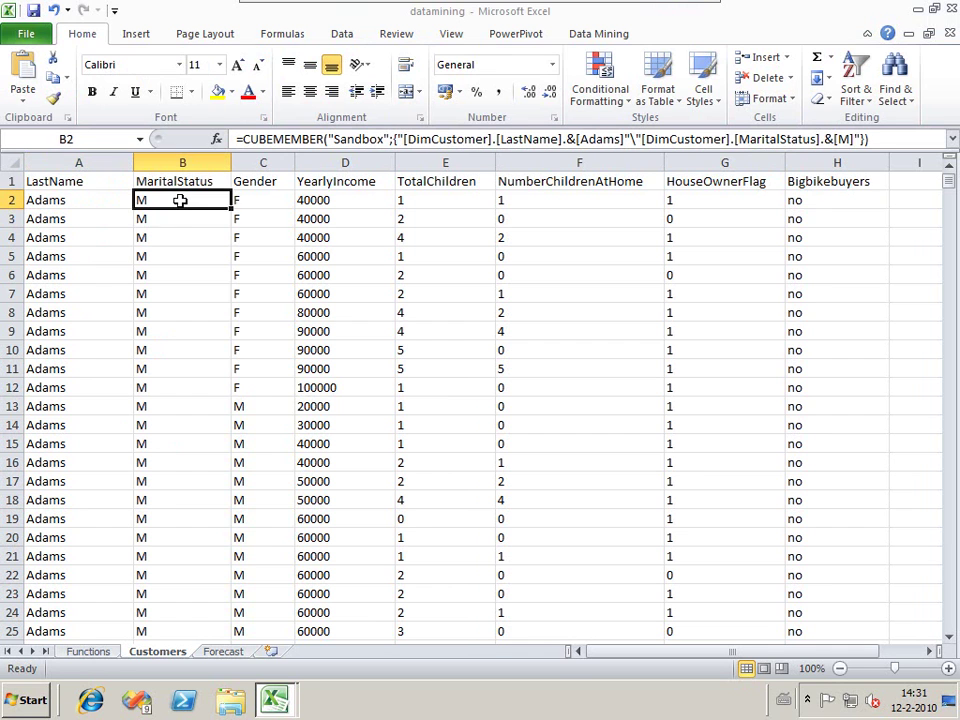
click(180, 216)
click(272, 205)
click(470, 214)
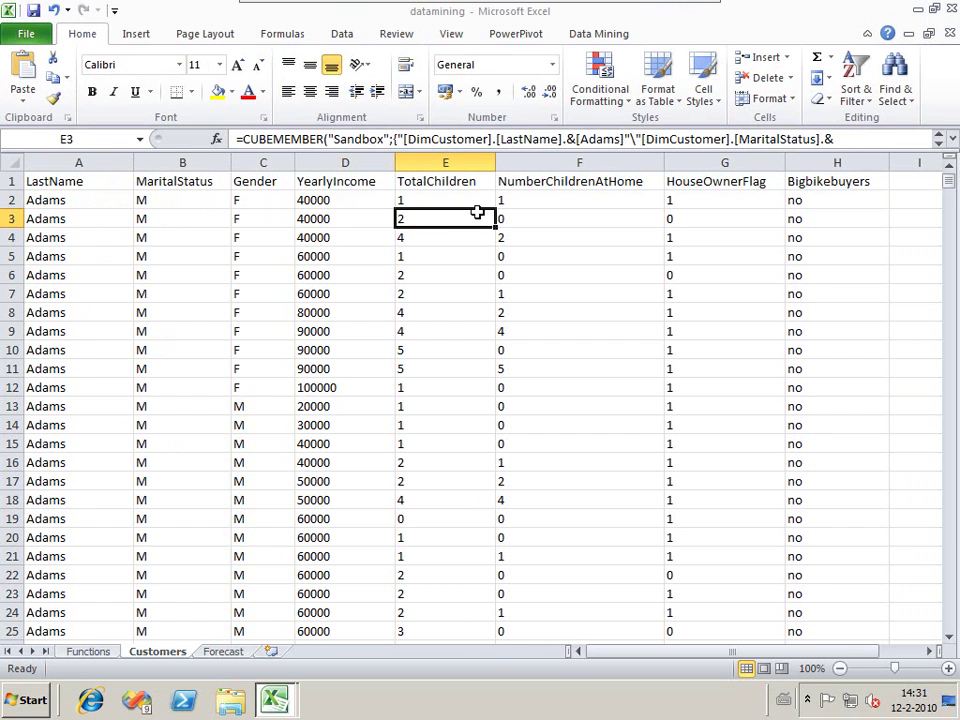
- Format the data range starting at A1 as an Excel table with Ctrl+T
click(64, 199)
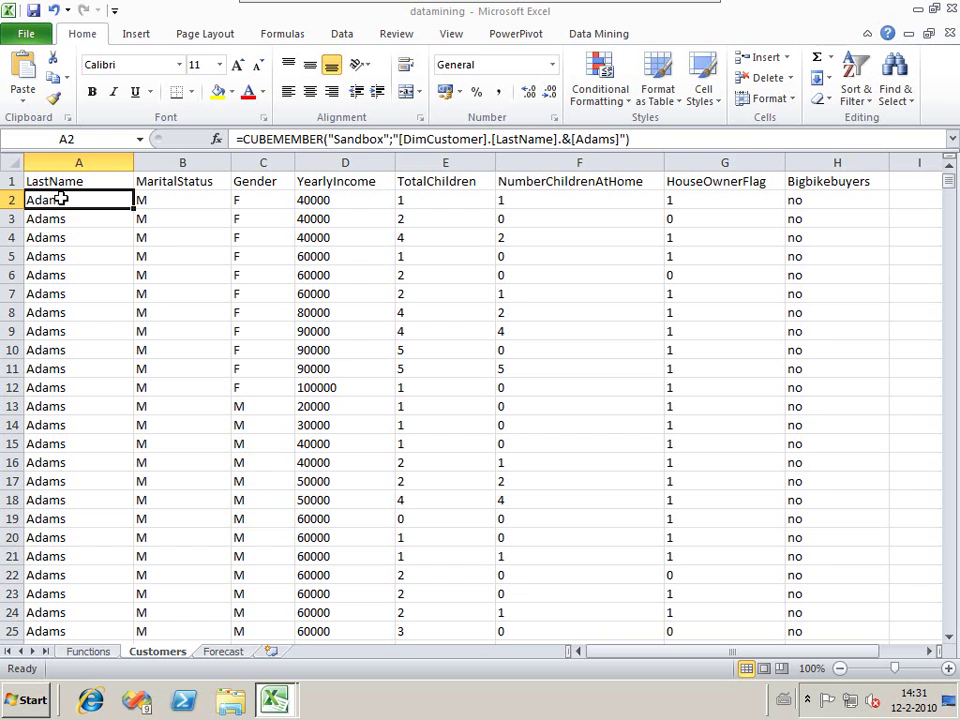
key(Up)
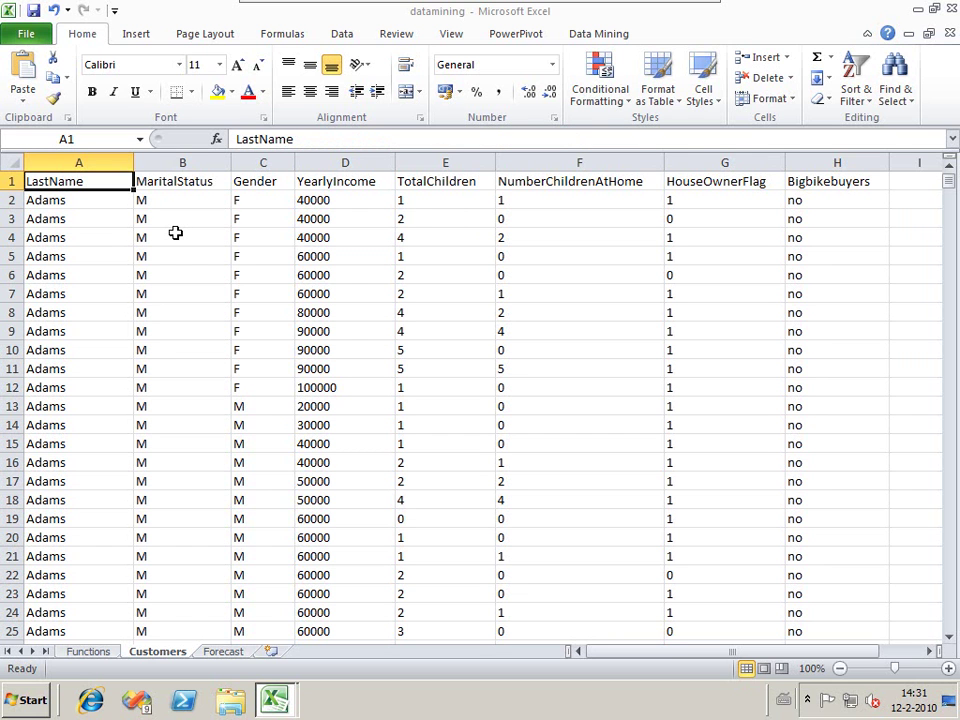
key(ctrl+t)
key(Return)
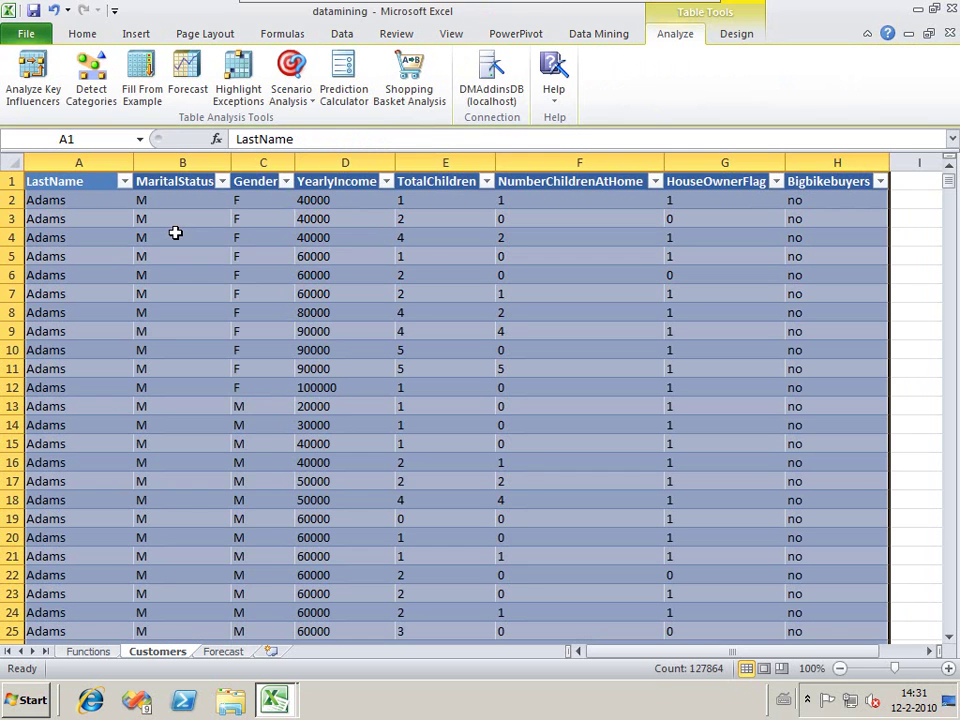
- Run Analyze Key Influencers on the Customers table with Bigbikebuyers as the target column
click(81, 218)
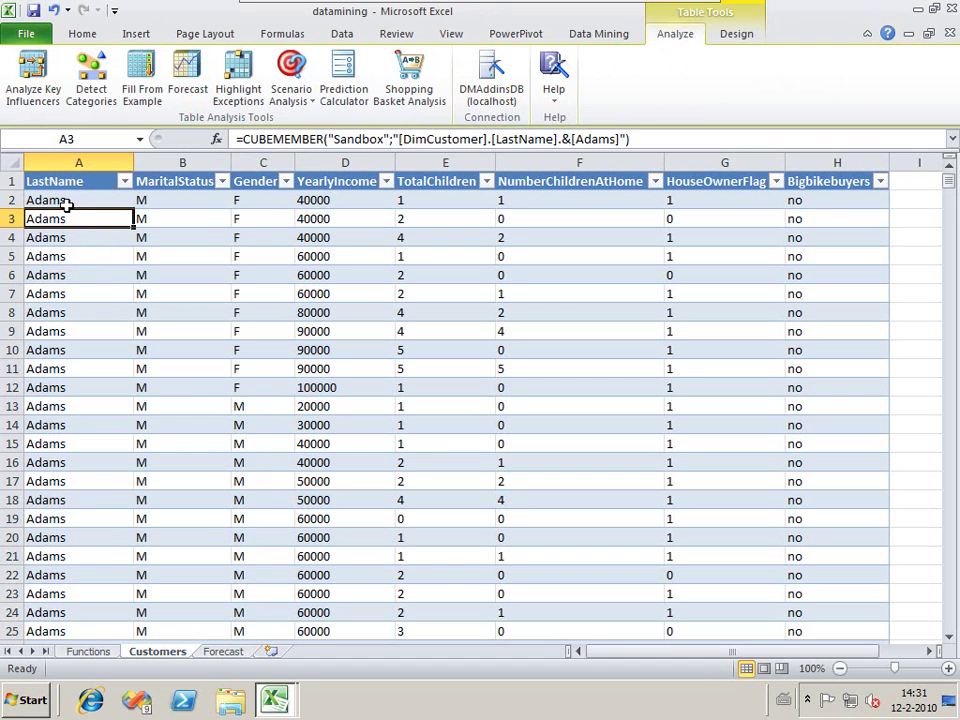
click(67, 202)
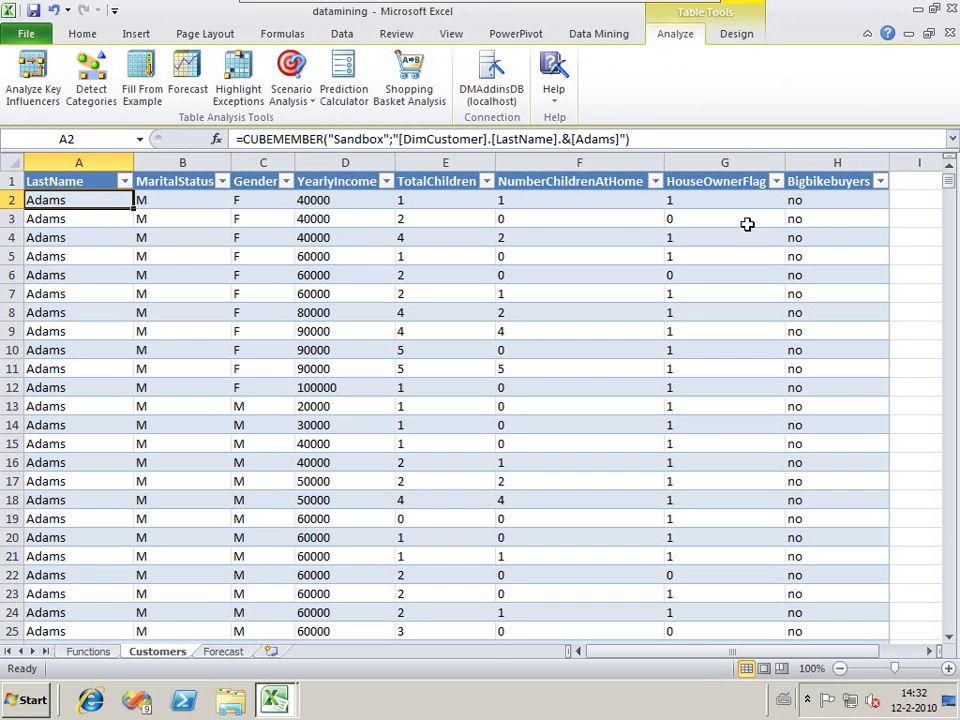
click(35, 86)
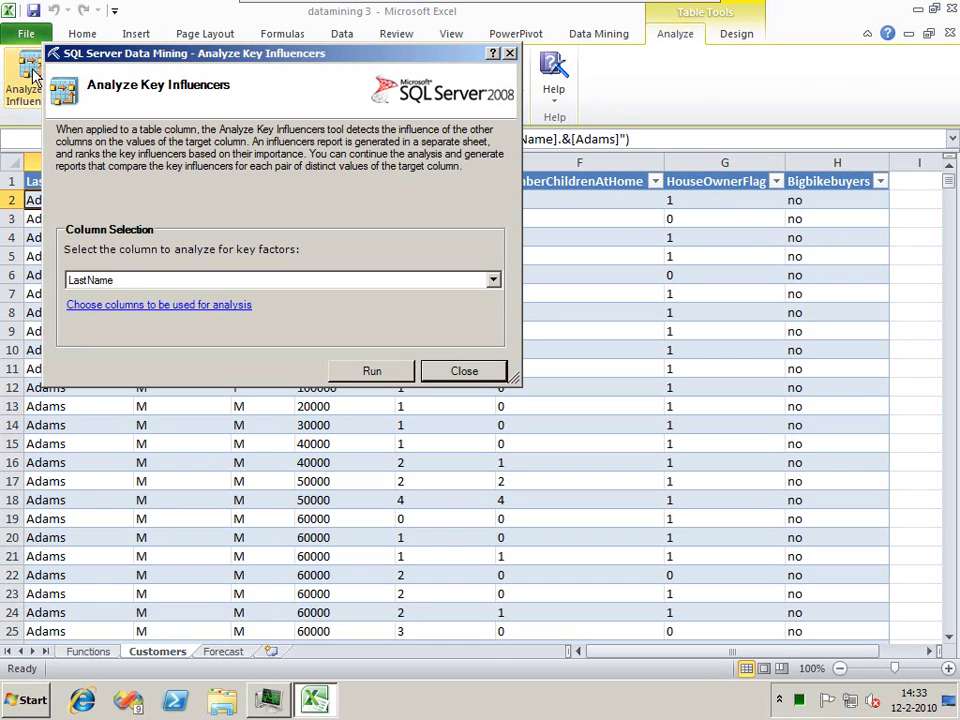
click(148, 280)
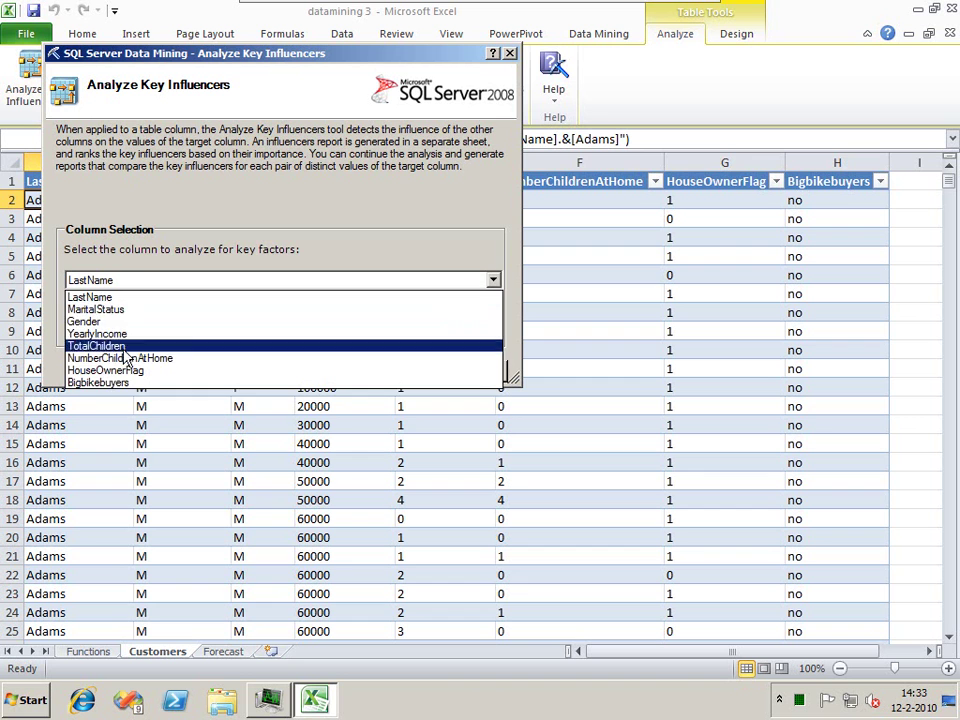
click(121, 387)
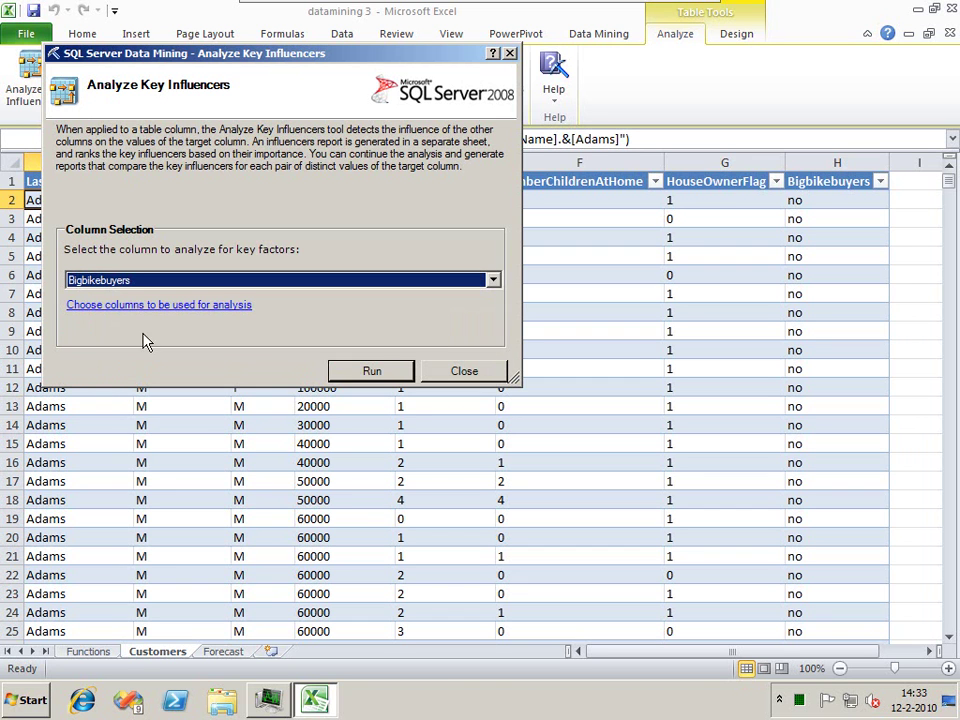
click(372, 375)
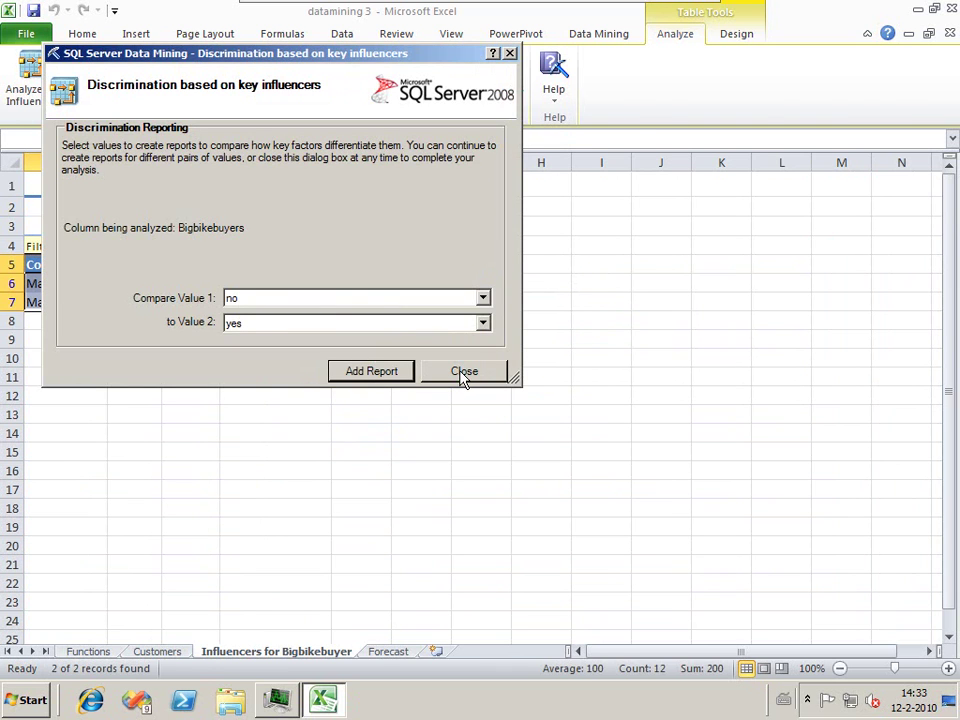
- Close the Discrimination dialog without comparison reports, check the MaritalStatus influence, and return to Customers
click(463, 372)
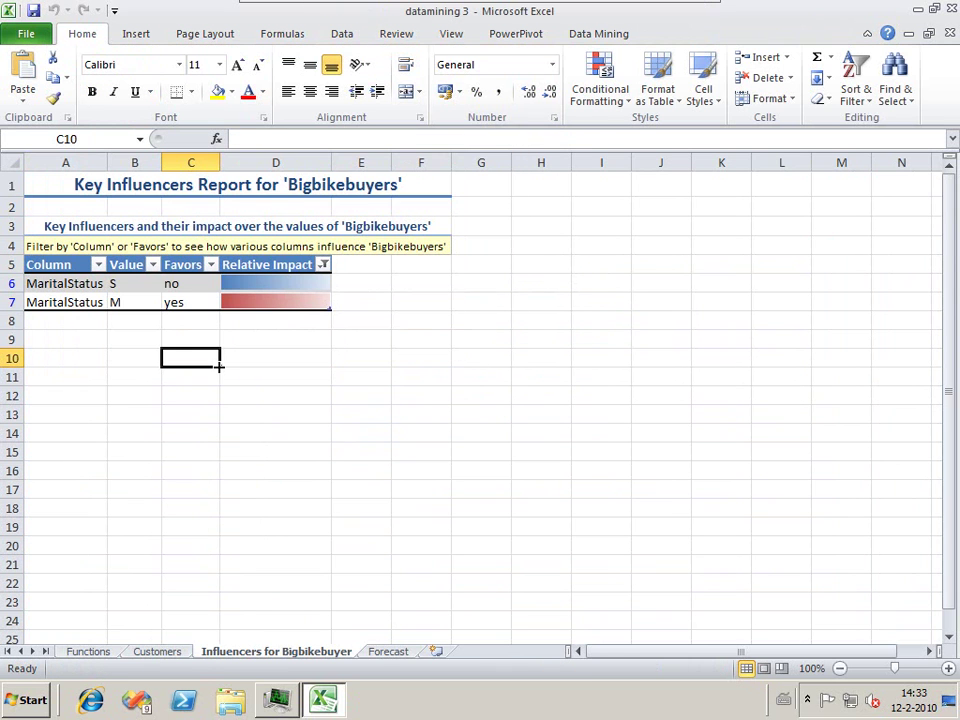
click(195, 288)
click(155, 651)
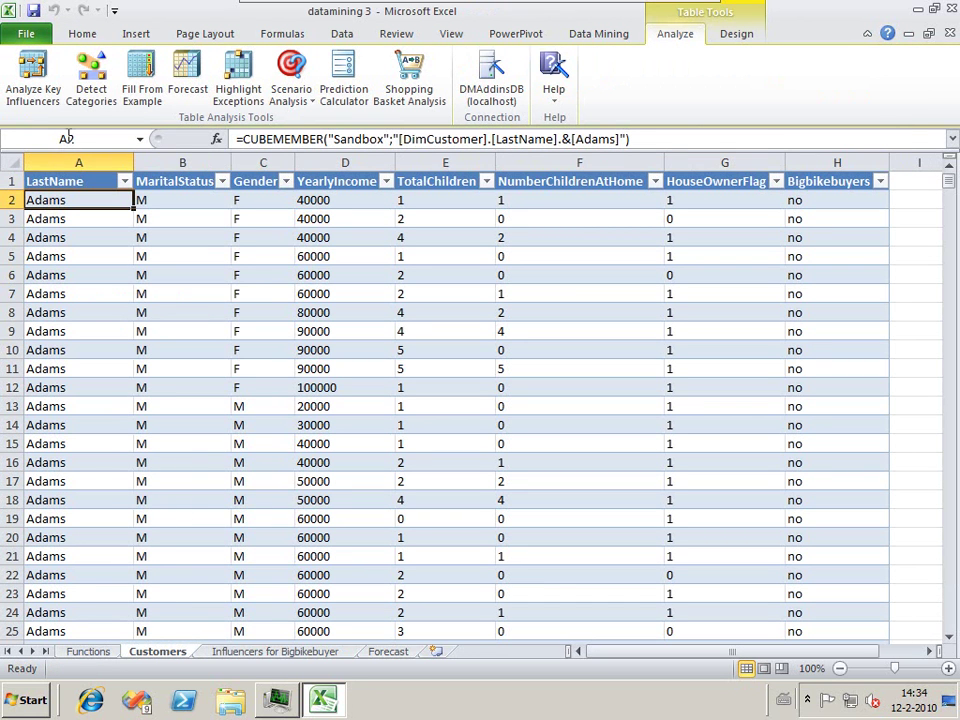
- Run Highlight Exceptions on the default columns and check the YearlyIncome and TotalChildren outlier counts
click(232, 85)
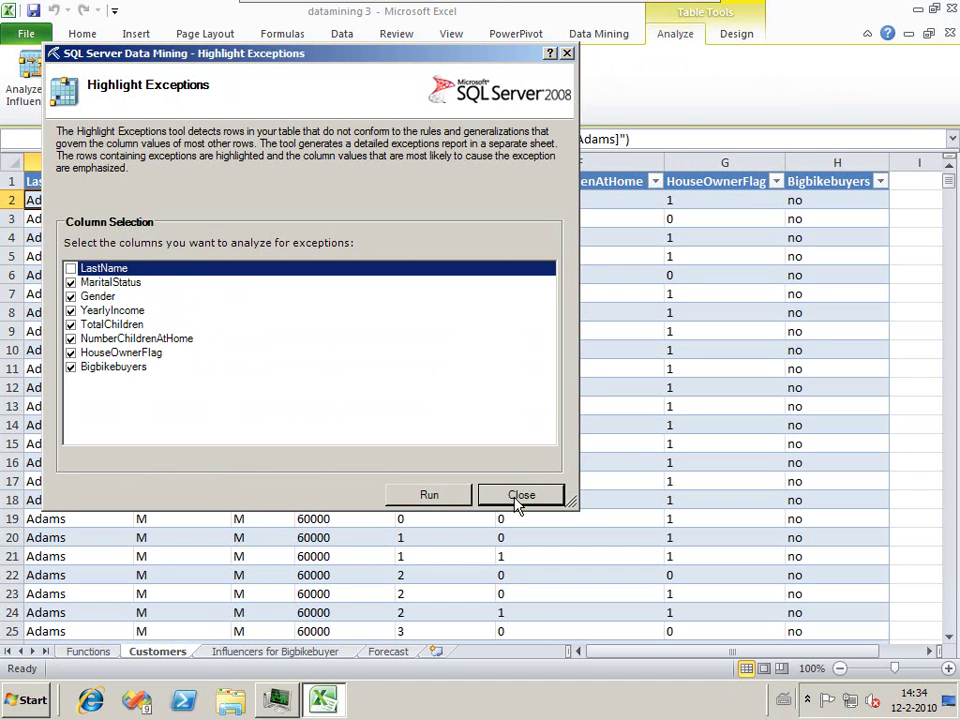
click(429, 494)
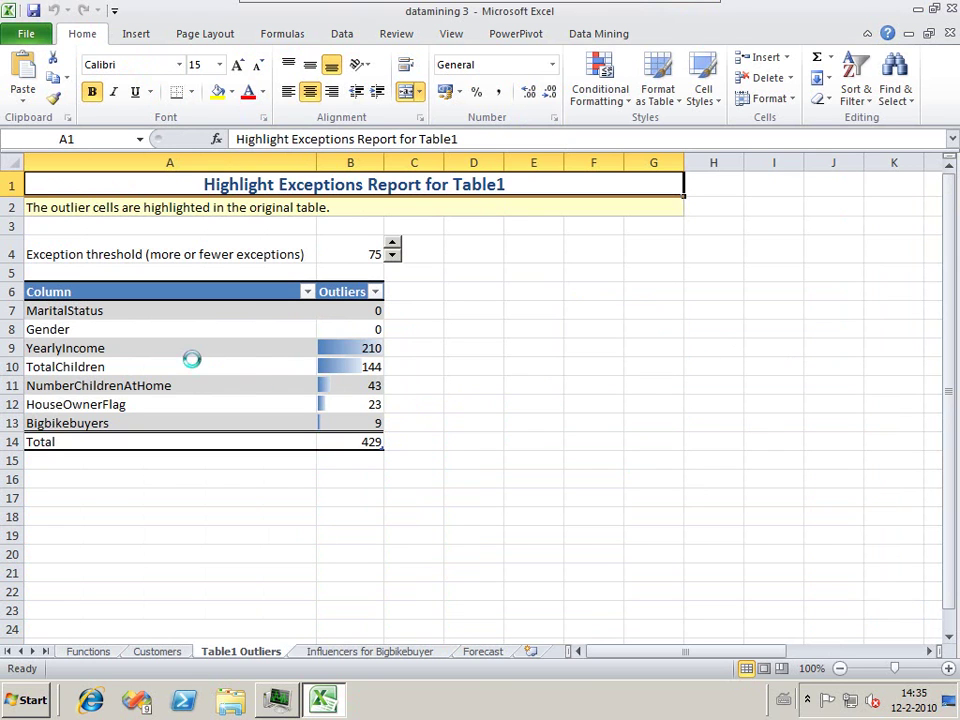
click(358, 349)
click(361, 371)
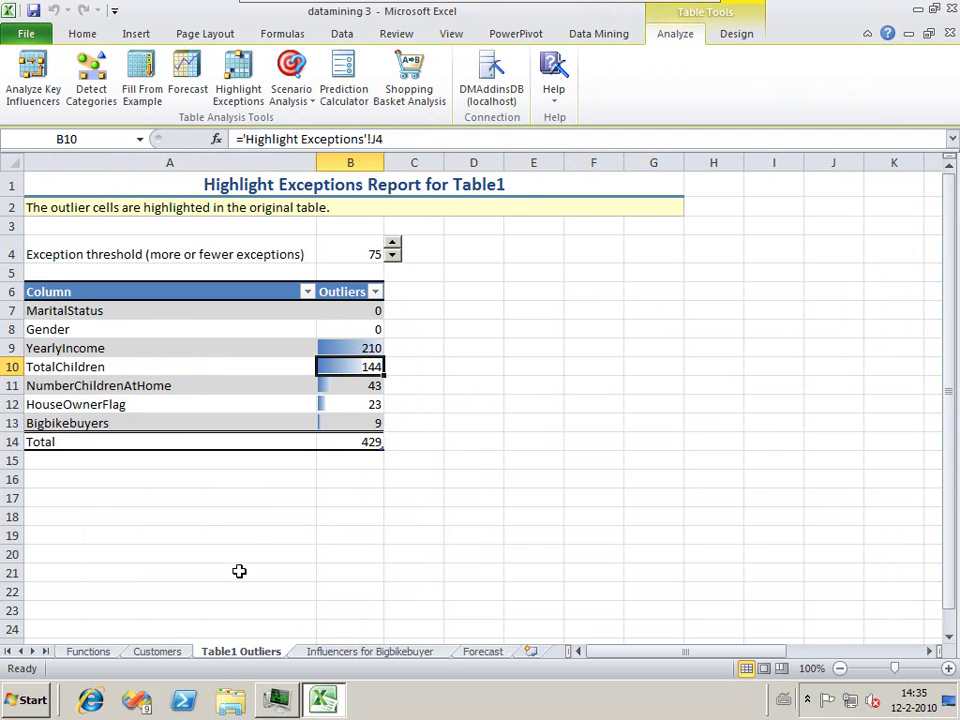
- On the Customers sheet, inspect row 179's highlighted TotalChildren outlier value 5
click(160, 655)
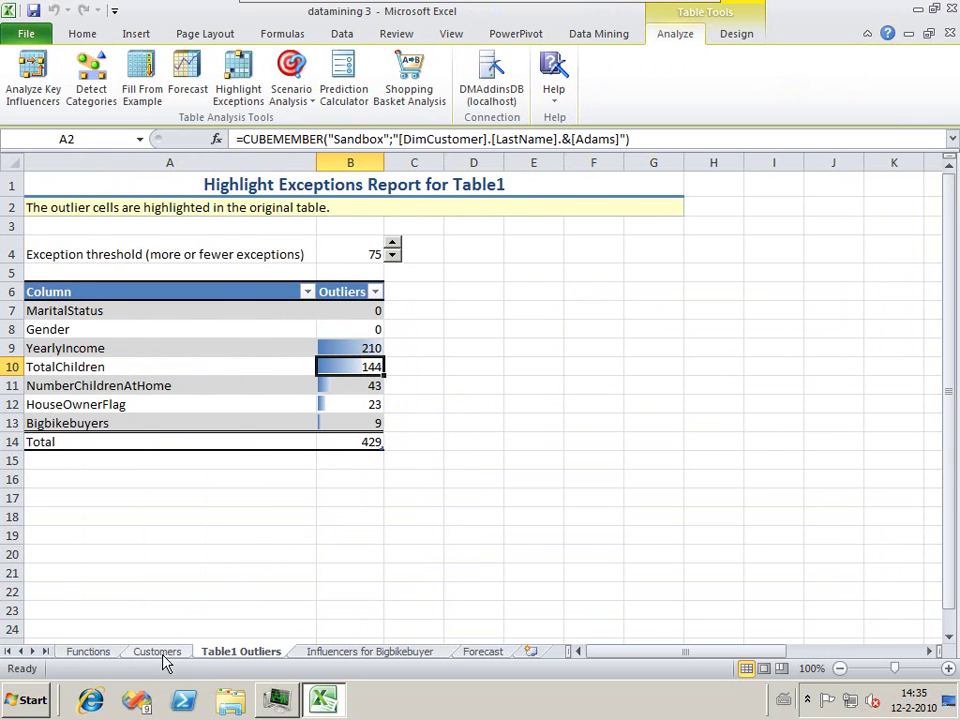
scroll(230, 465, down, 20)
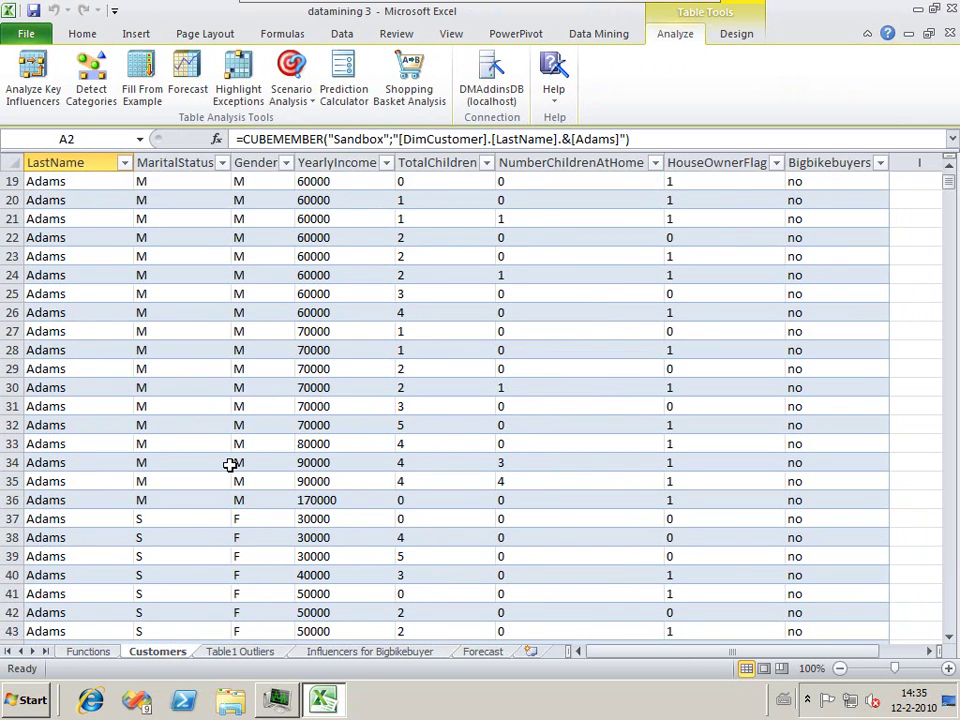
scroll(230, 469, down, 20)
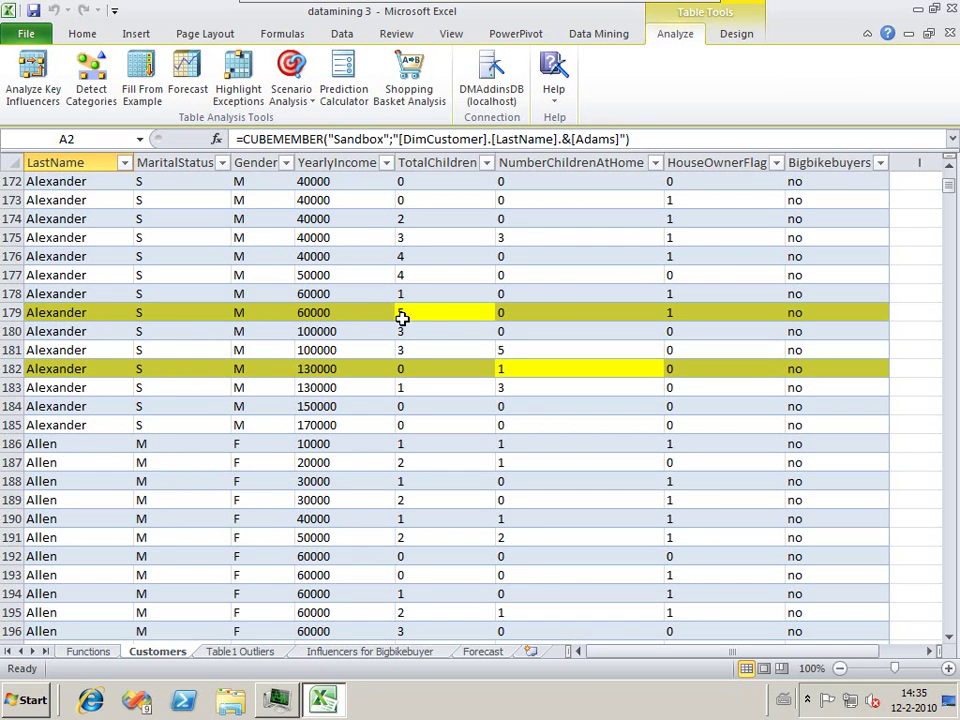
click(443, 313)
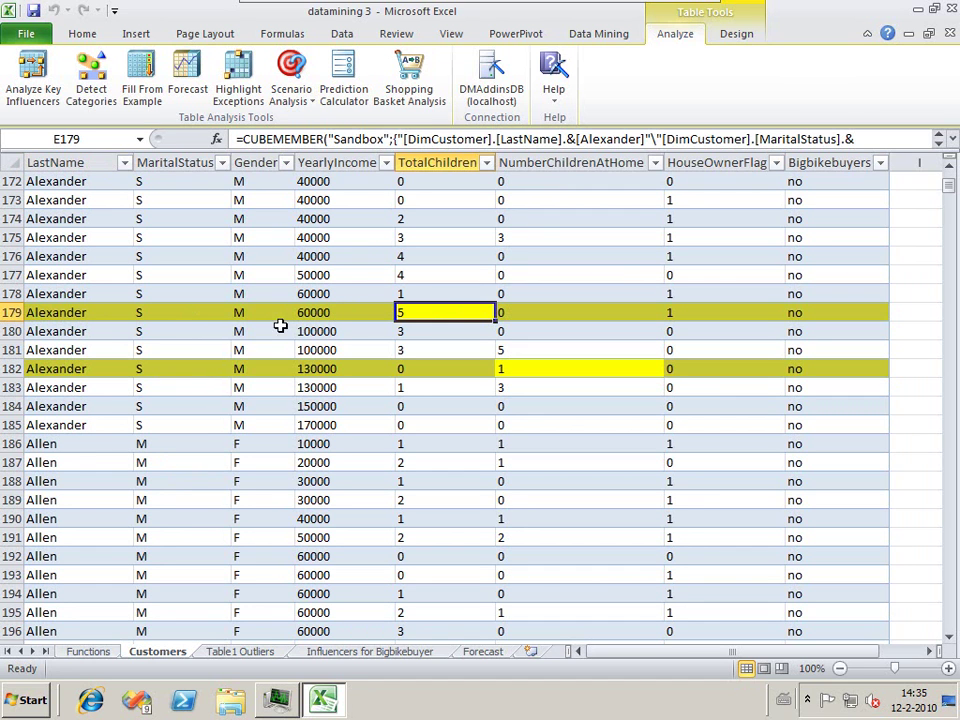
click(199, 313)
click(425, 314)
- Inspect row 206's highlighted YearlyIncome outlier 100000, then go to the Forecast sheet
scroll(354, 397, down, 8)
click(339, 369)
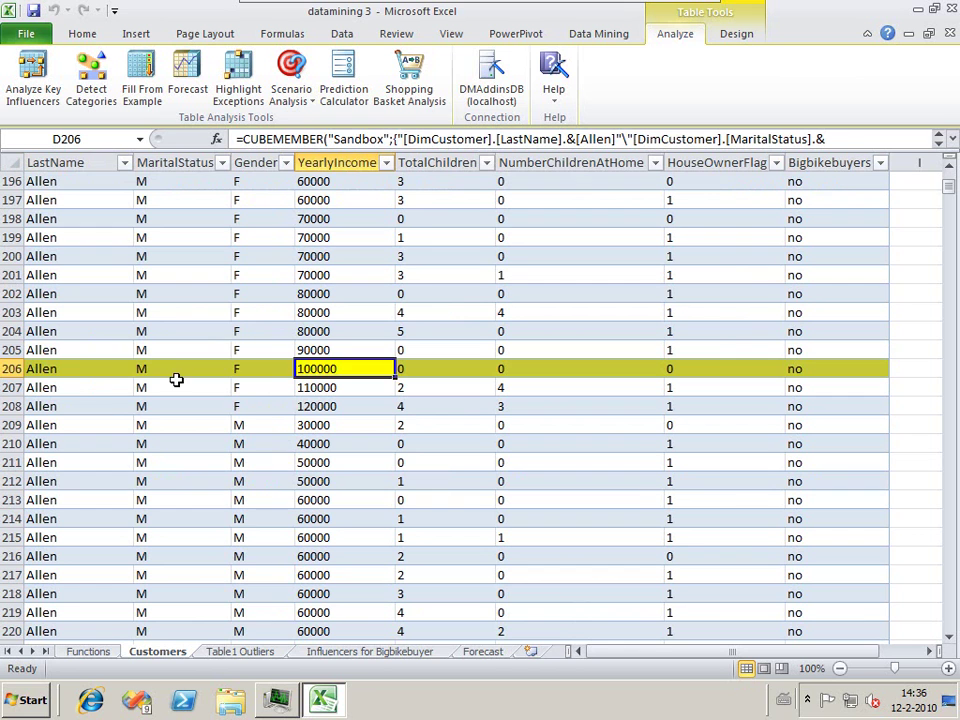
click(164, 372)
click(257, 373)
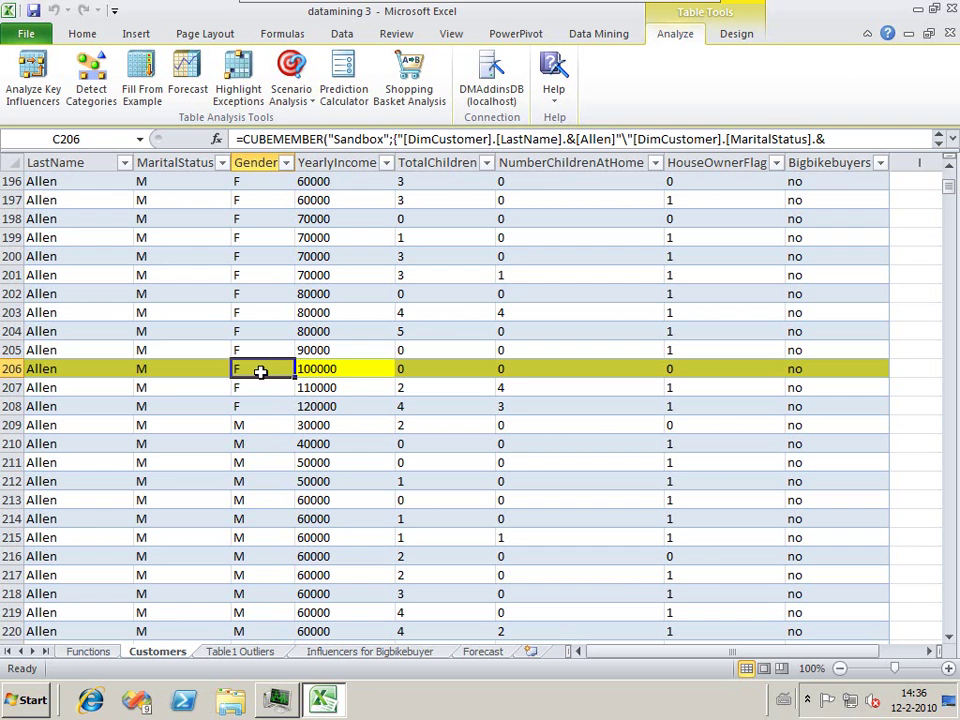
click(336, 373)
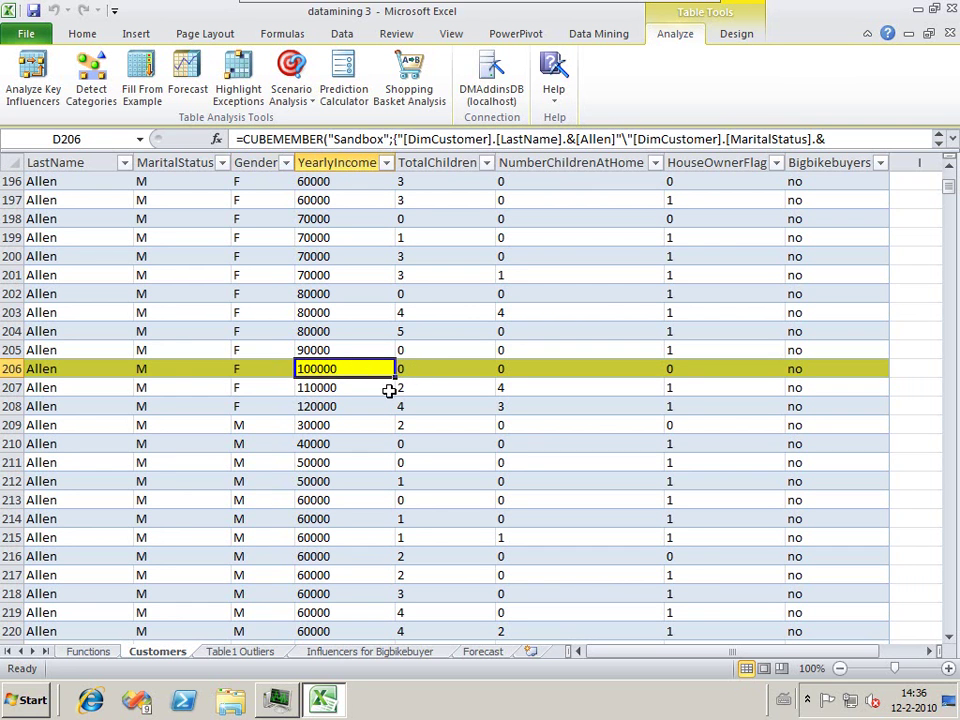
scroll(389, 391, up, 6)
click(484, 651)
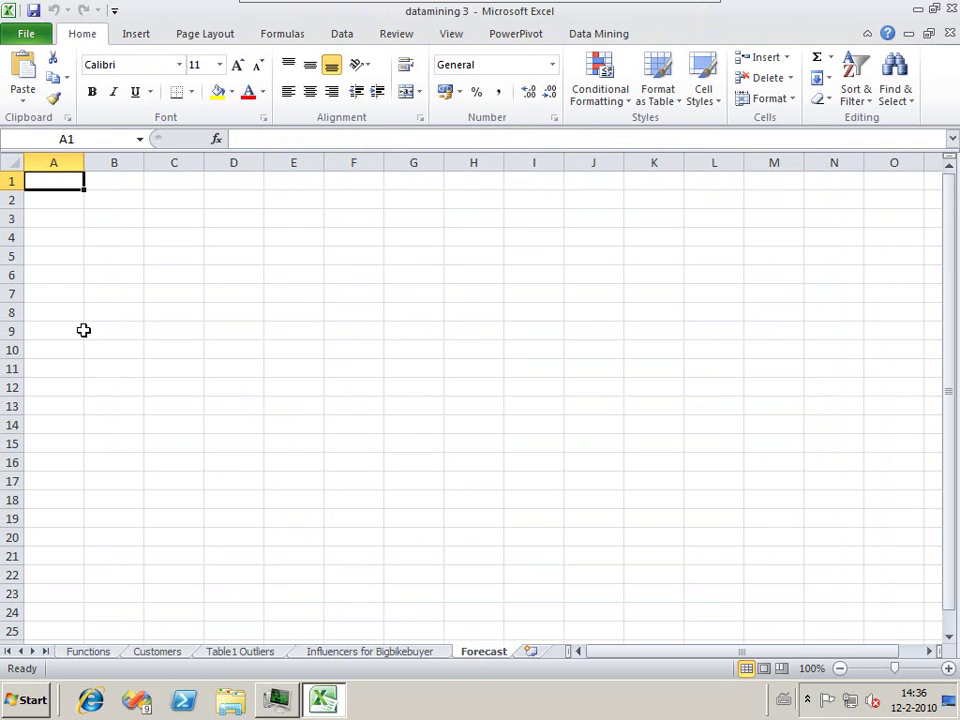
- Insert a PowerPivot Flattened PivotTable at 'Forecast'!$A$1
click(519, 37)
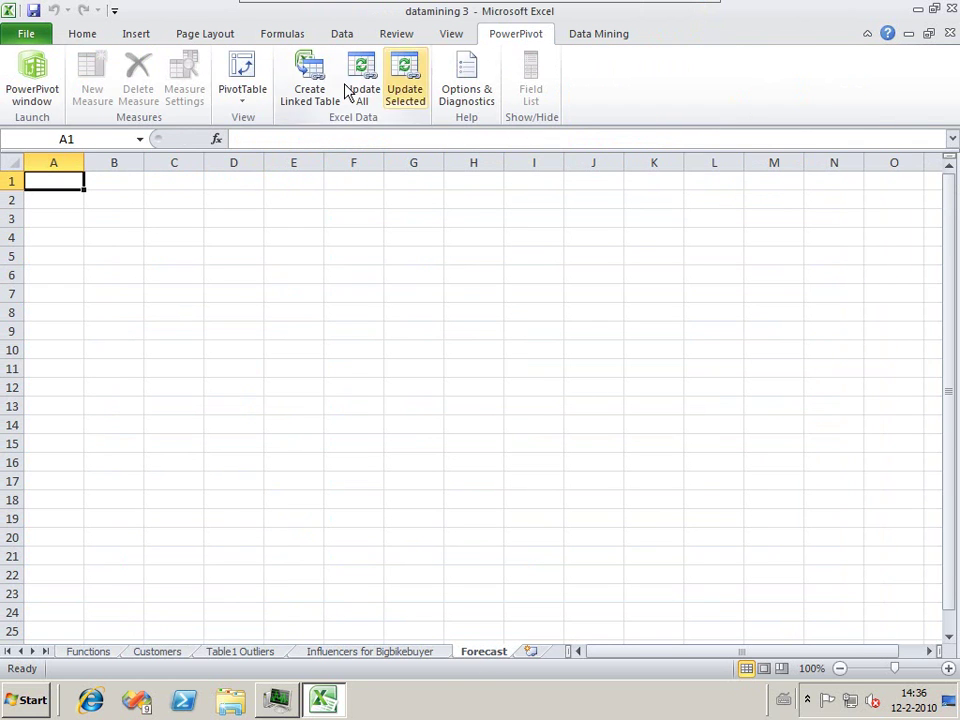
click(255, 108)
click(310, 420)
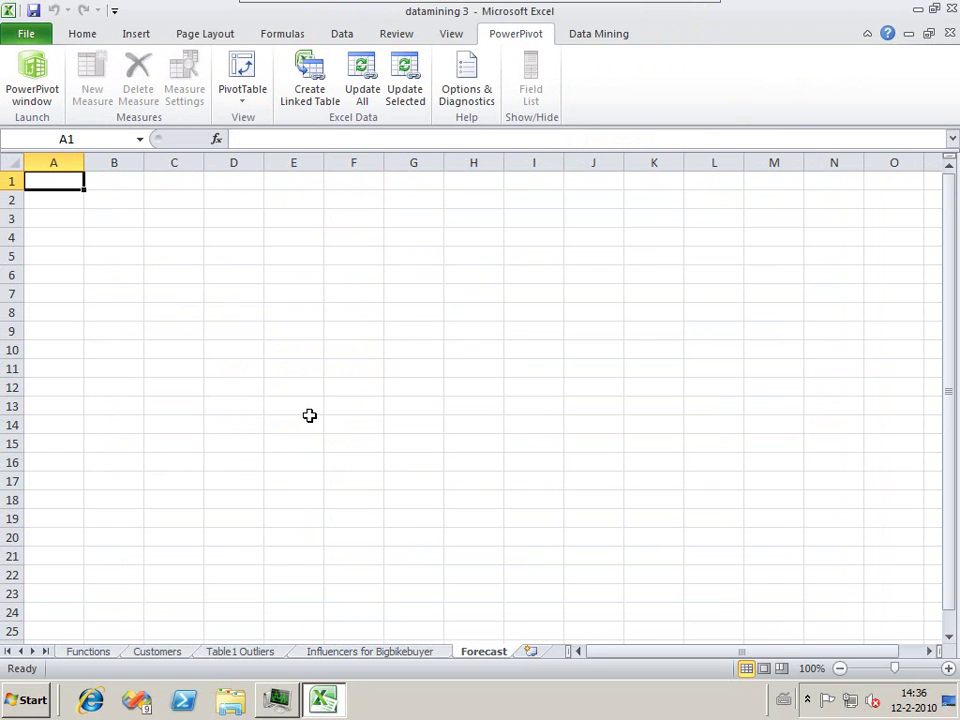
click(370, 339)
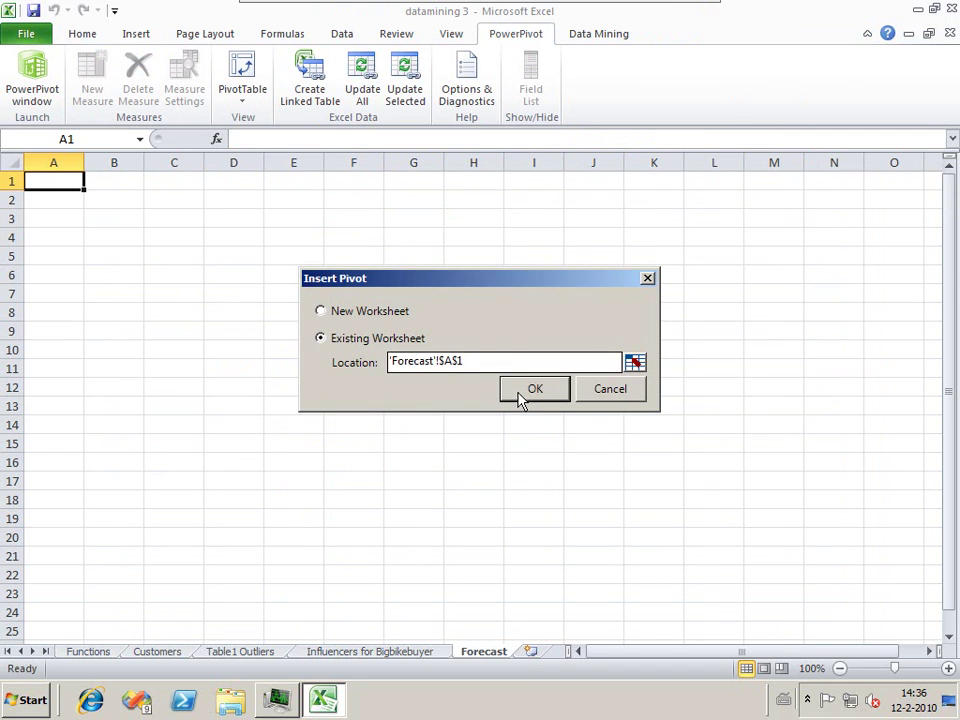
click(522, 392)
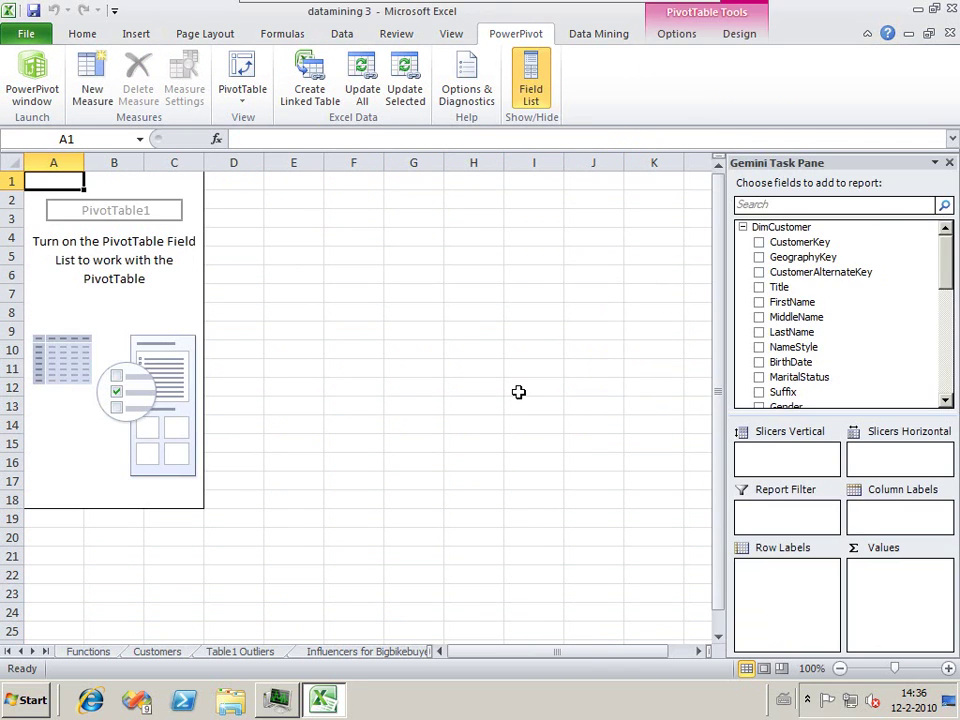
- Add DimDate's YearMonth field to the pivot's Row Labels
click(742, 227)
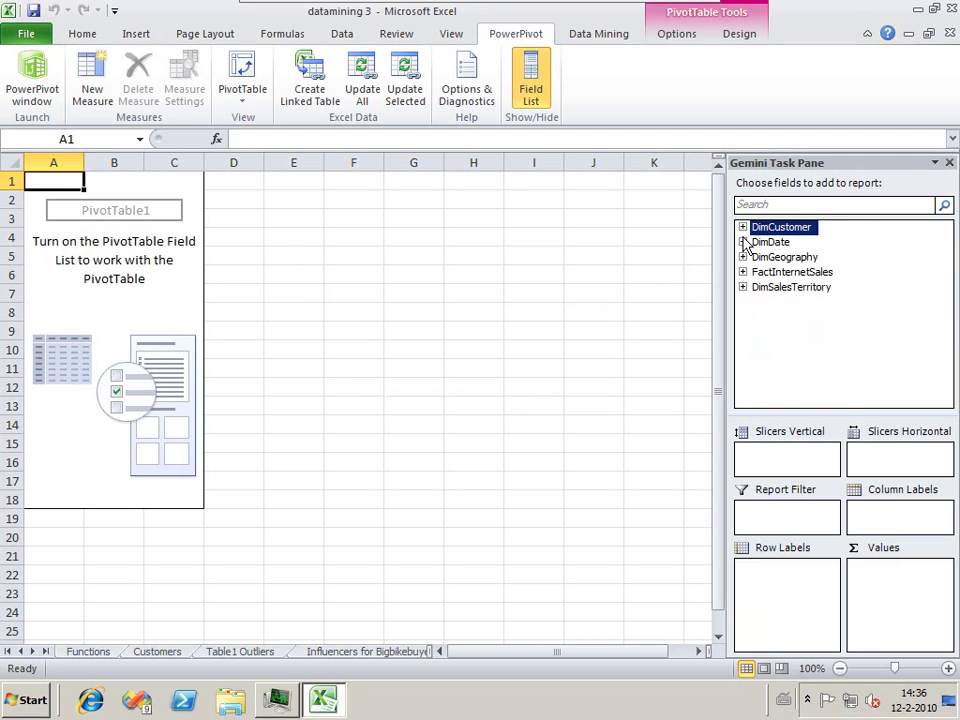
click(742, 242)
scroll(778, 310, down, 5)
drag(795, 347, 776, 587)
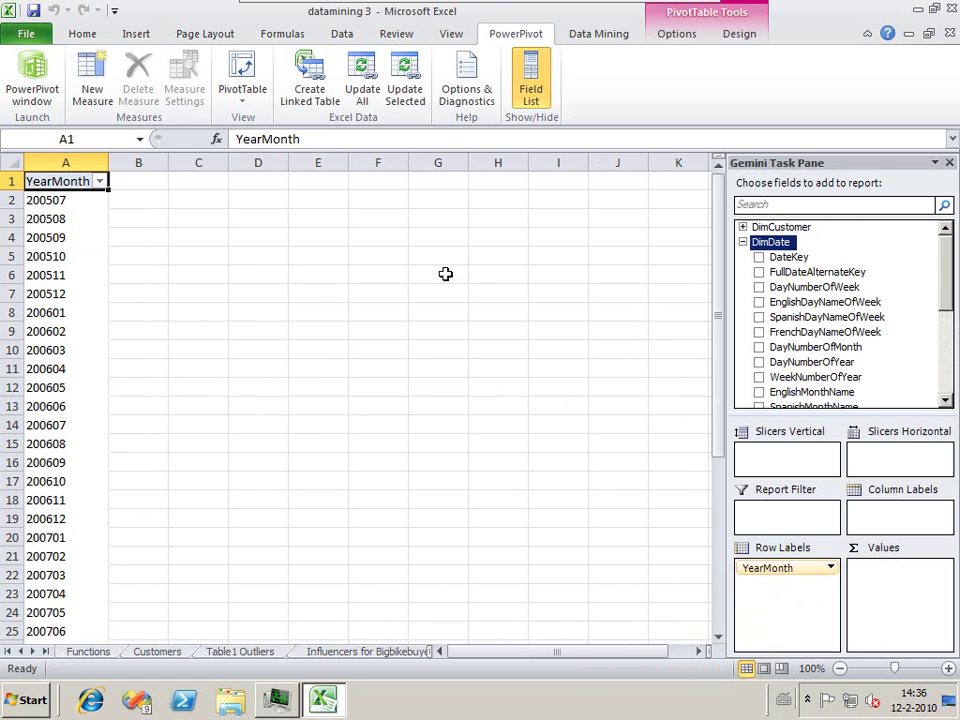
click(742, 242)
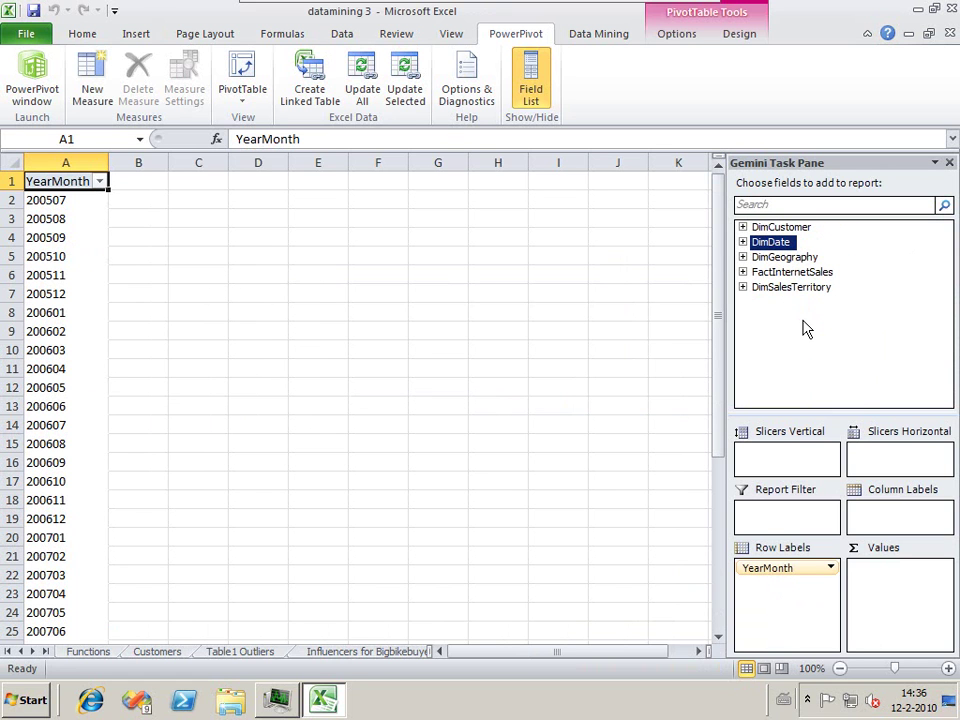
- Start a new FactInternetSales measure with =CALCULATE(Sum('FactInternetSales'[SalesAmount])
right_click(791, 273)
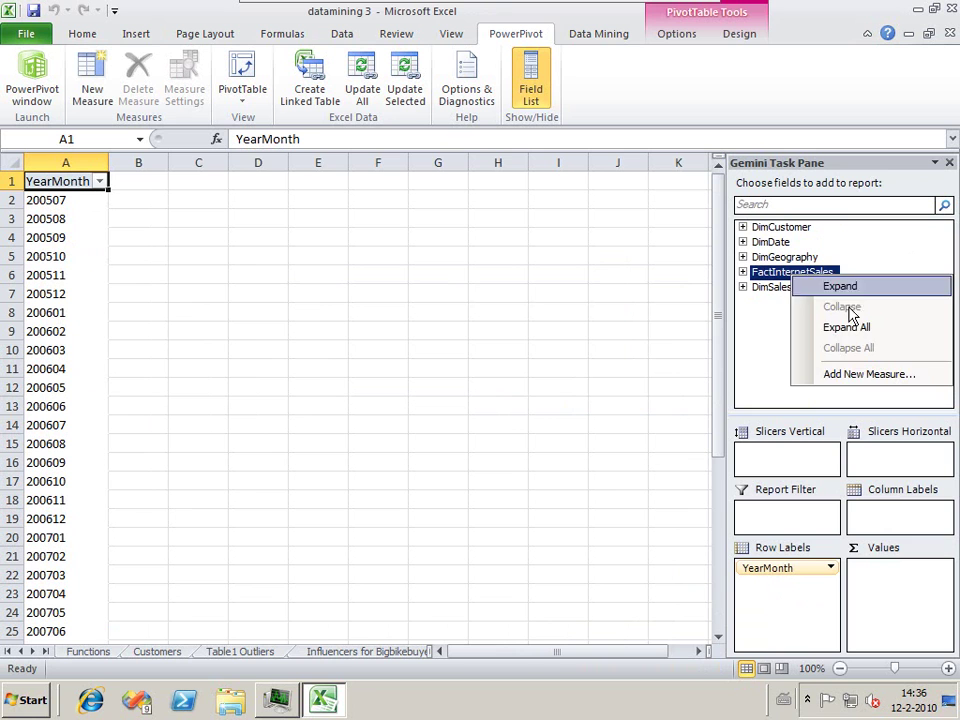
click(862, 375)
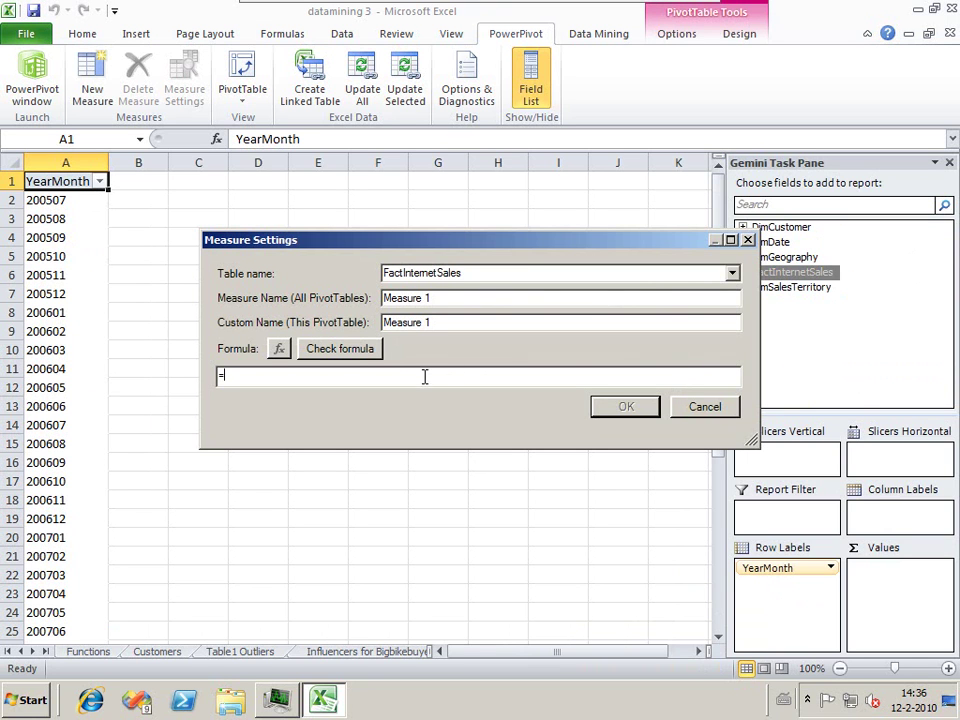
text(=CALCULATE()
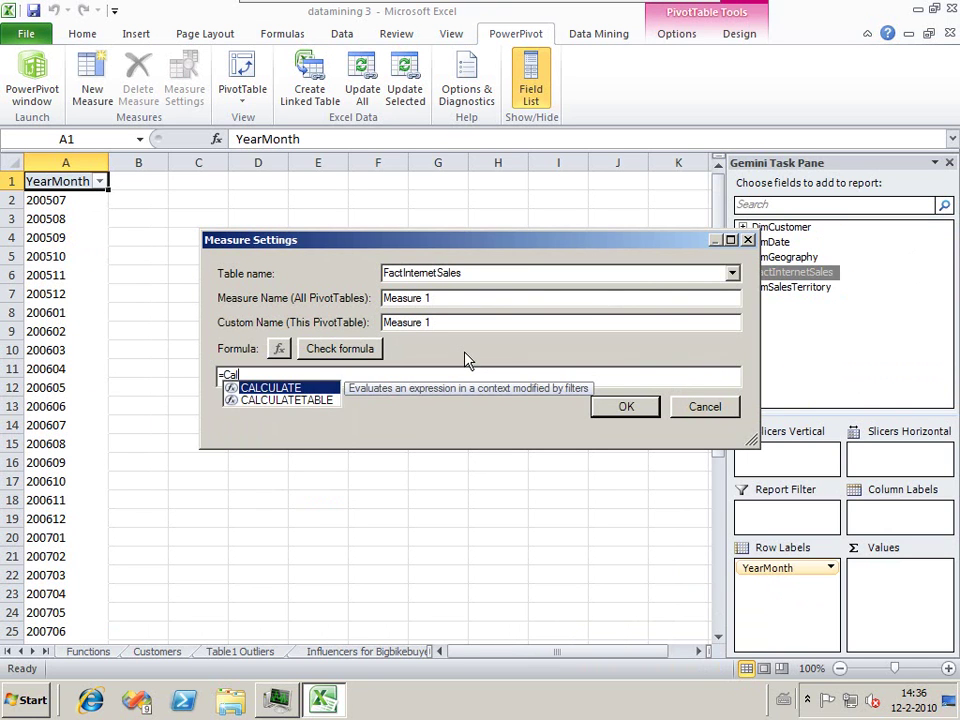
text(Sum(F)
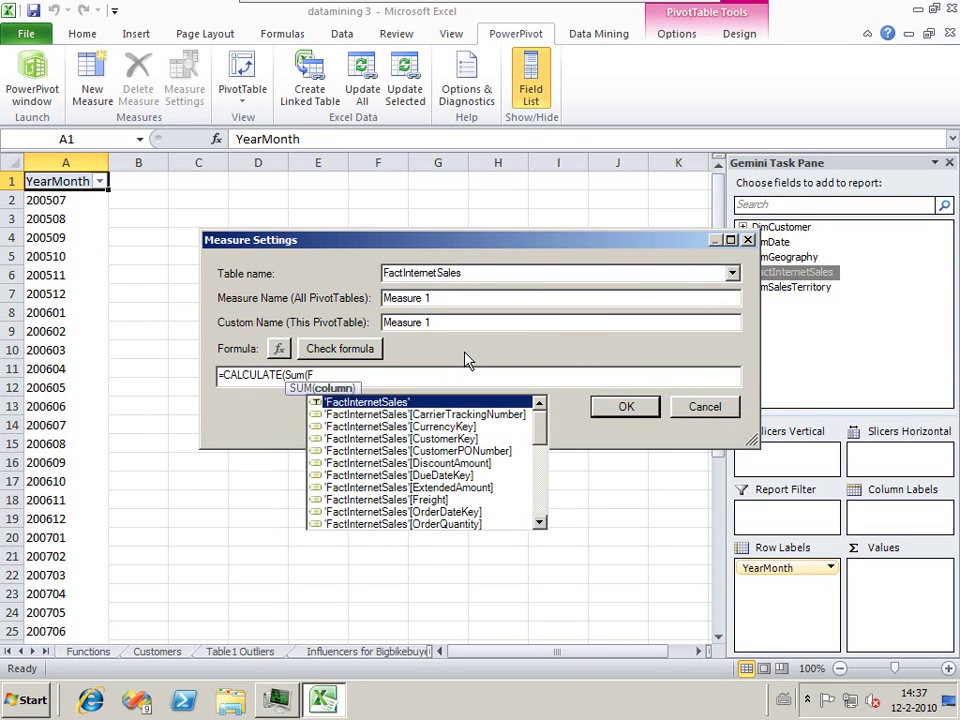
key(Down)
key(Down)
key(Down)
key(Down)
key(Down)
key(Down)
key(Down)
key(Down)
key(Down)
key(Down)
key(Down)
key(Down)
key(Down)
key(Down)
key(Down)
key(Down)
key(Down)
key(Down)
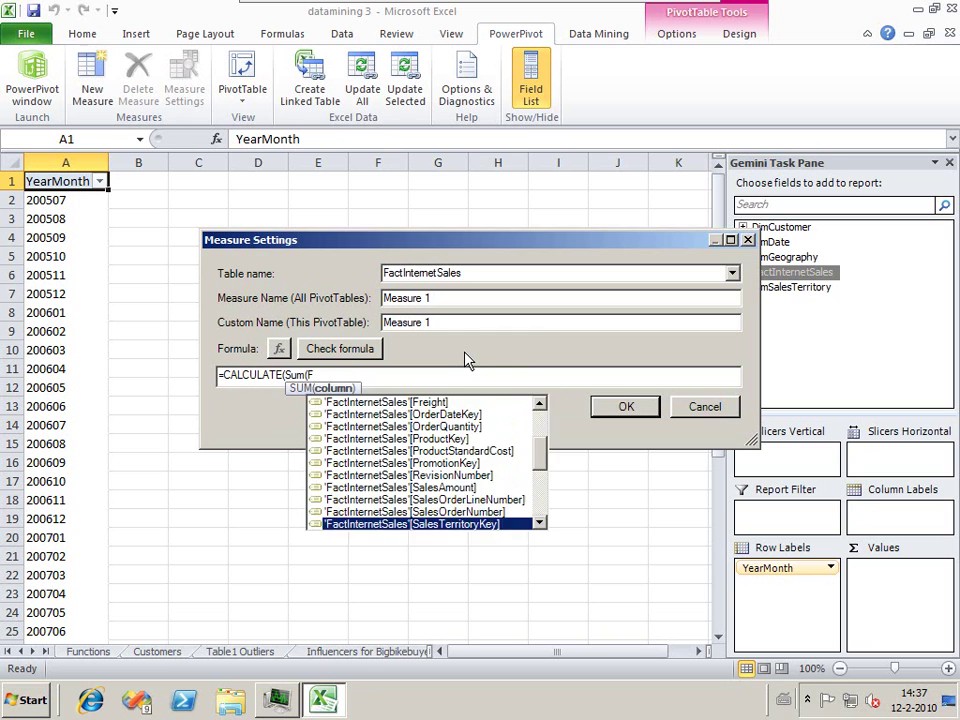
key(Up)
key(Up)
key(Up)
key(Tab)
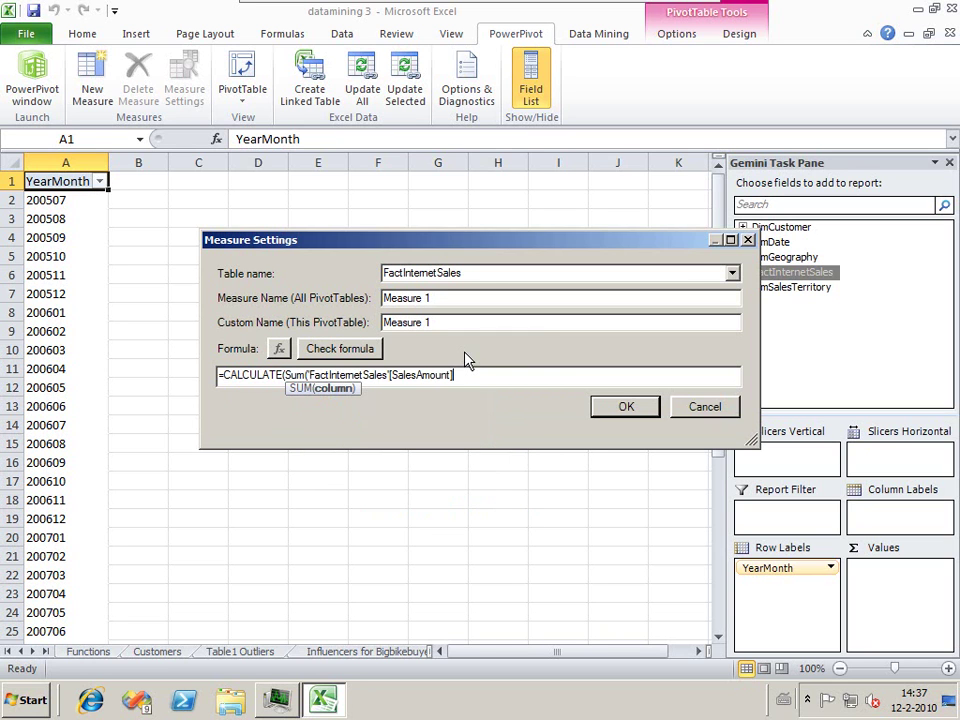
- Filter it on DimSalesTerritory[SalesTerritoryGroup] = "Europe", name it Europe, check and add it
text(),)
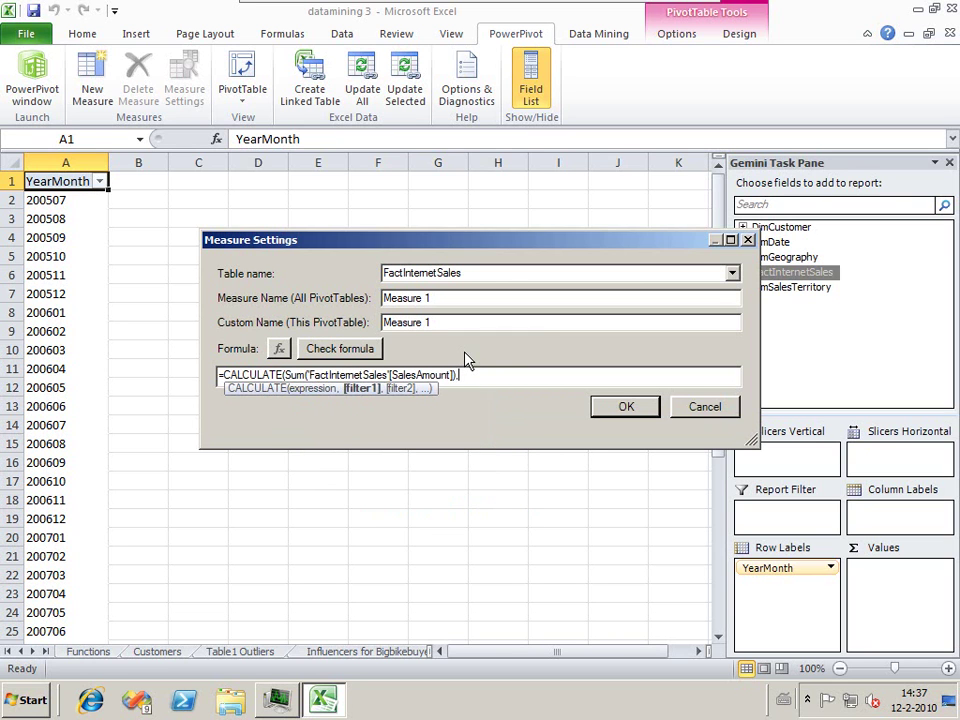
text(Dim)
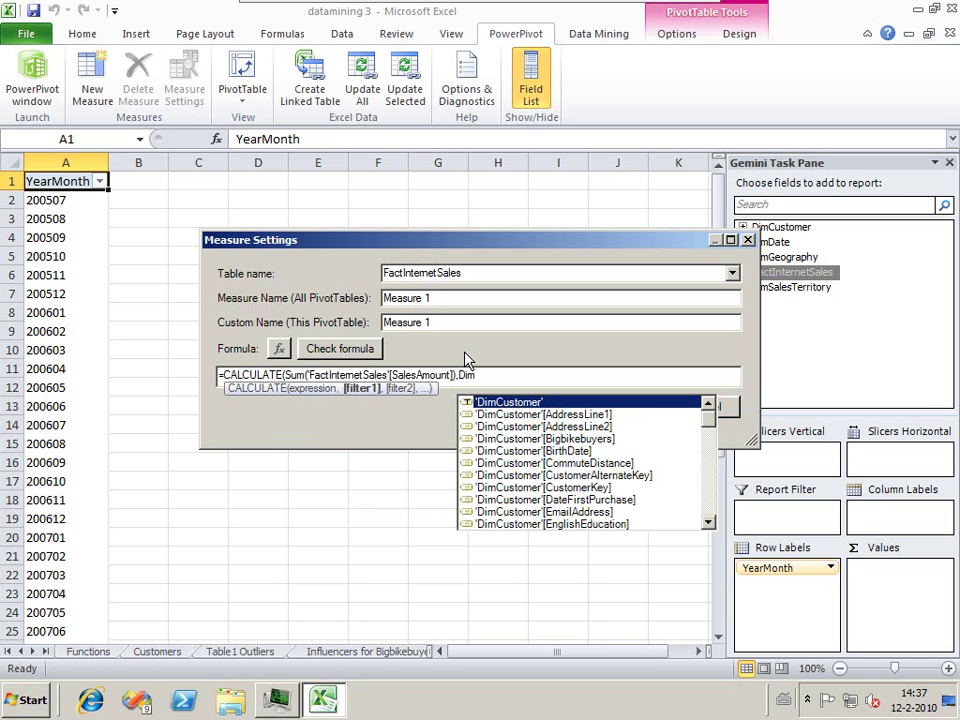
text(S)
key(Down)
key(Down)
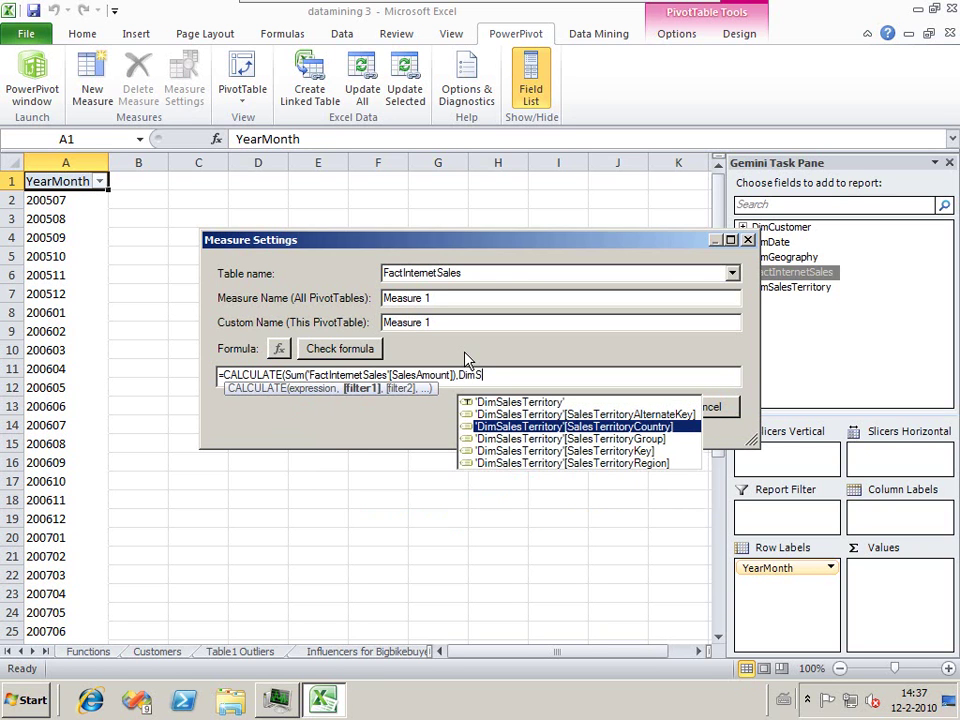
key(Down)
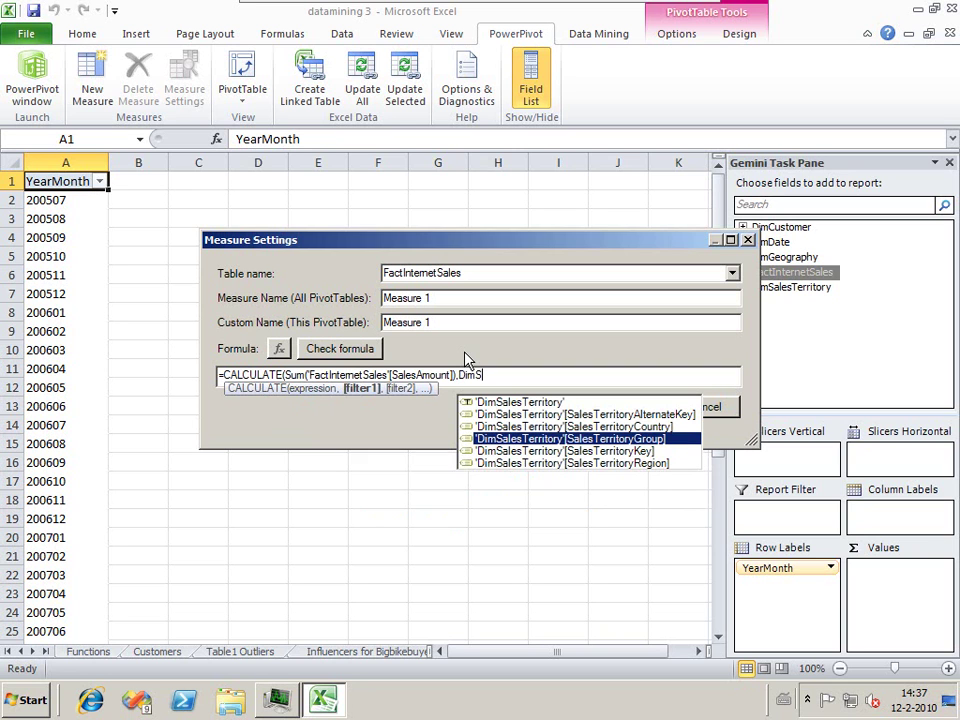
key(Tab)
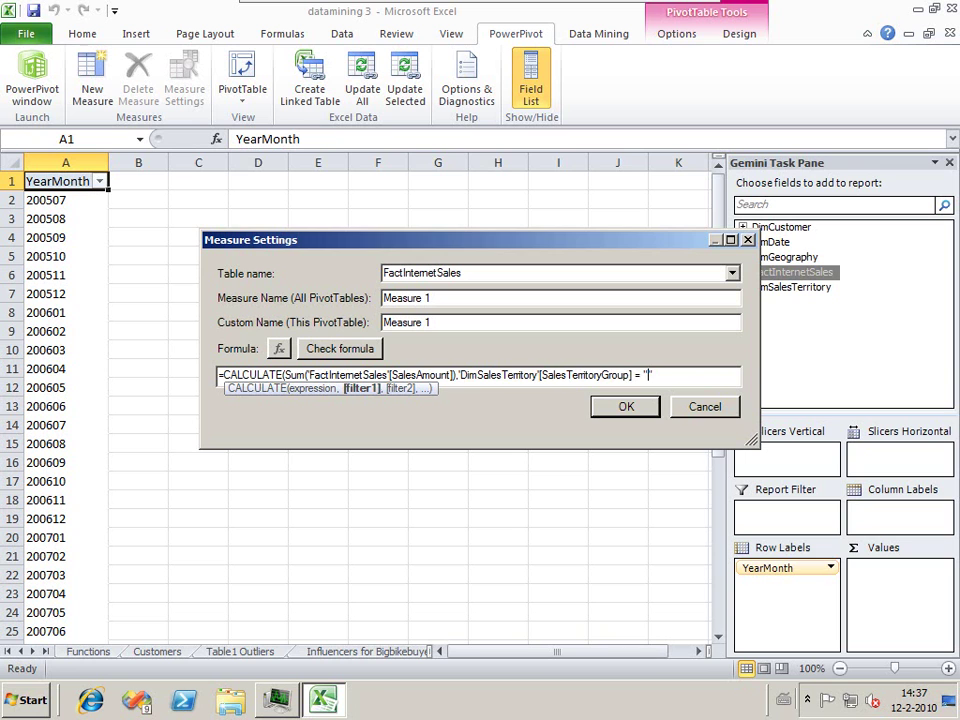
text())
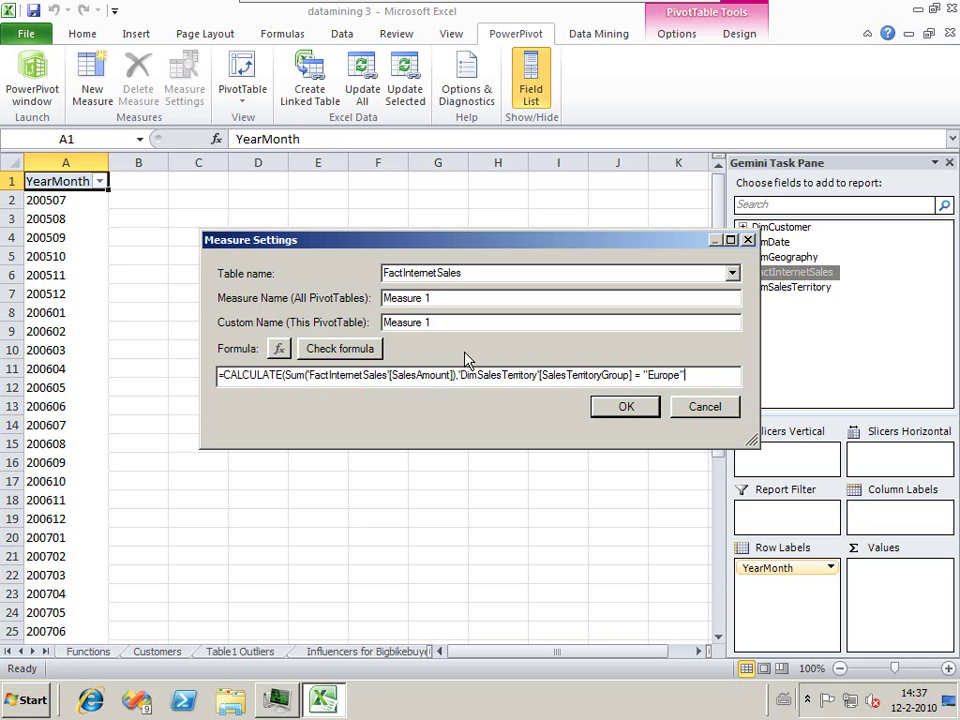
text())
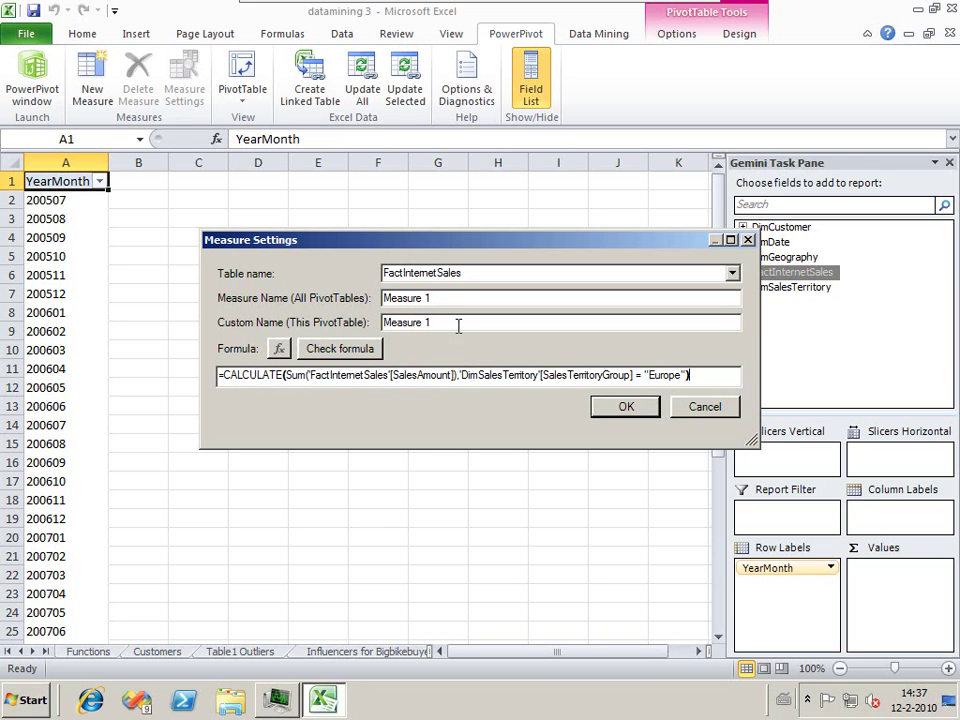
drag(435, 298, 321, 306)
text(Europe)
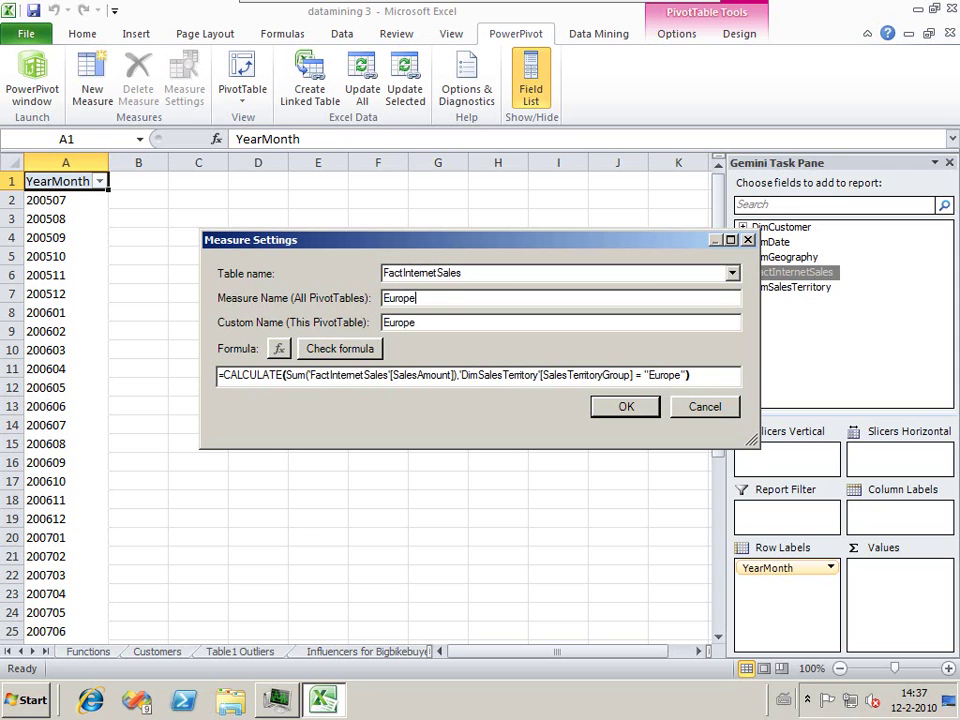
click(333, 347)
click(614, 466)
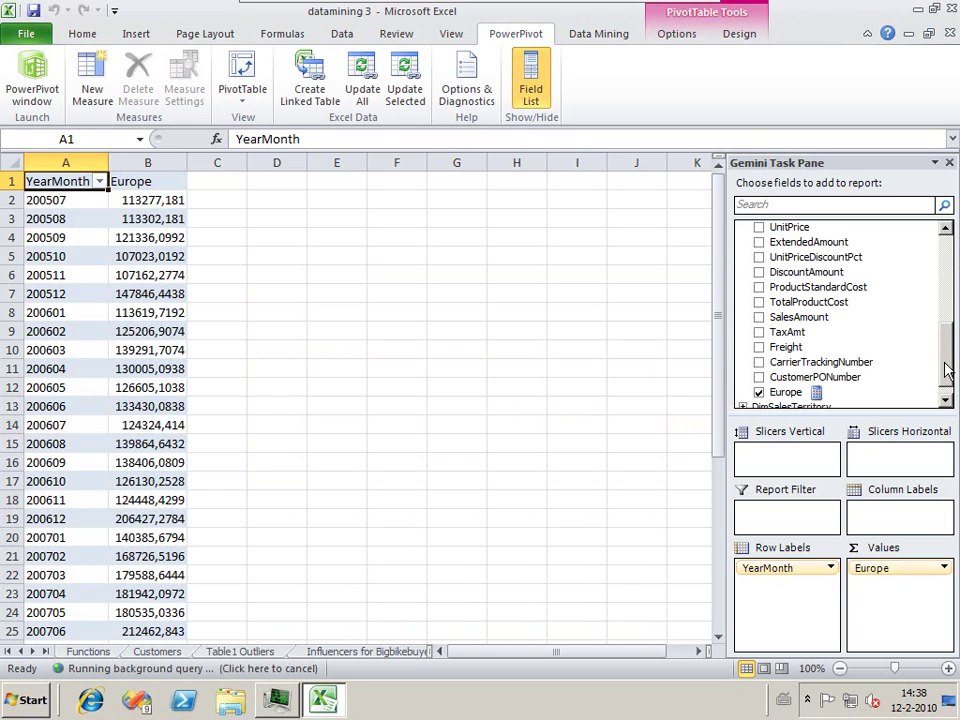
- Copy the Europe measure's CALCULATE formula from its settings
double_click(787, 392)
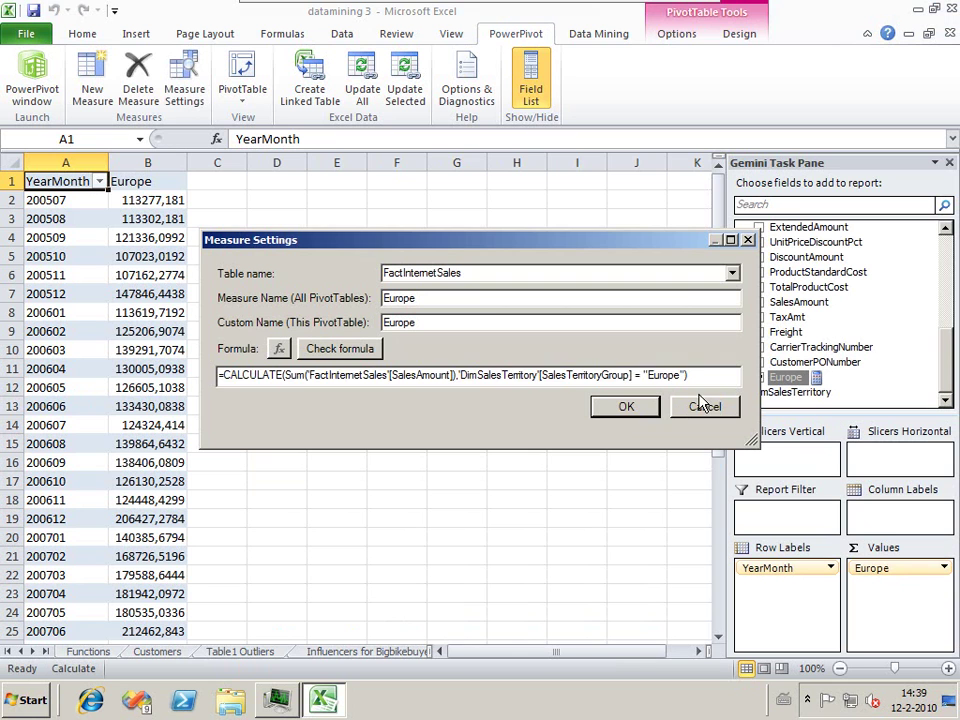
drag(685, 375, 182, 417)
key(ctrl+c)
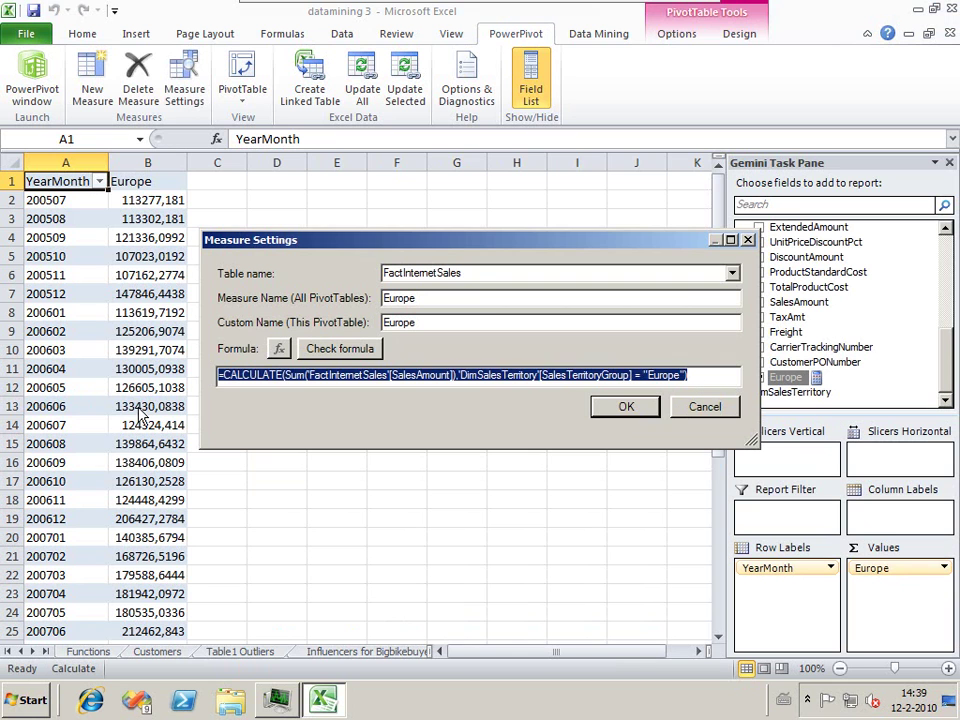
click(705, 407)
drag(949, 364, 945, 240)
- Add a 'North america' measure with the pasted formula filtered to North America
right_click(767, 272)
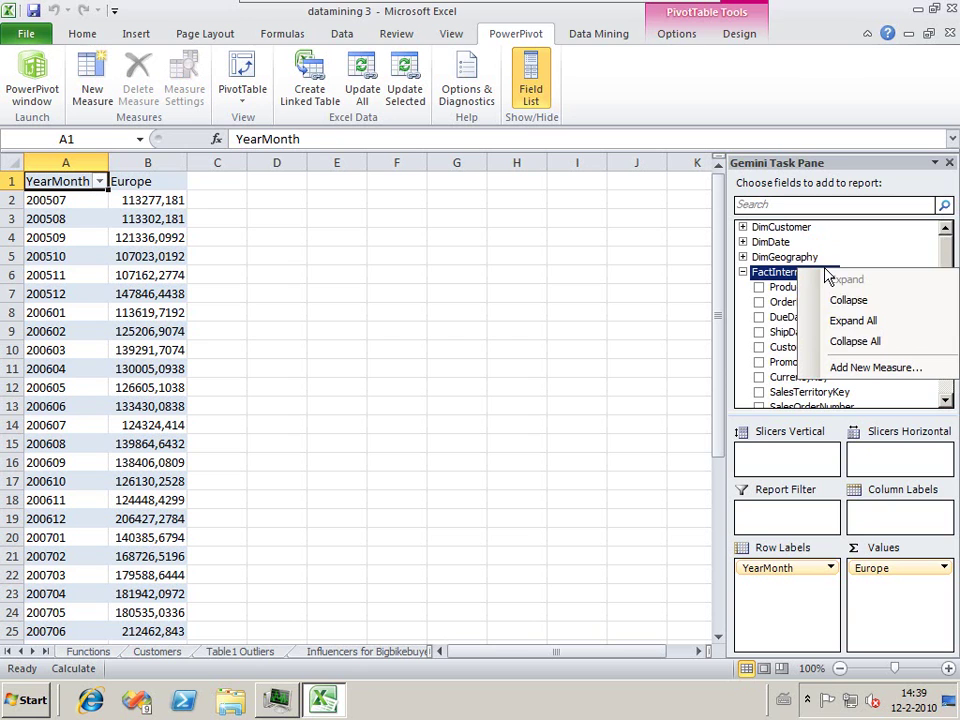
click(876, 368)
text(=)
key(ctrl+v)
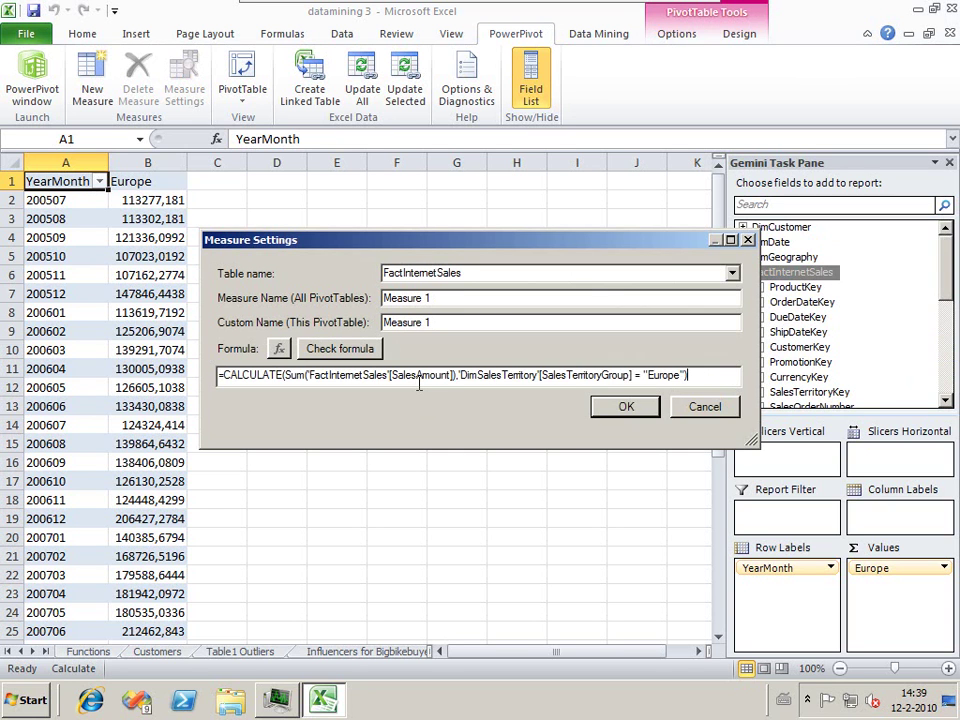
double_click(660, 374)
text(North America)
drag(440, 298, 272, 310)
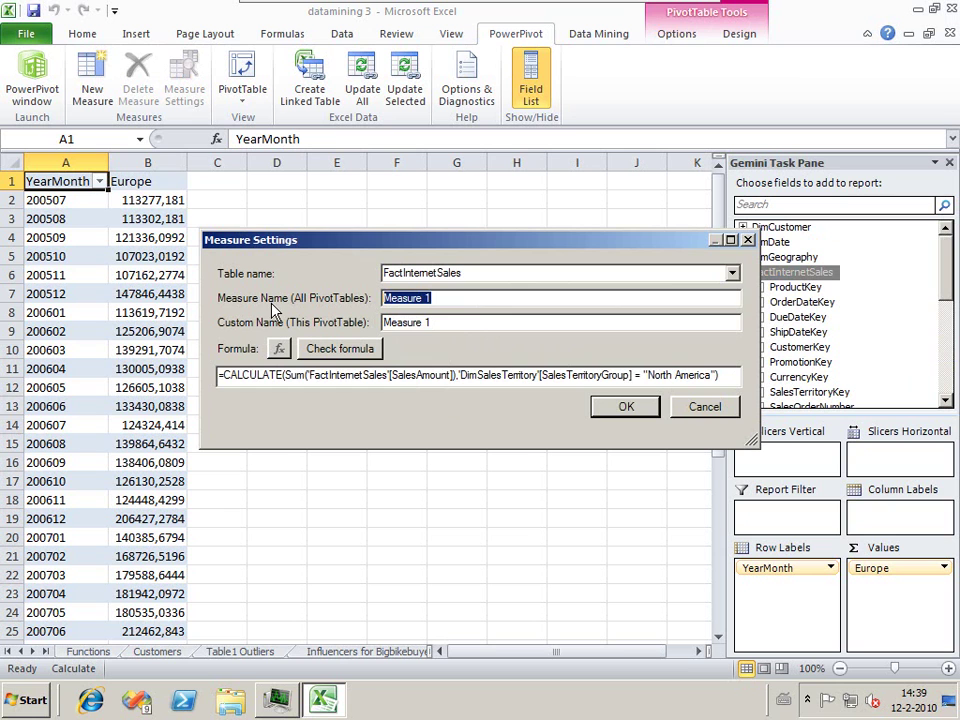
text(North ame)
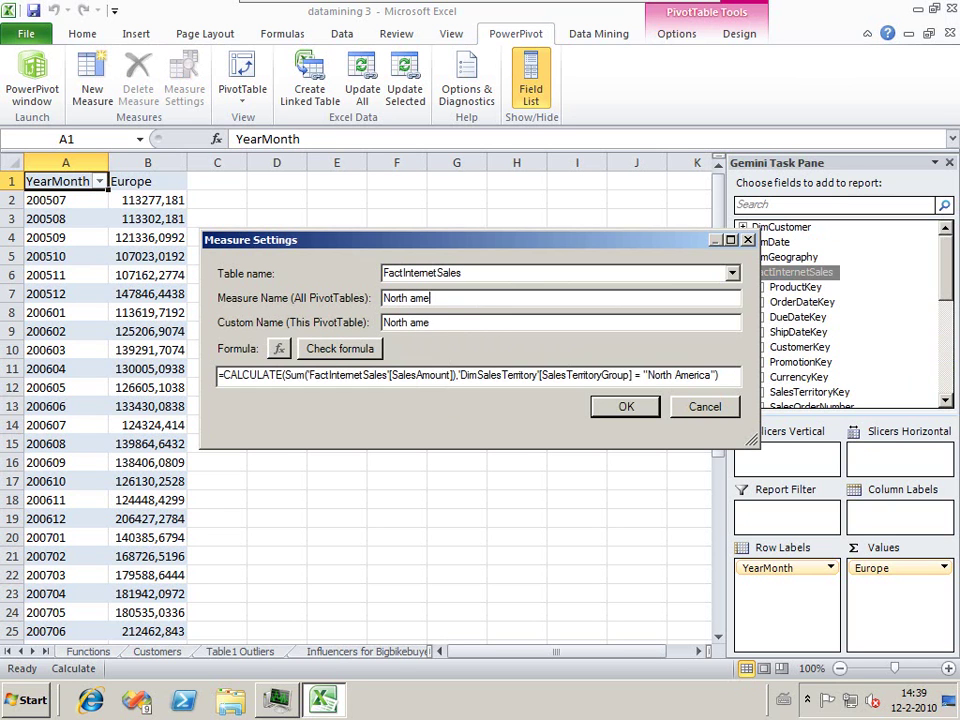
text(rica)
click(306, 344)
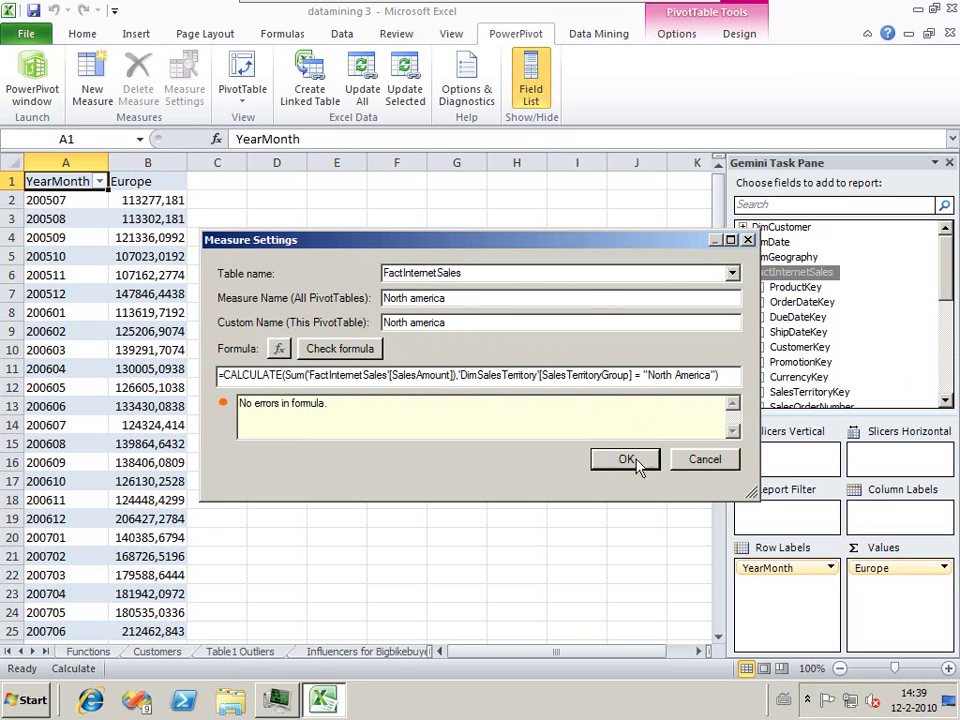
click(634, 404)
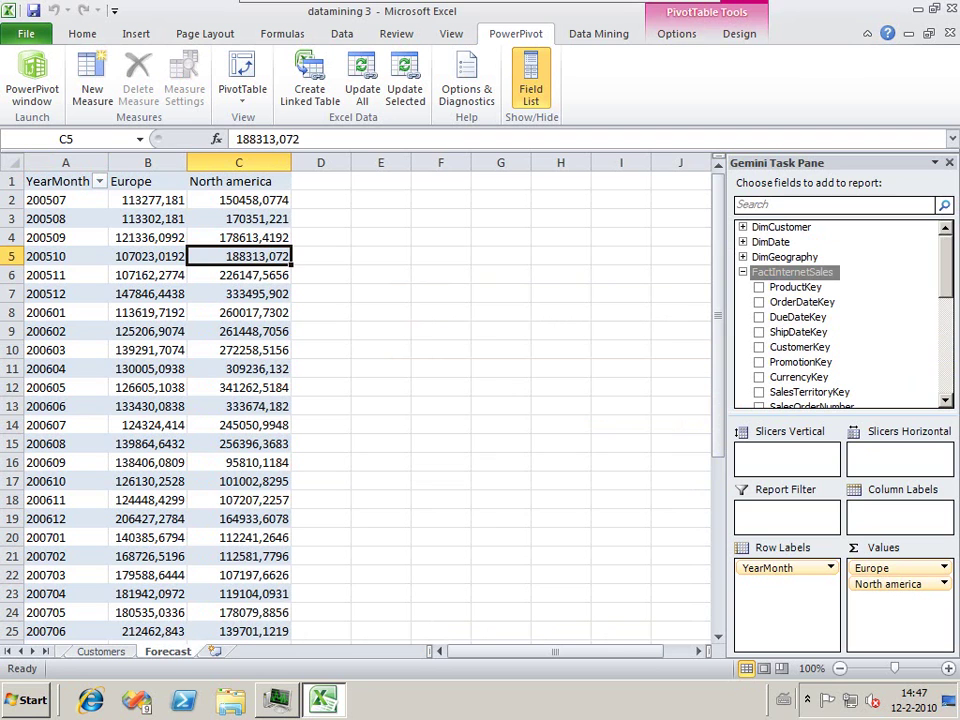
- Convert the Forecast pivot table to formulas via OLAP Tools
click(45, 199)
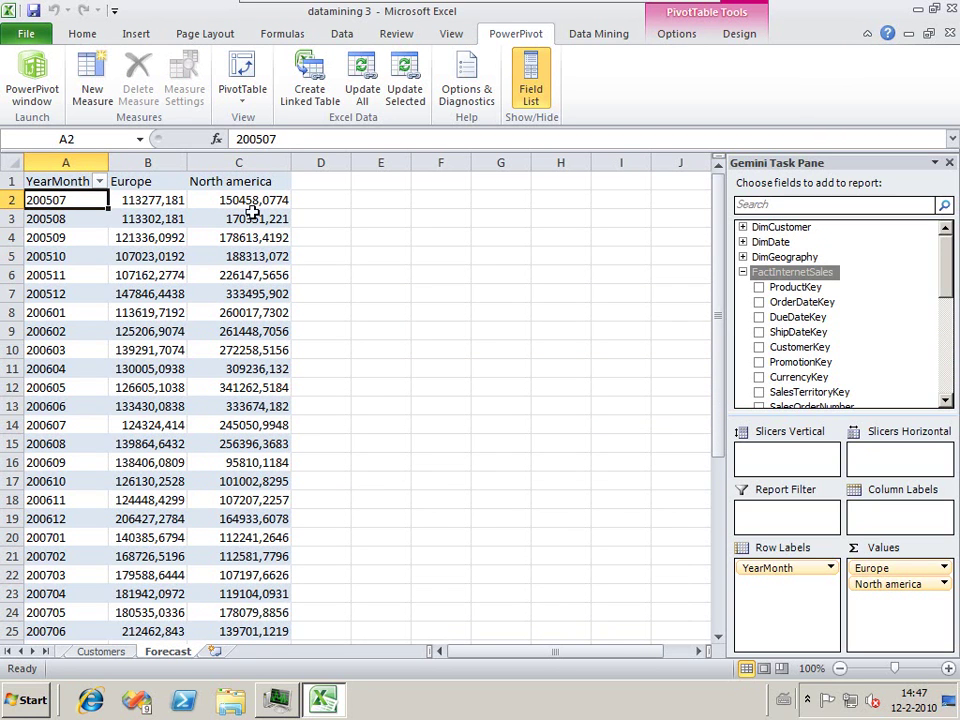
click(670, 36)
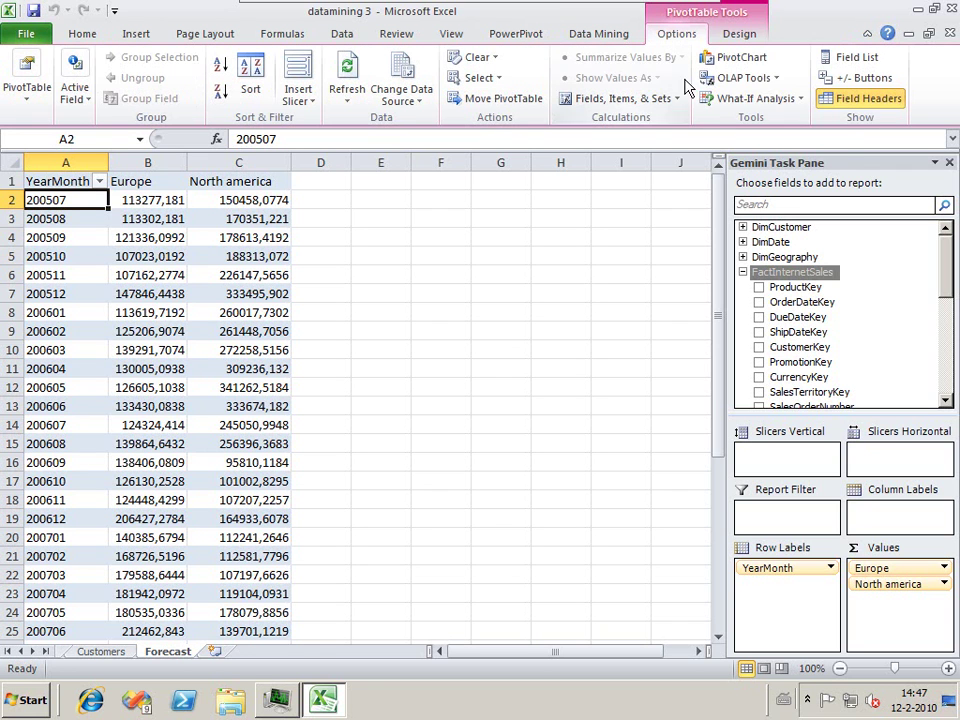
click(740, 80)
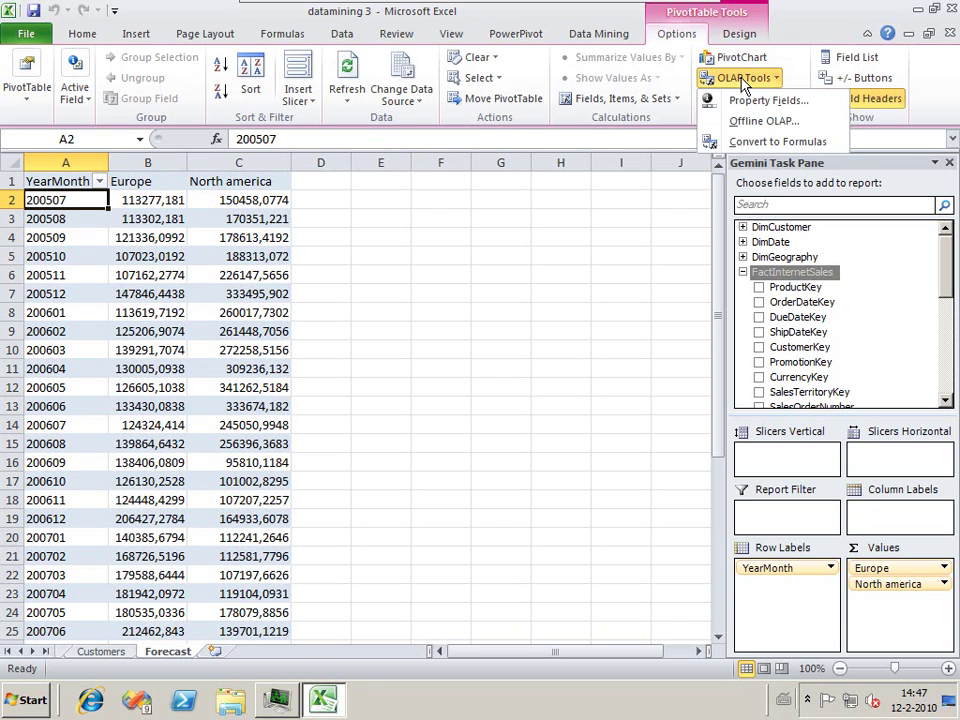
click(772, 145)
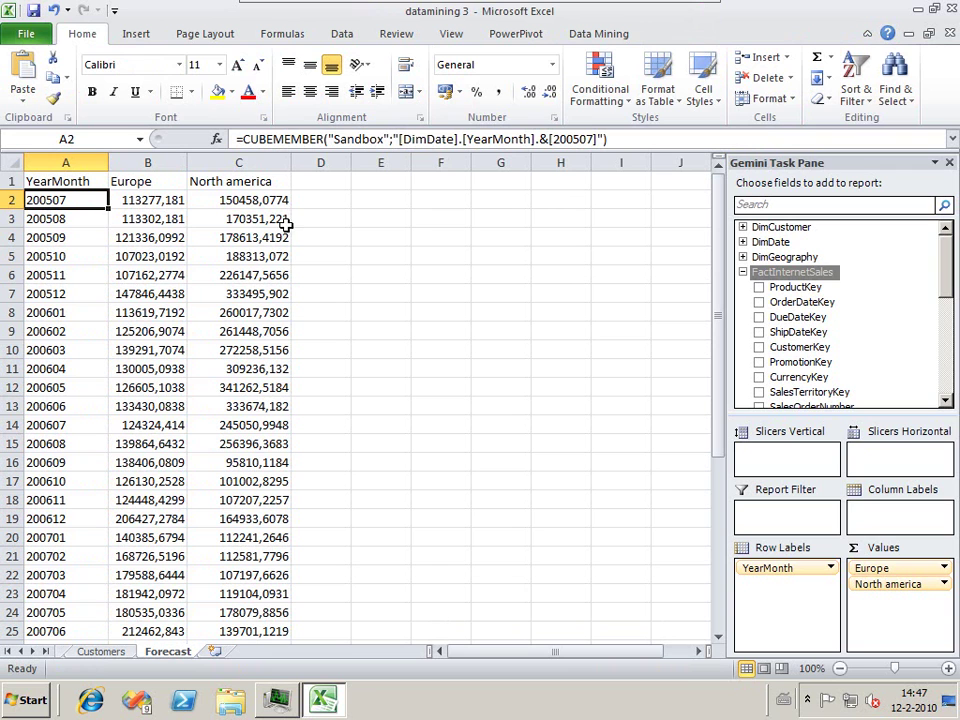
- Close the field list and check the CUBEMEMBER headers and CUBEVALUE cells
click(95, 181)
click(137, 181)
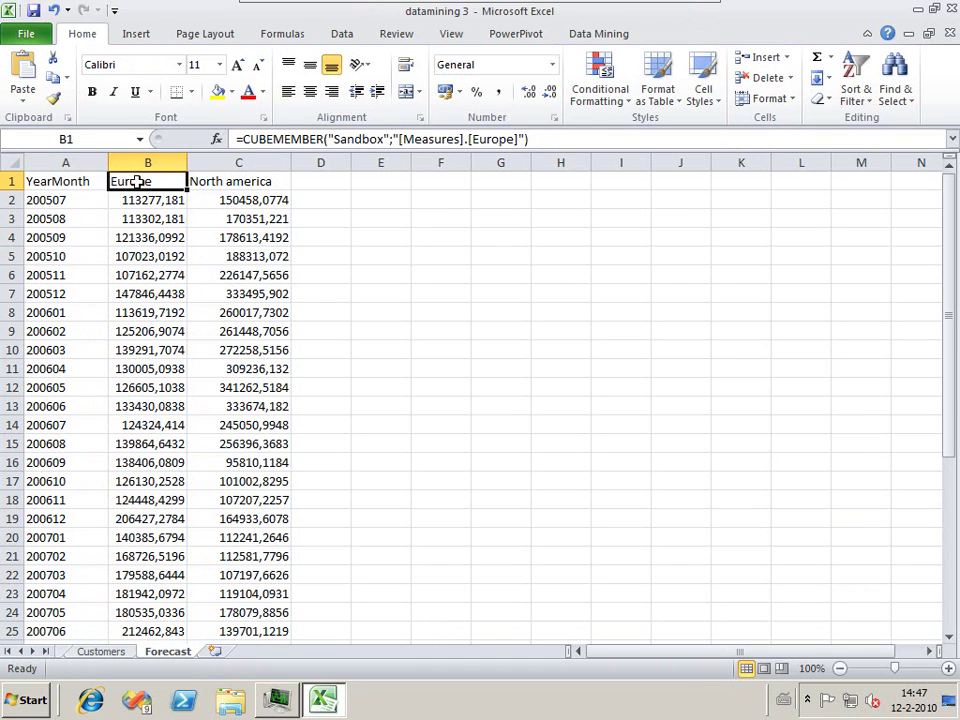
click(240, 186)
click(154, 197)
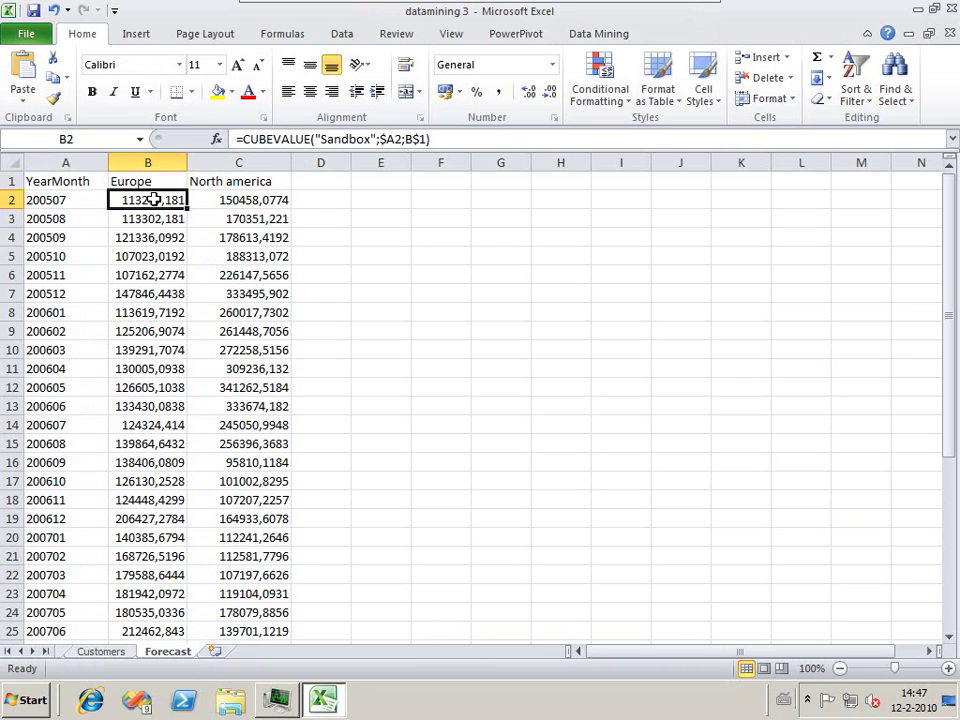
click(77, 182)
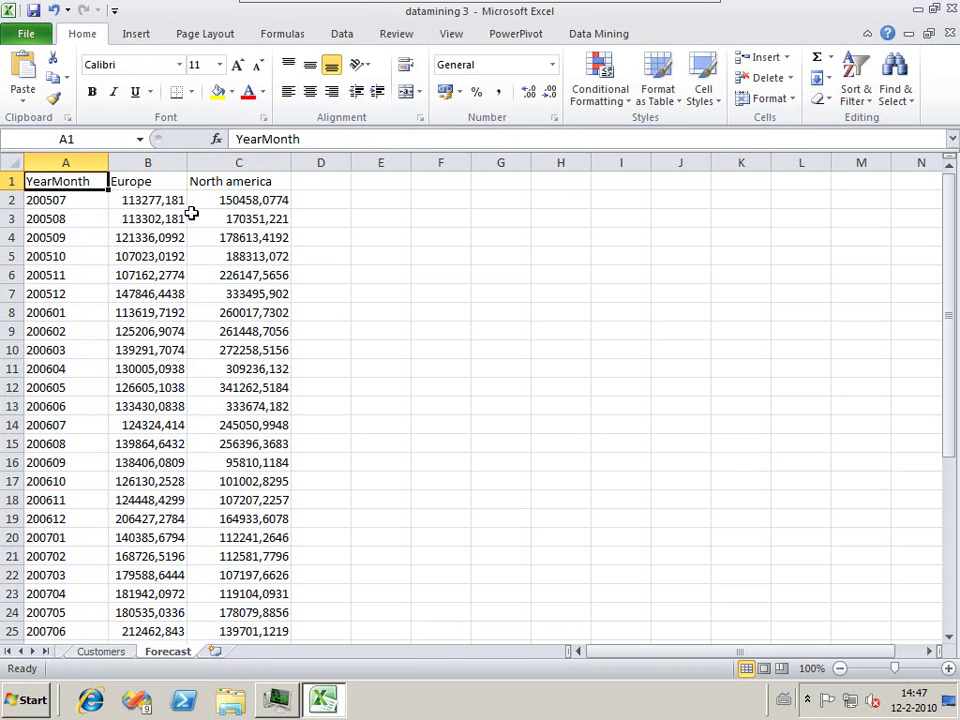
- Keep the header formulas instead of making a table, and insert a blank row 2
key(ctrl+t)
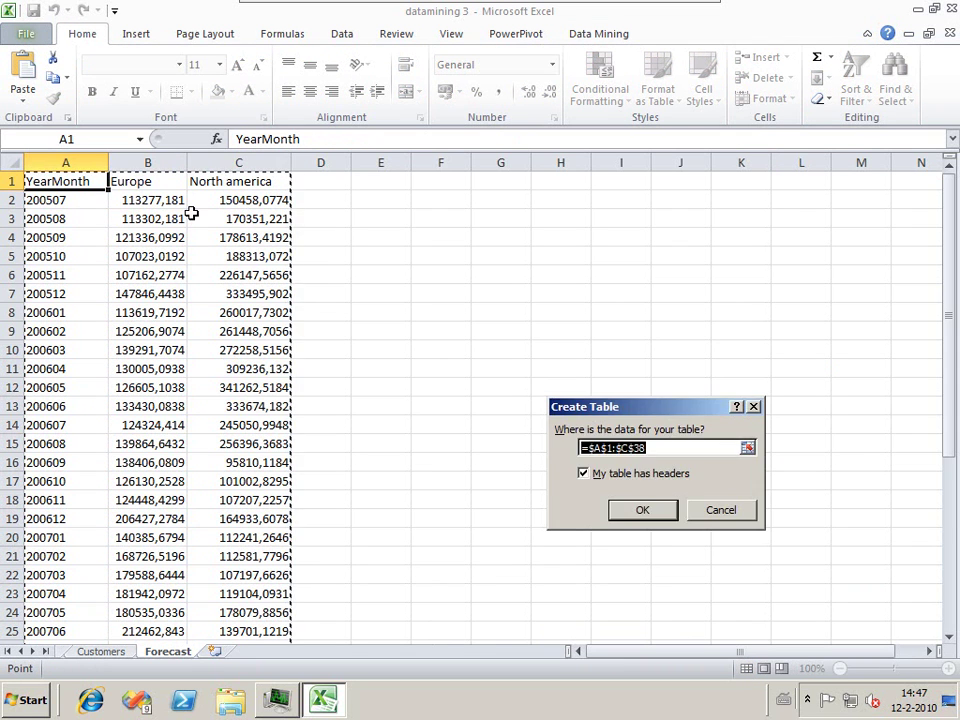
key(Return)
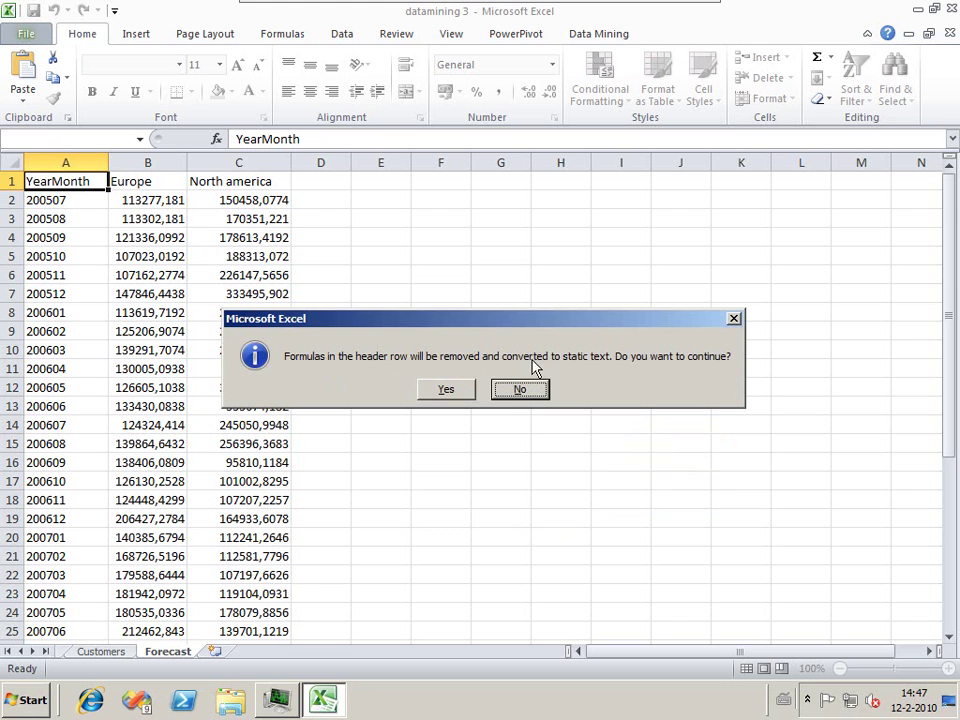
click(521, 390)
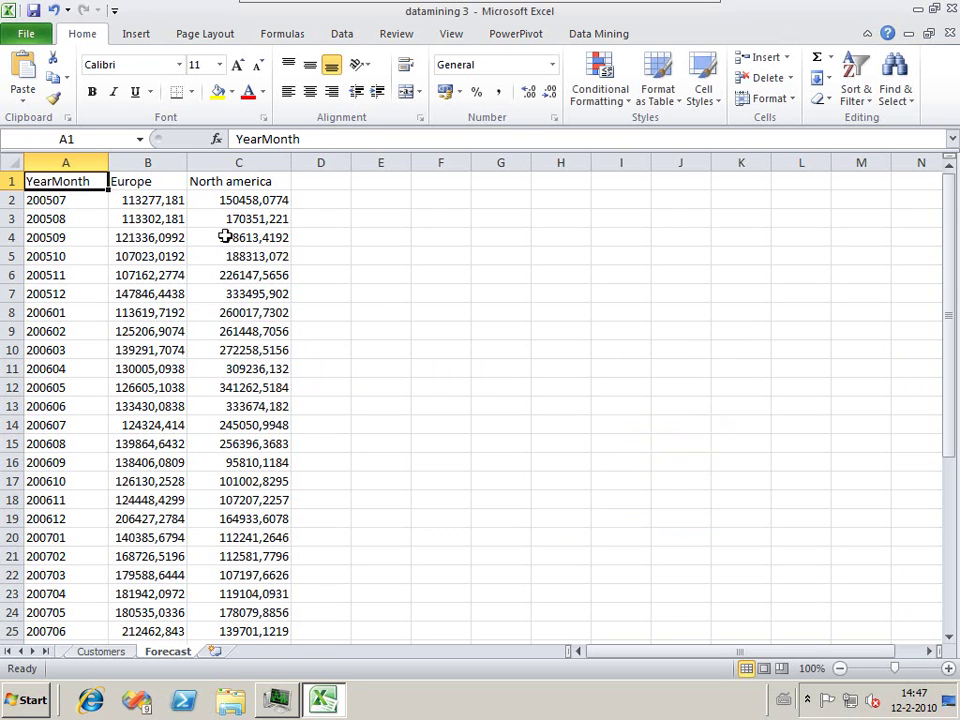
click(150, 189)
right_click(14, 198)
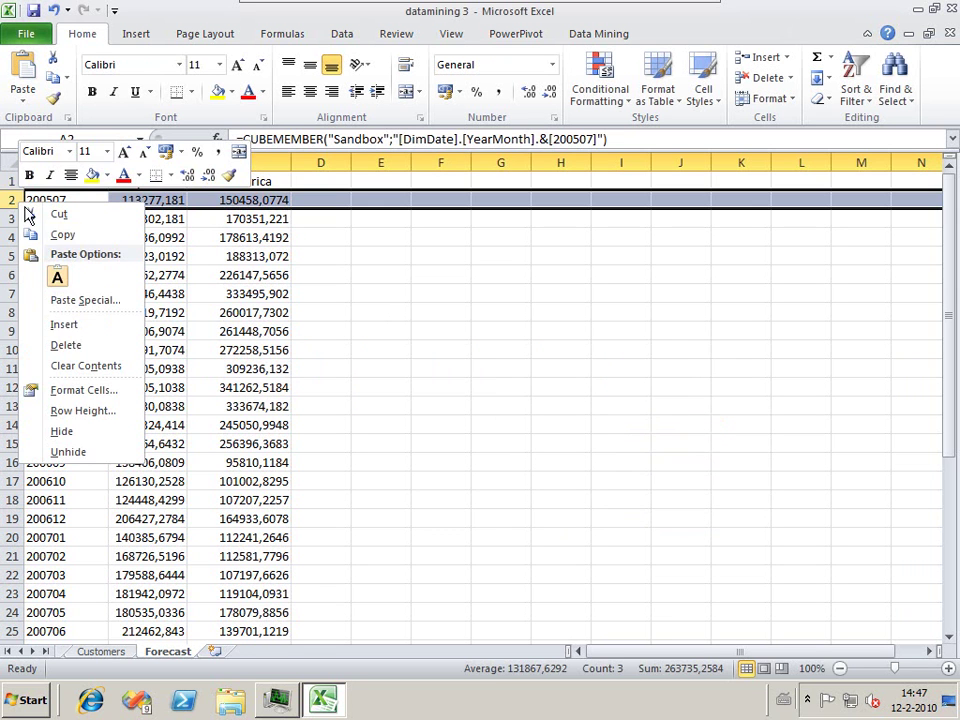
click(86, 323)
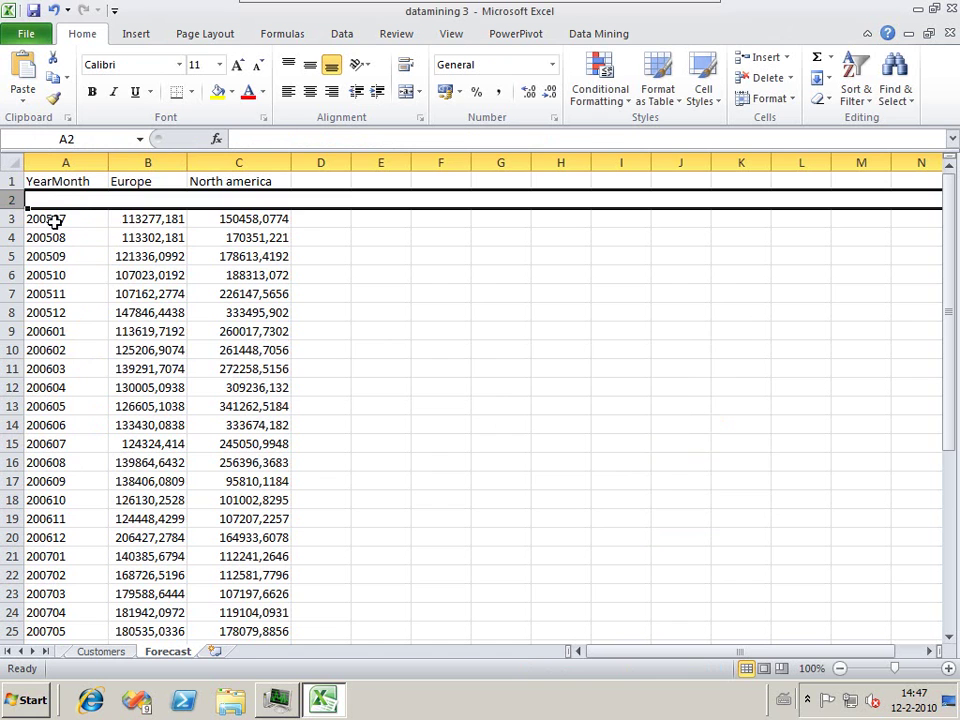
- Make A3:C39 a table and rename its first header Yearmonth
click(54, 221)
key(ctrl+t)
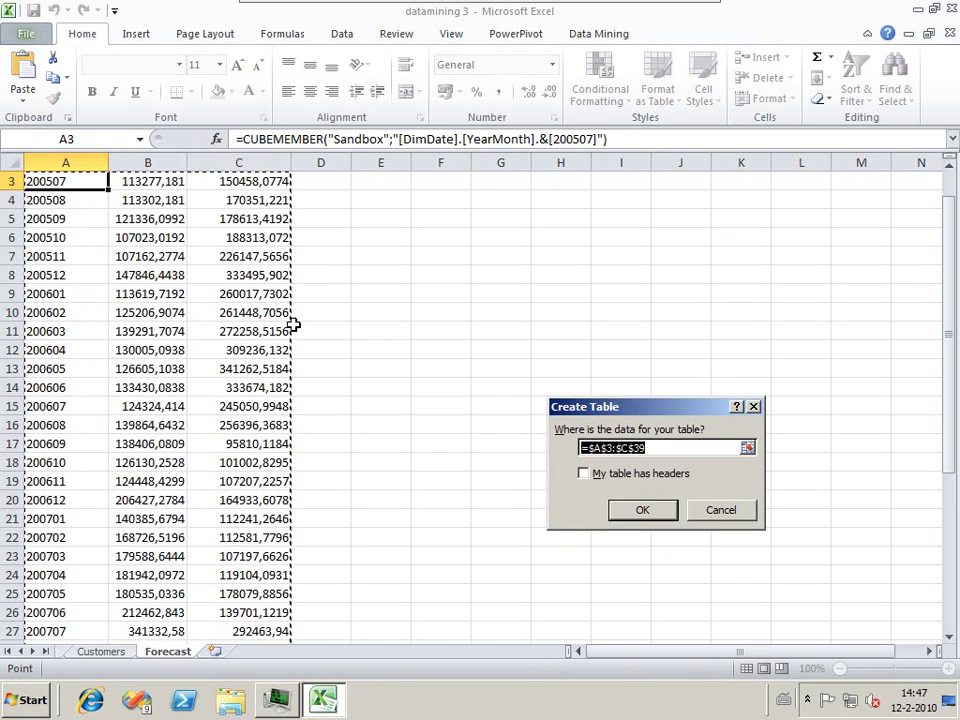
click(640, 513)
scroll(118, 300, up, 1)
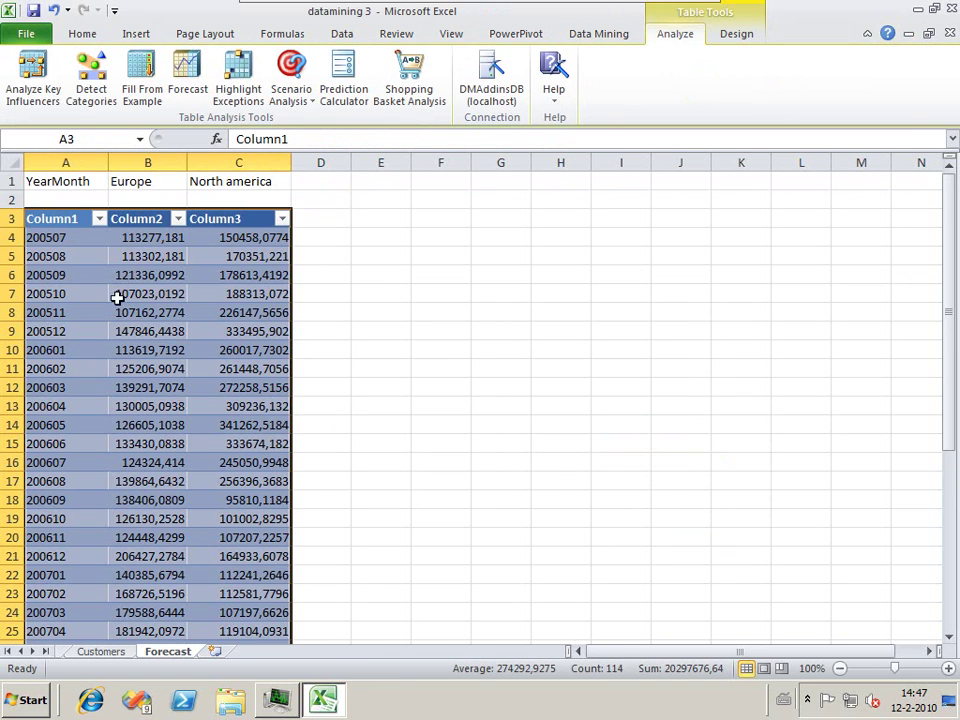
click(73, 219)
text(Year)
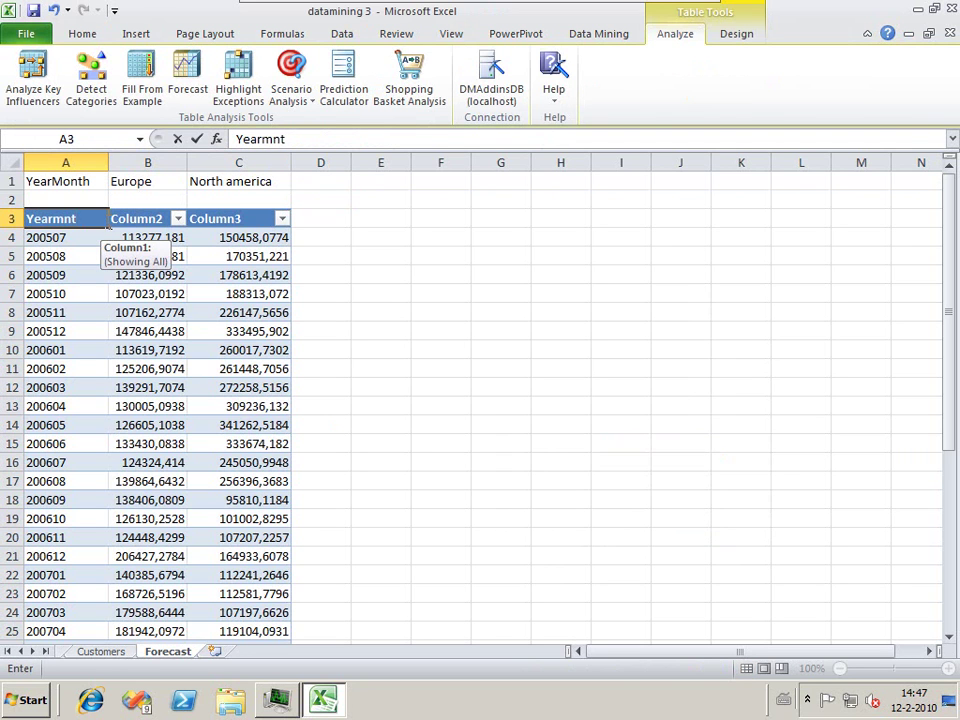
text(month)
key(Return)
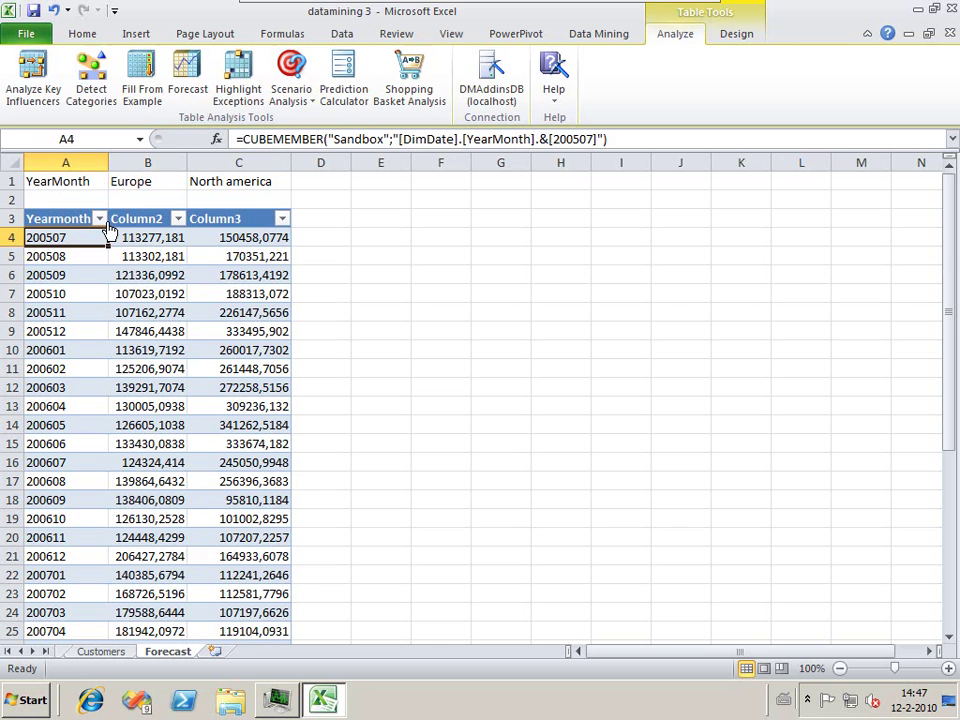
- Rename the second and third headers Europe and US
click(175, 184)
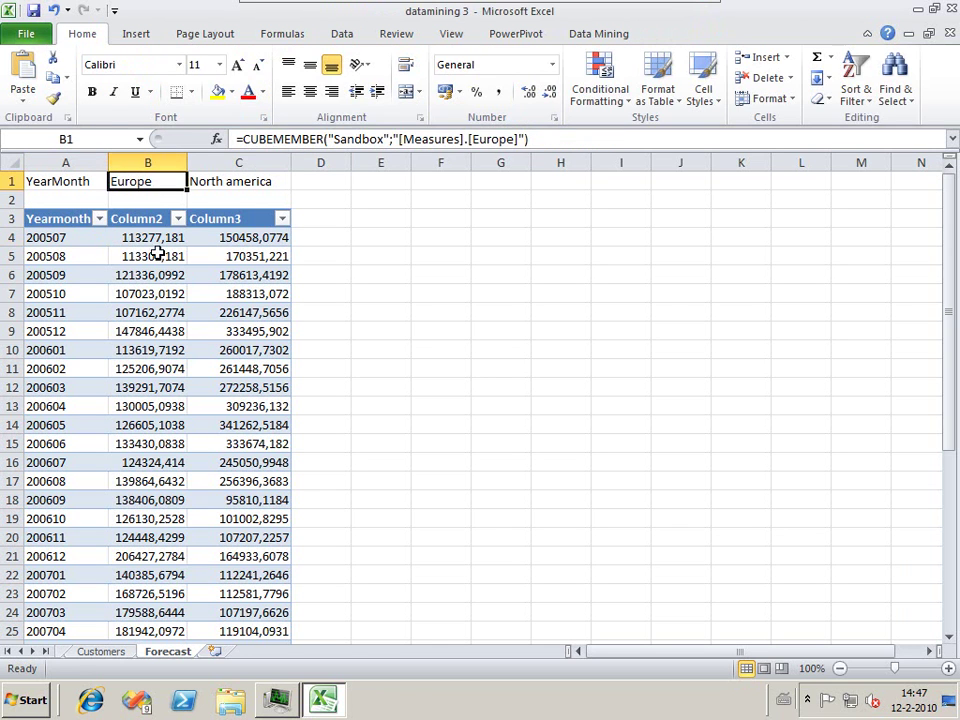
click(128, 217)
text(Europe)
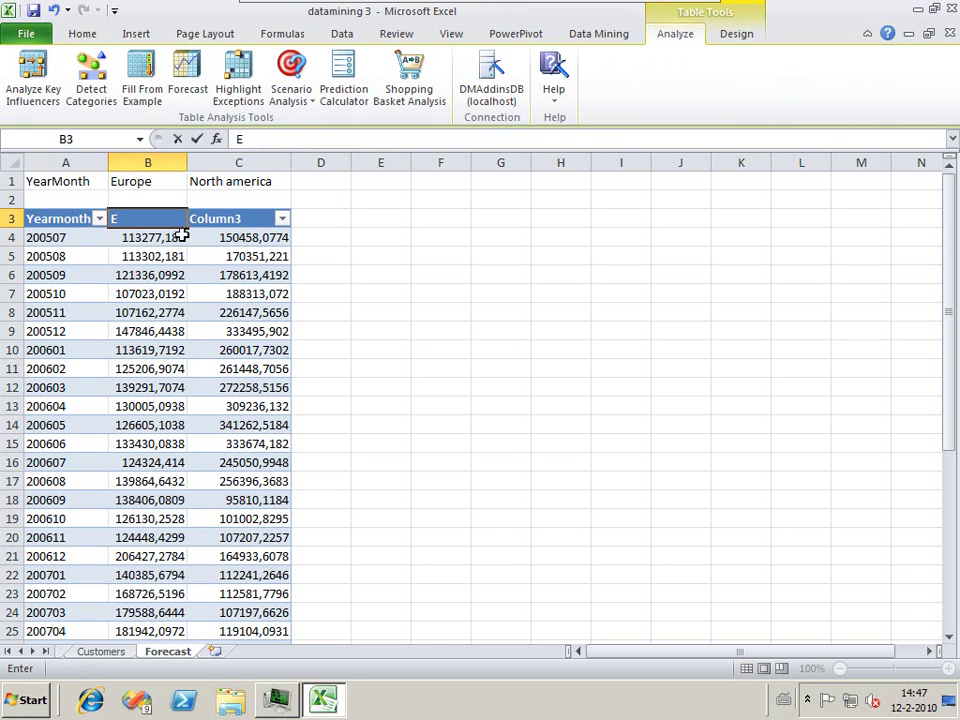
key(Return)
key(Up)
key(Up)
key(Right)
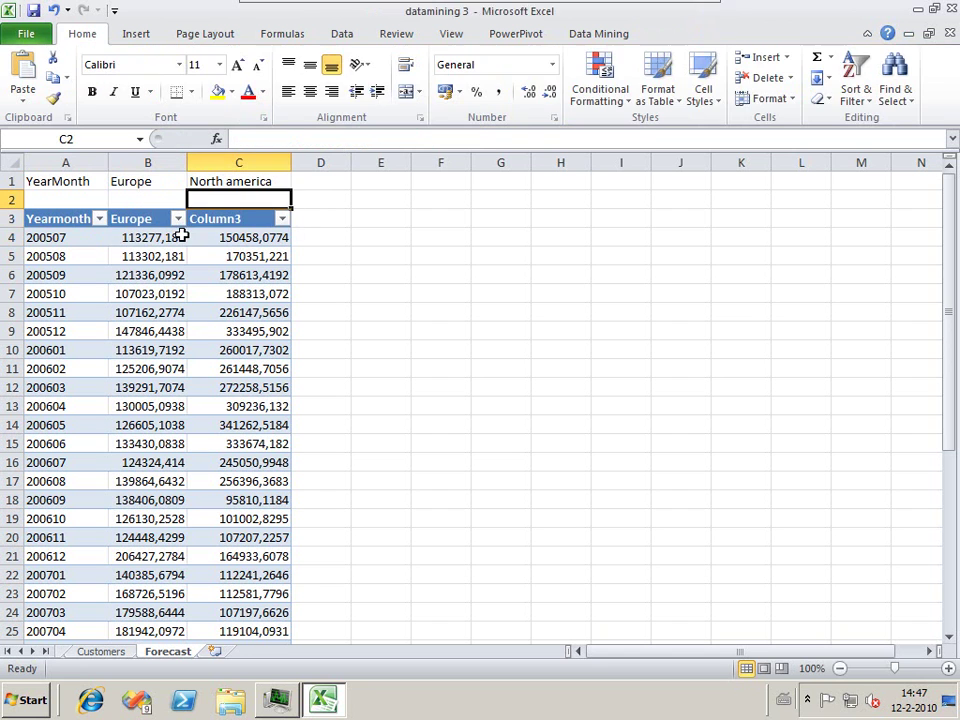
key(Down)
text(U)
key(Return)
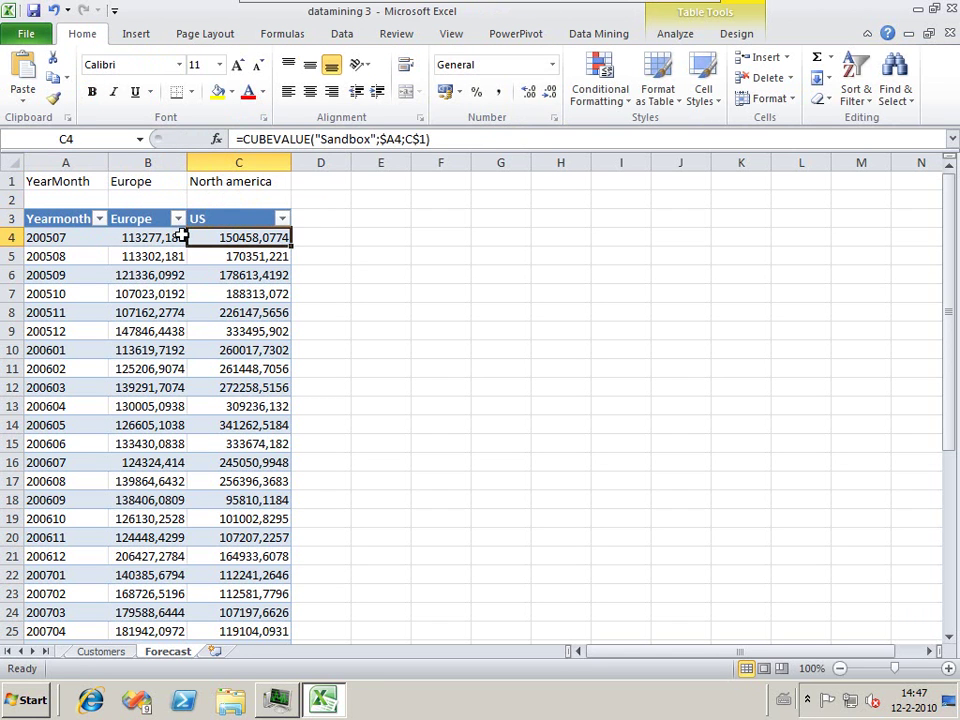
- Clear the values of the incomplete 200807 month in row 40
click(62, 237)
scroll(66, 240, down, 8)
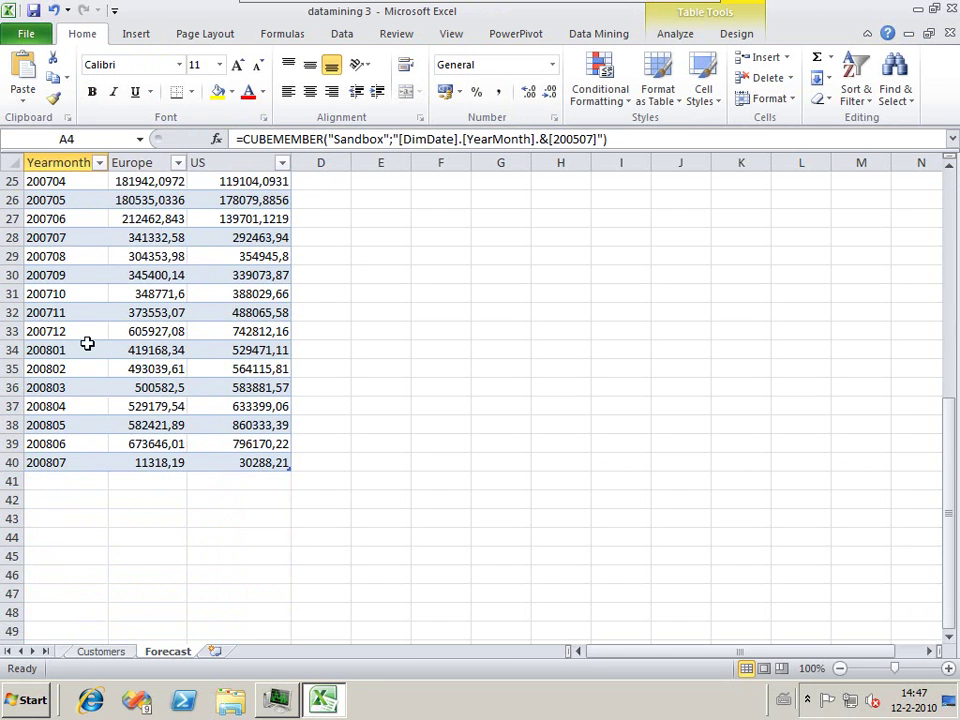
click(72, 463)
click(190, 462)
drag(190, 462, 90, 462)
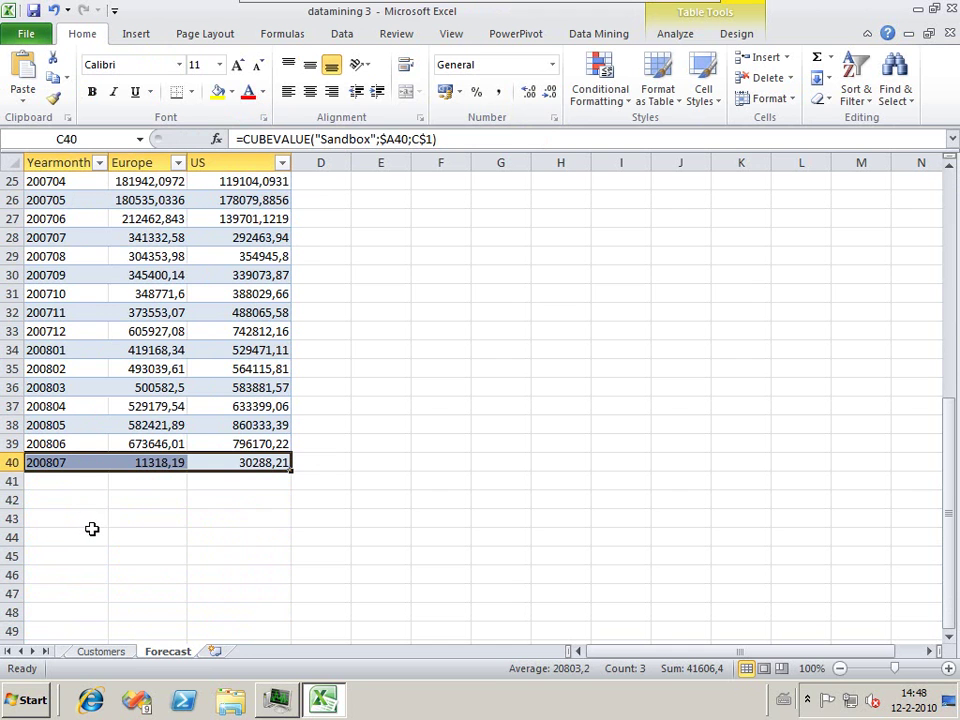
key(Delete)
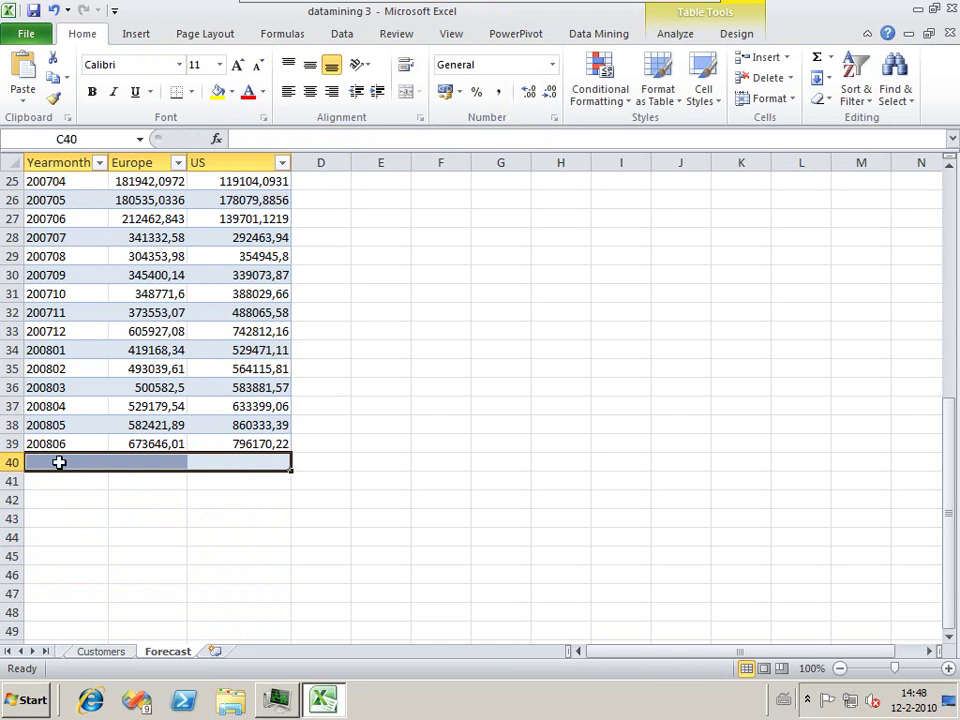
click(60, 456)
click(74, 449)
scroll(74, 449, up, 8)
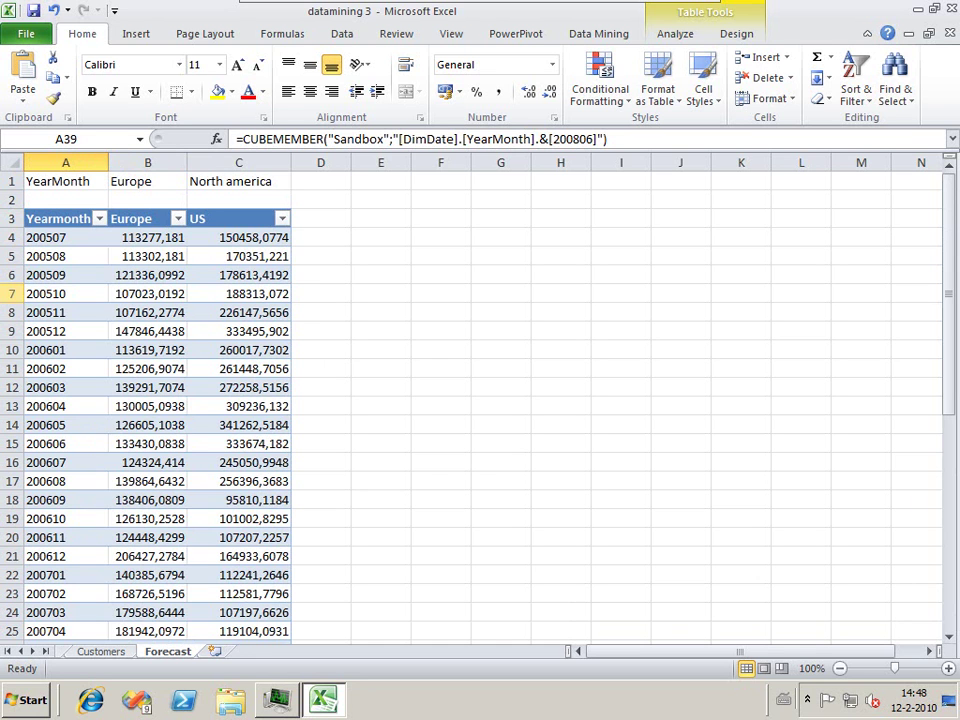
- Run the table Forecast tool with 6 units ahead and Yearmonth as the time stamp
click(680, 37)
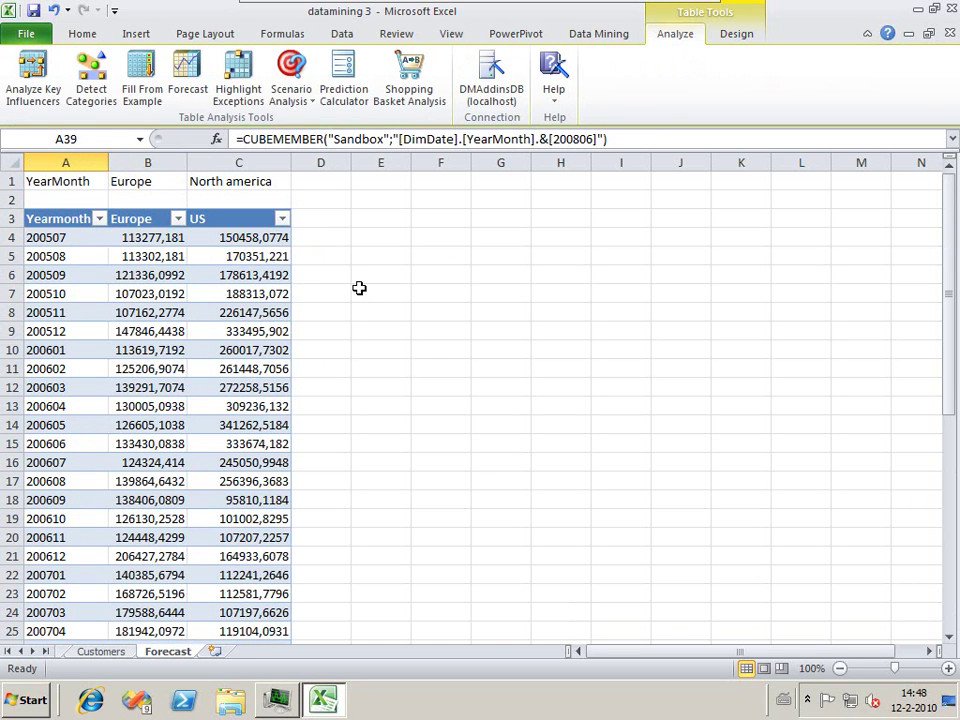
click(192, 79)
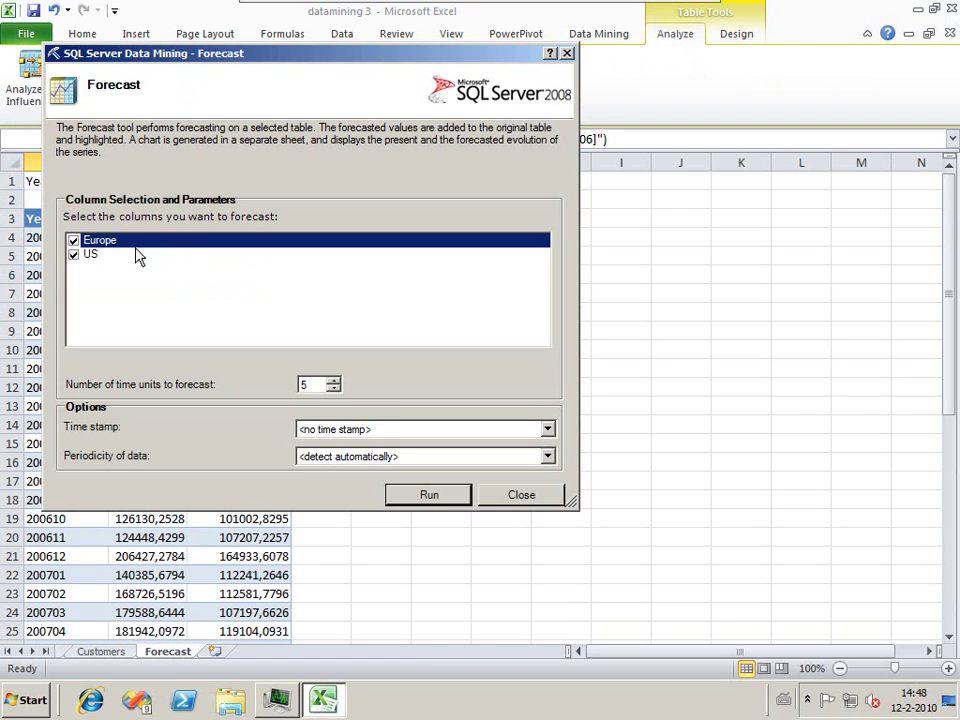
key(space)
click(334, 380)
click(335, 429)
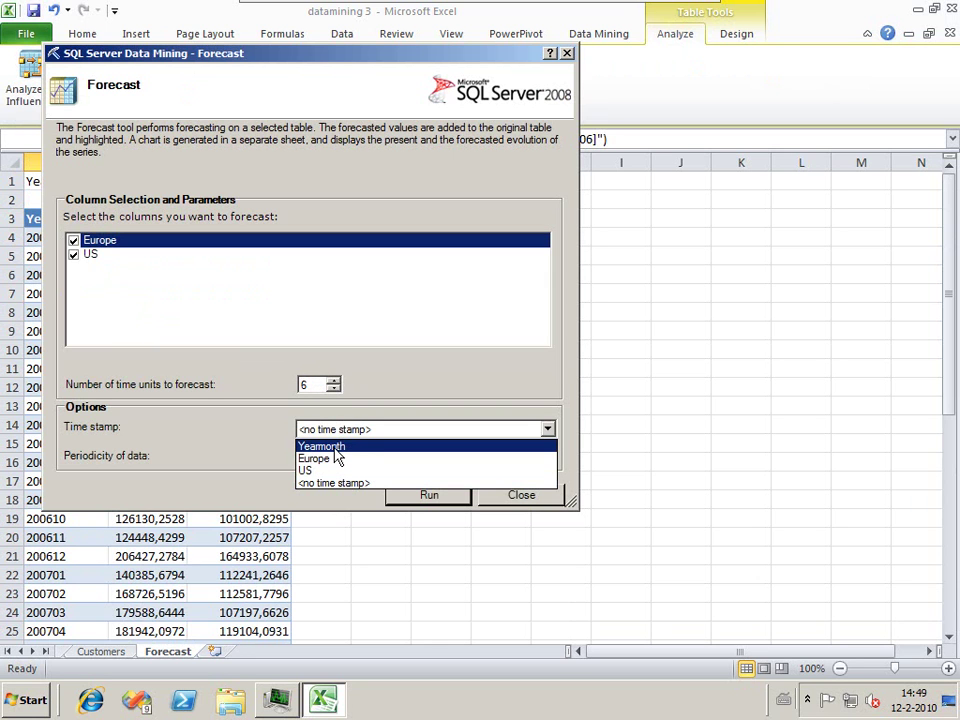
click(334, 450)
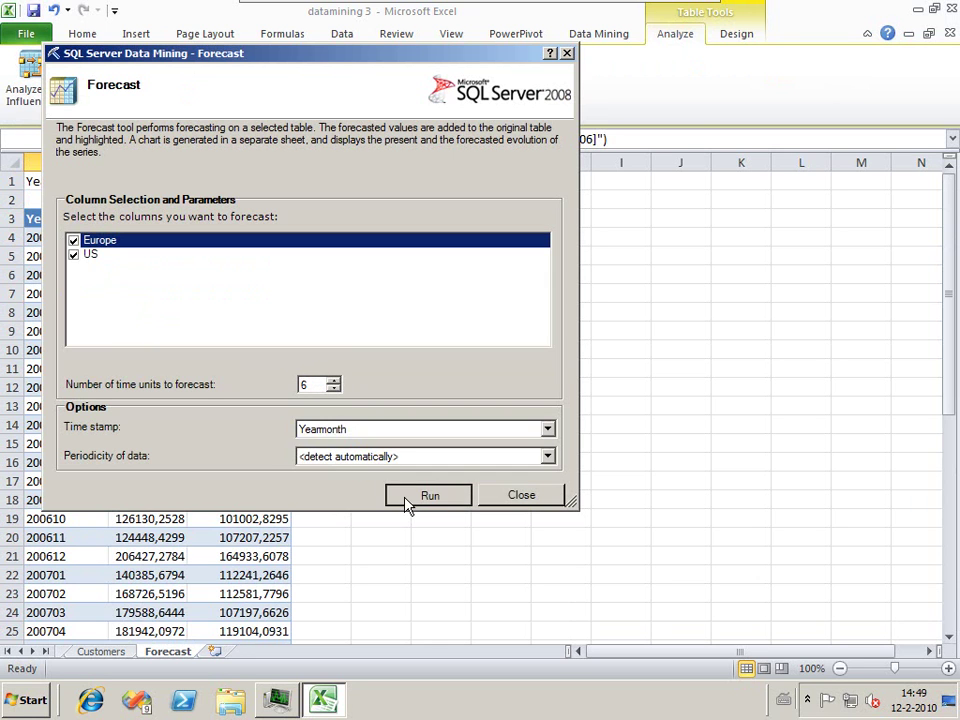
click(408, 499)
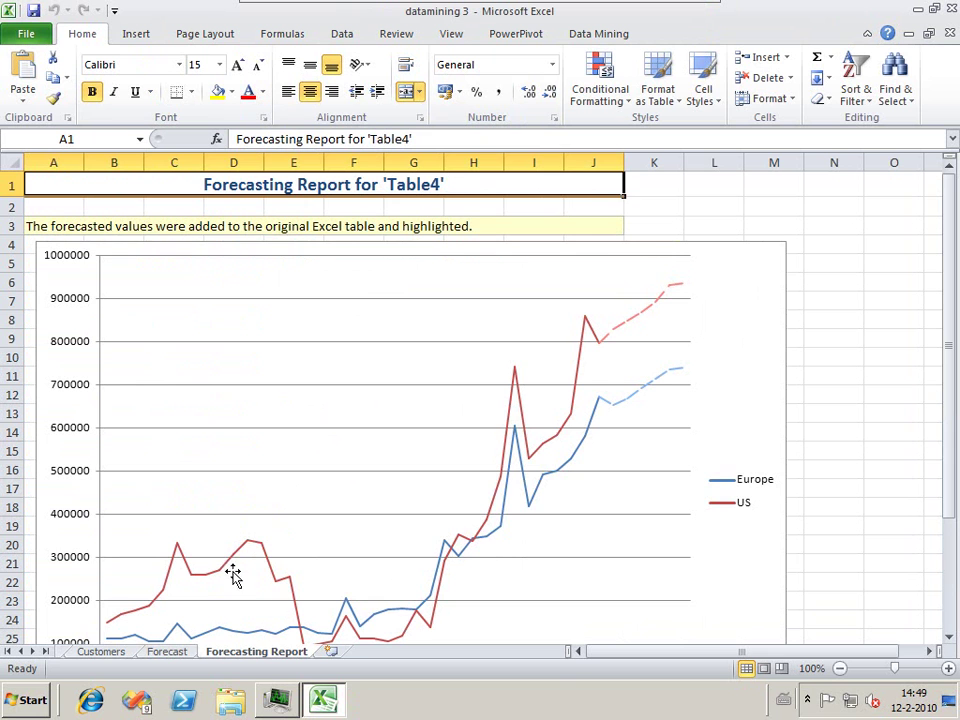
- Review the forecast chart and rows 40–45 on the Forecast sheet, then return to Customers
scroll(580, 400, down, 1)
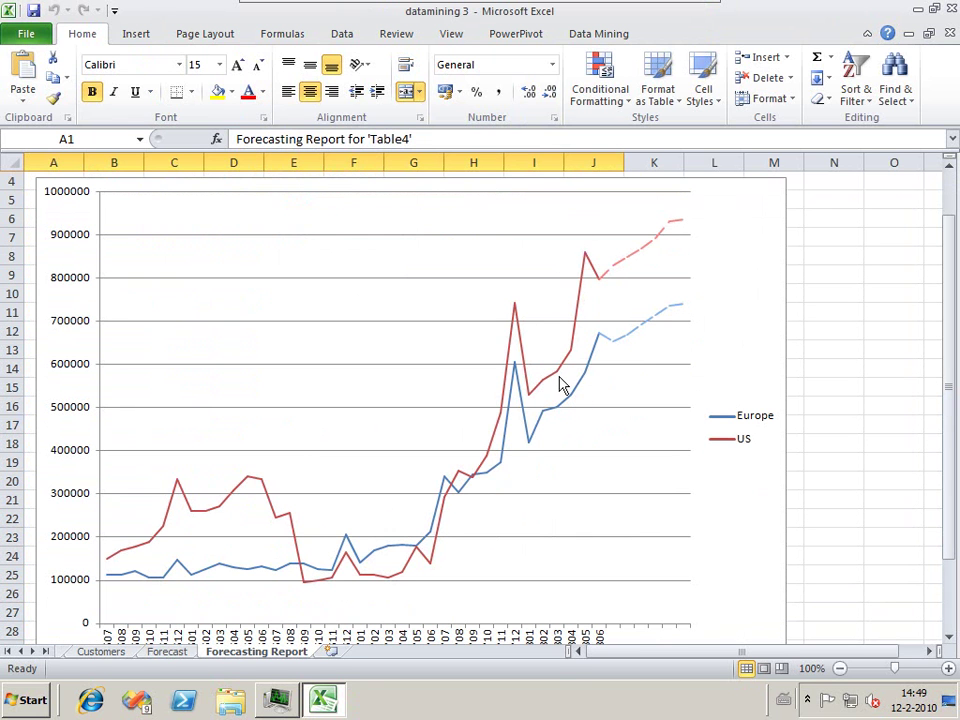
scroll(681, 399, down, 1)
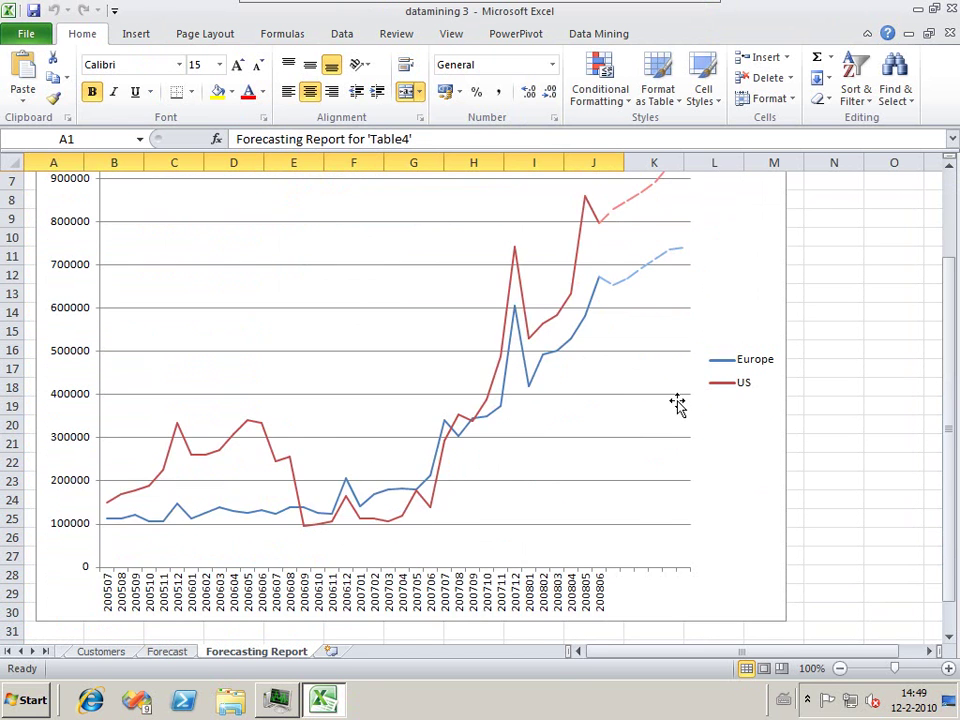
scroll(677, 403, up, 1)
click(170, 652)
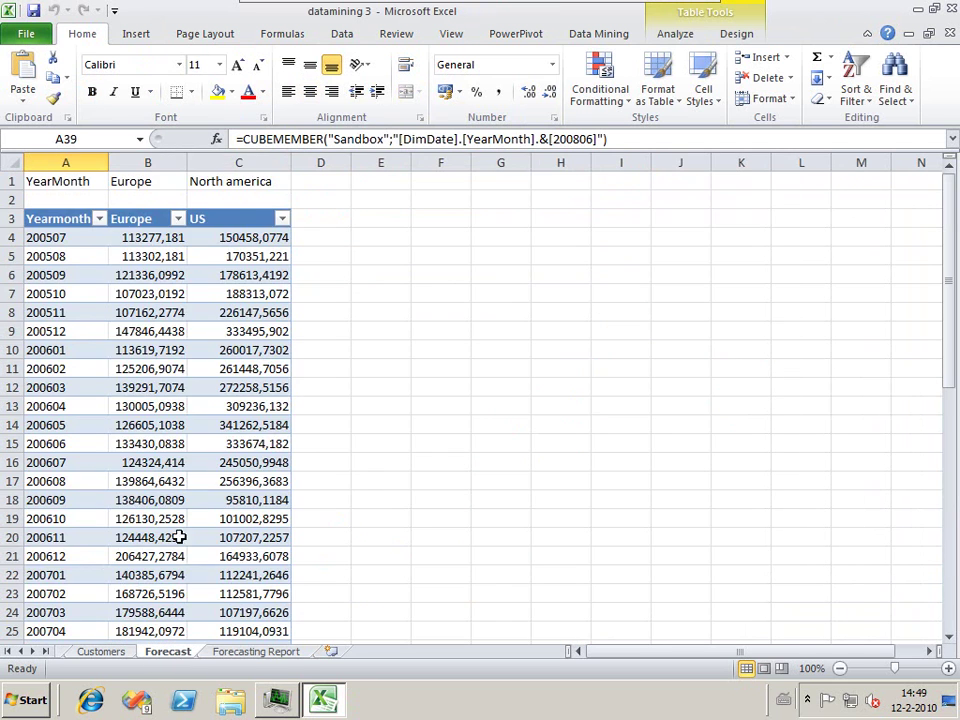
scroll(178, 537, down, 9)
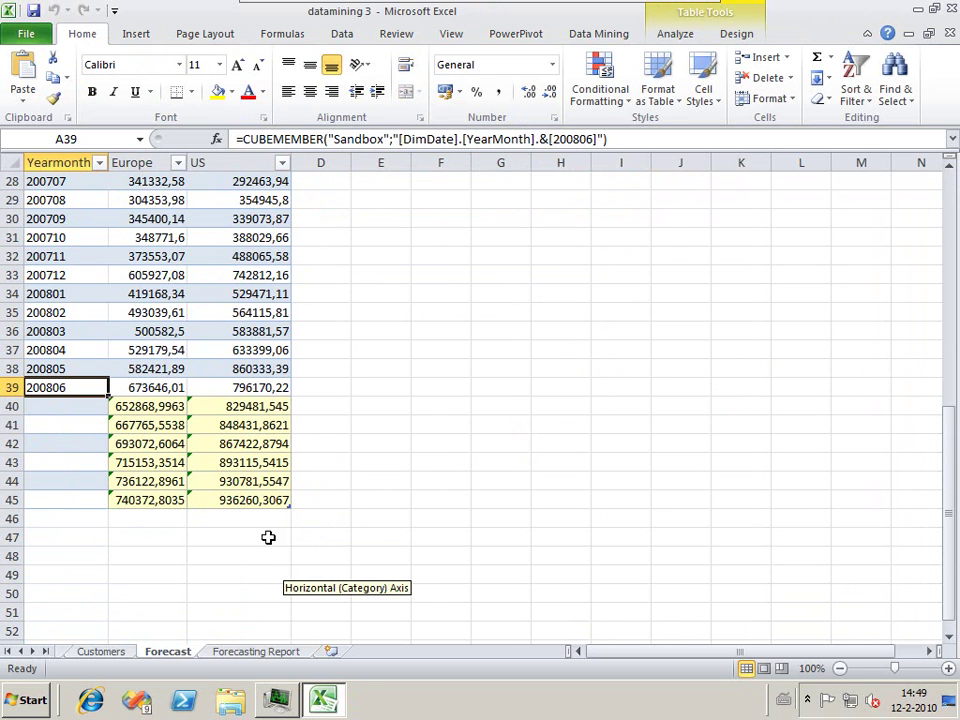
scroll(262, 481, up, 9)
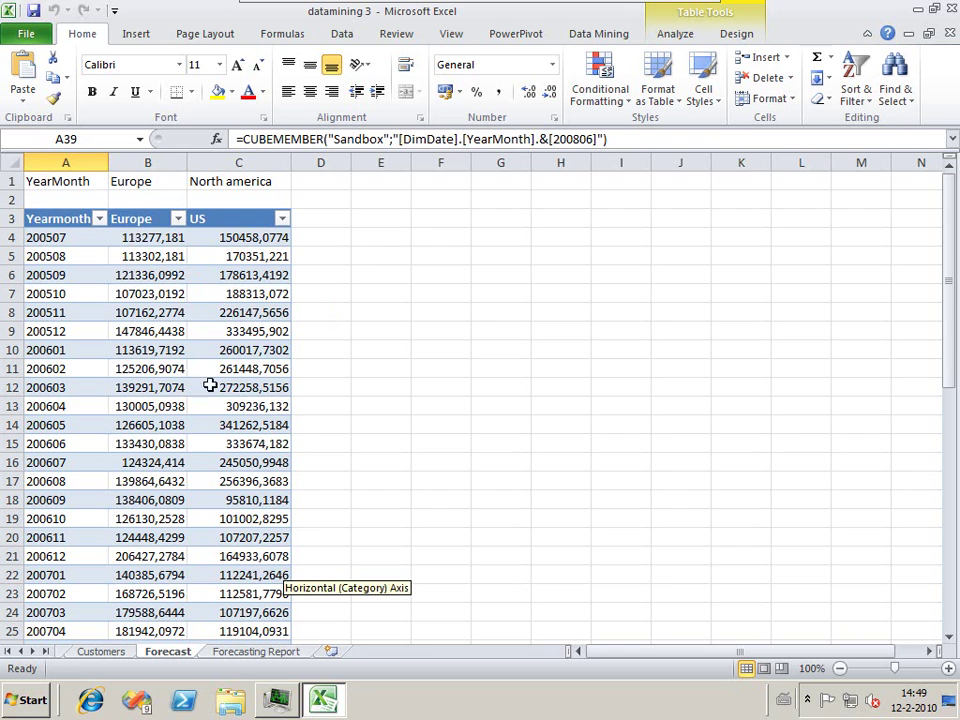
click(106, 652)
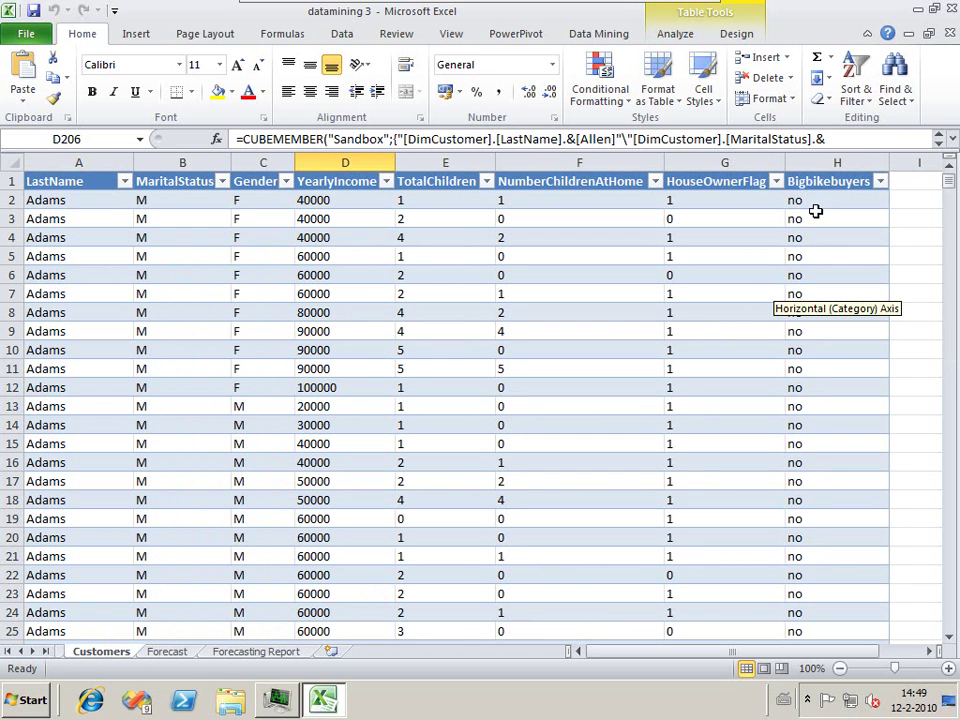